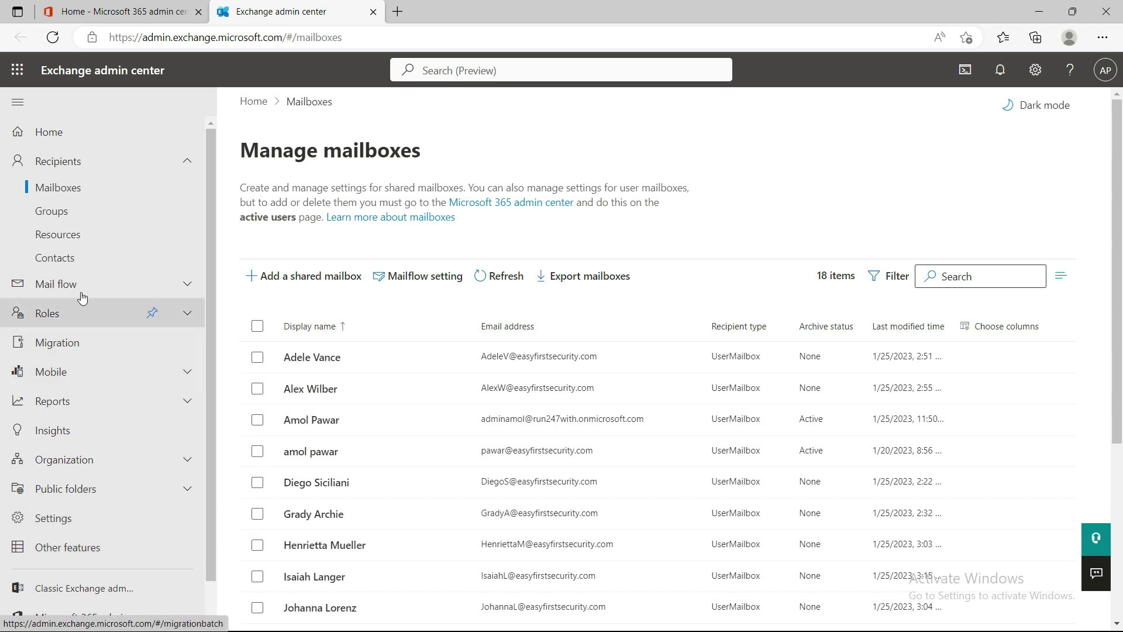
- Examine the mail flow and reports options in the Exchange admin center's navigation
{"action": "left_click", "coordinate": [187, 287]}
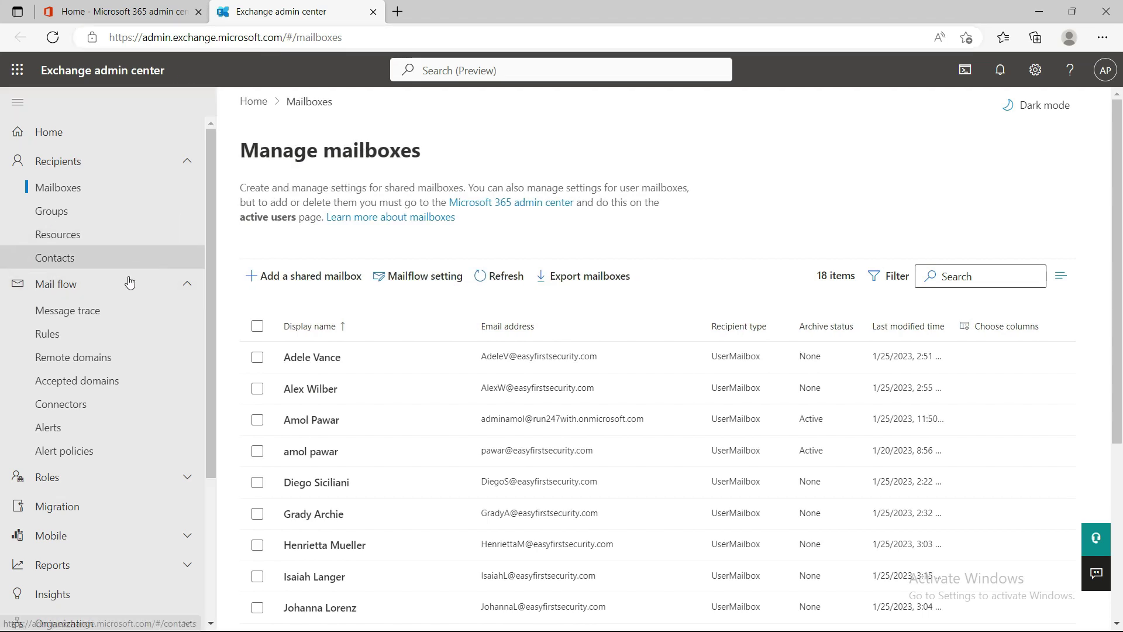
{"action": "scroll", "coordinate": [140, 380], "scroll_direction": "down", "scroll_amount": 3}
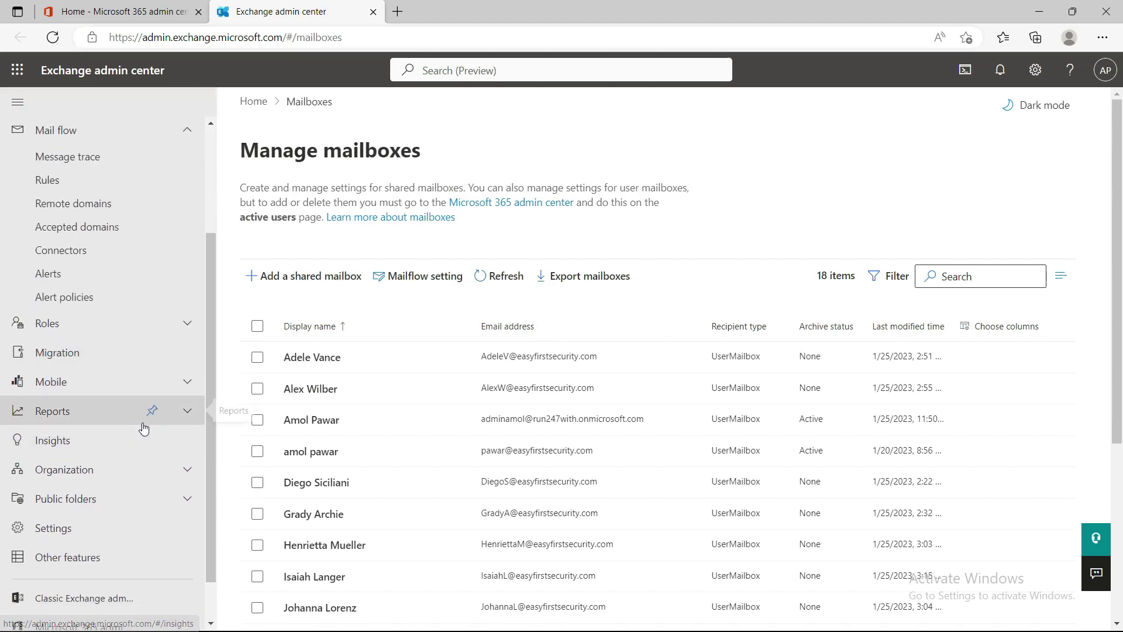
{"action": "scroll", "coordinate": [144, 433], "scroll_direction": "down", "scroll_amount": 1}
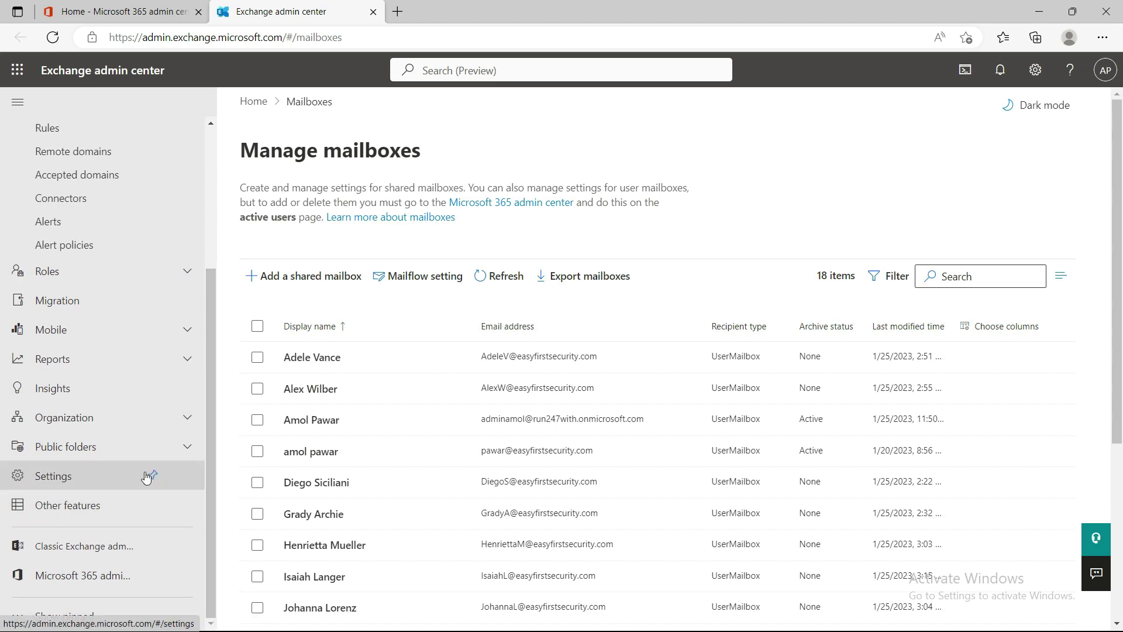
{"action": "left_click", "coordinate": [180, 363]}
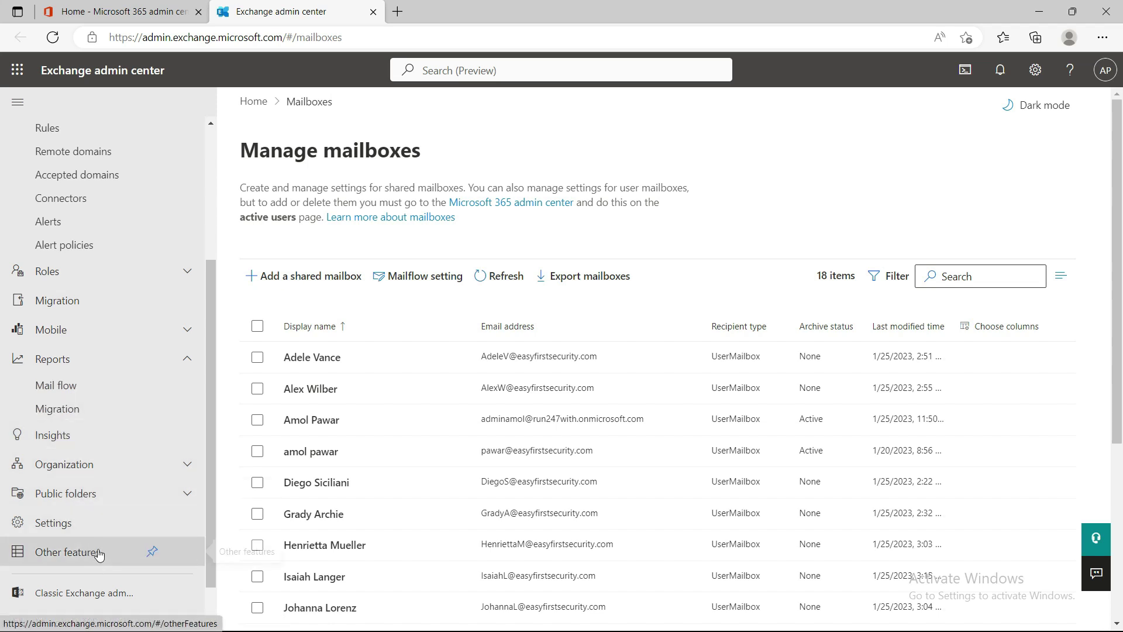
{"action": "scroll", "coordinate": [103, 509], "scroll_direction": "down", "scroll_amount": 1}
{"action": "scroll", "coordinate": [123, 491], "scroll_direction": "up", "scroll_amount": 4}
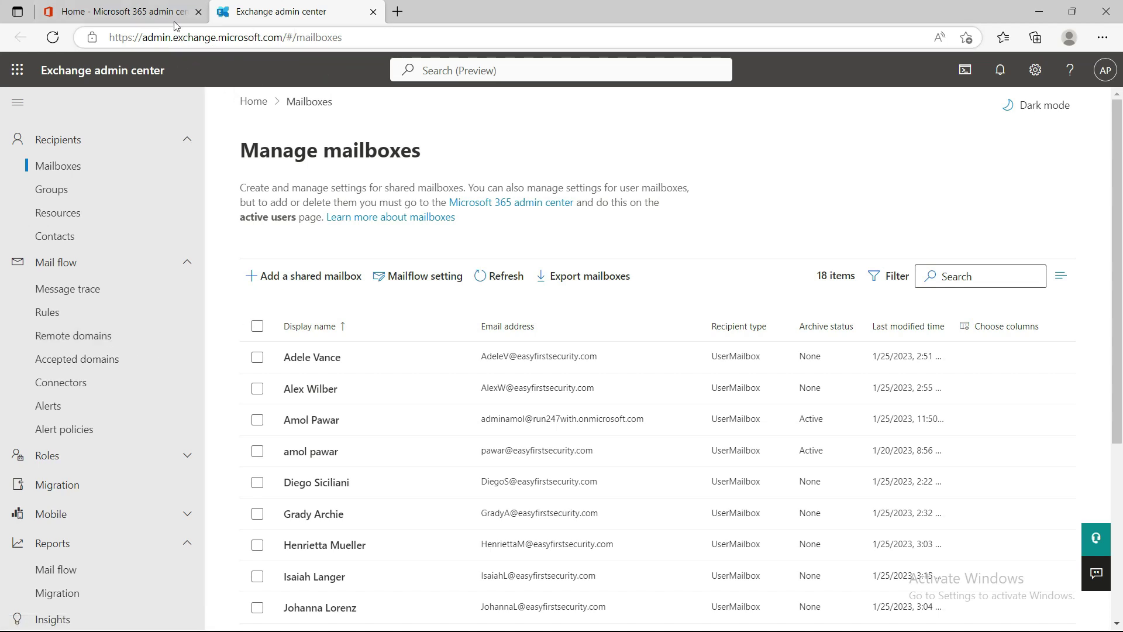
- Switch to the Microsoft 365 admin center and open its Security admin center
{"action": "left_click", "coordinate": [140, 12]}
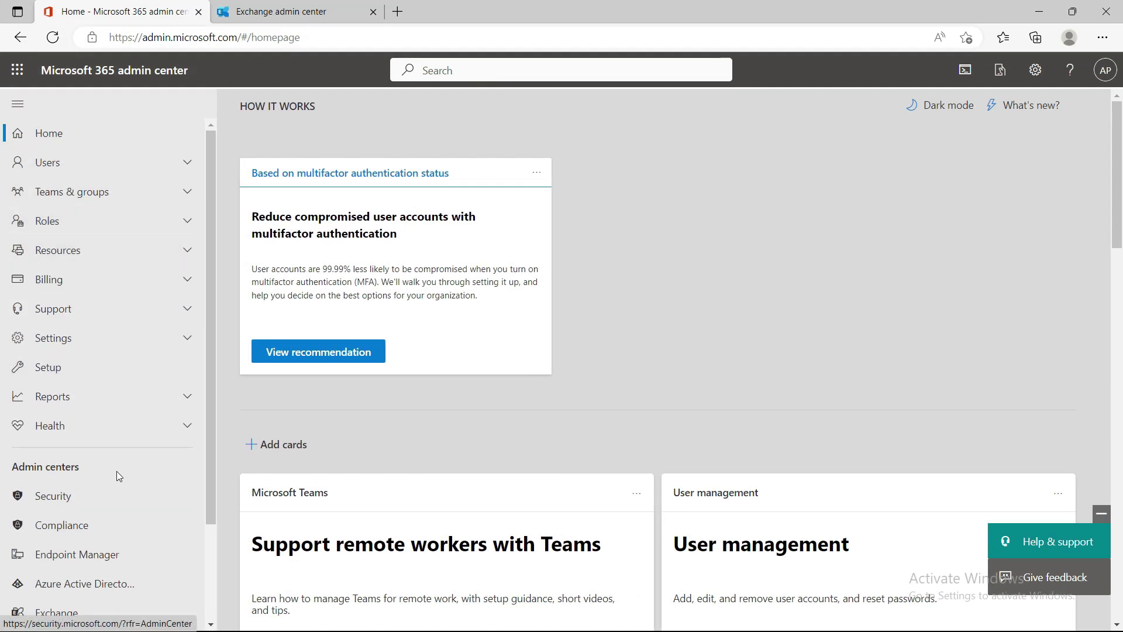
{"action": "left_click", "coordinate": [57, 499]}
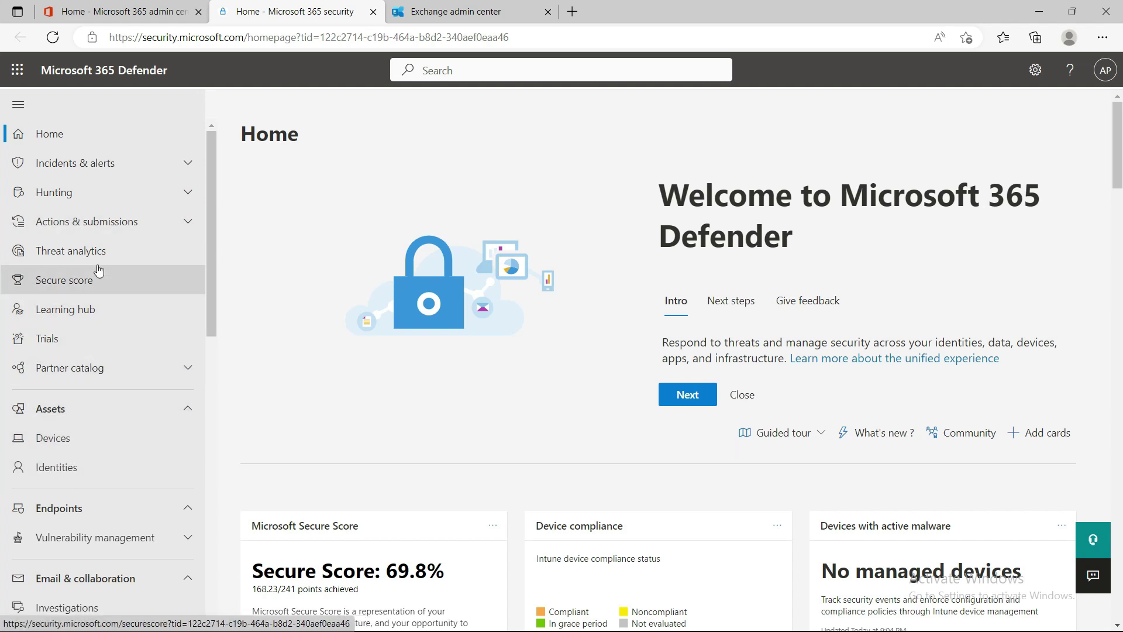
- Look through the Microsoft 365 Defender navigation and examine the resources listed under More resources
{"action": "scroll", "coordinate": [100, 469], "scroll_direction": "down", "scroll_amount": 3}
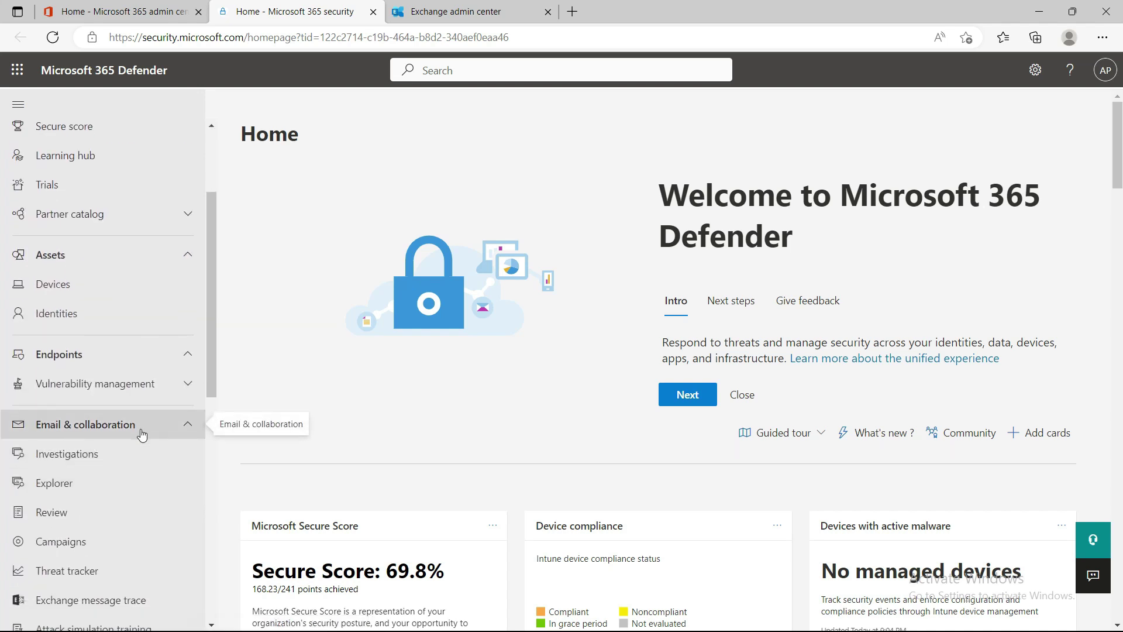
{"action": "scroll", "coordinate": [115, 489], "scroll_direction": "down", "scroll_amount": 4}
{"action": "scroll", "coordinate": [117, 468], "scroll_direction": "down", "scroll_amount": 3}
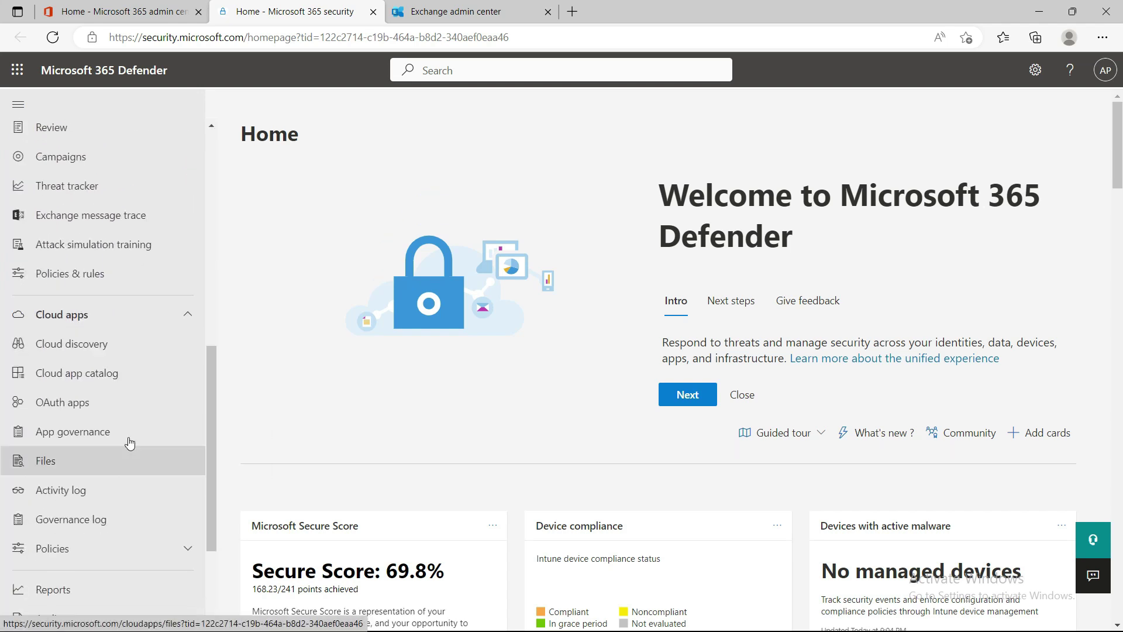
{"action": "scroll", "coordinate": [140, 491], "scroll_direction": "down", "scroll_amount": 3}
{"action": "scroll", "coordinate": [111, 456], "scroll_direction": "down", "scroll_amount": 1}
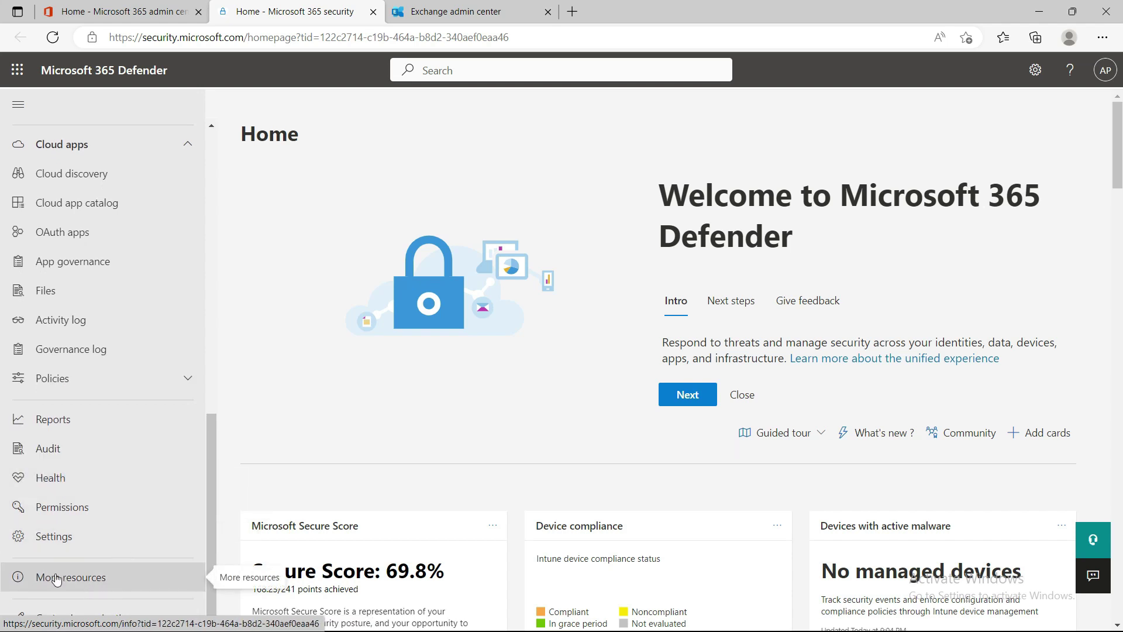
{"action": "left_click", "coordinate": [85, 579]}
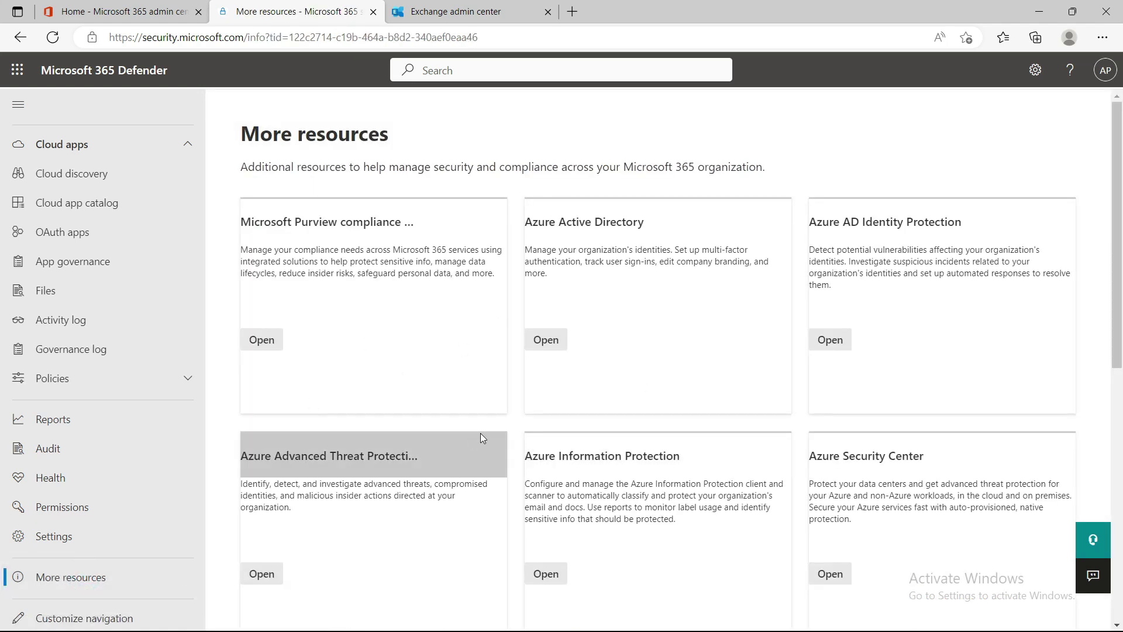
{"action": "scroll", "coordinate": [688, 491], "scroll_direction": "down", "scroll_amount": 3}
{"action": "scroll", "coordinate": [434, 445], "scroll_direction": "up", "scroll_amount": 3}
- Open the threat policies from Policies & rules under Email & collaboration
{"action": "scroll", "coordinate": [108, 469], "scroll_direction": "up", "scroll_amount": 5}
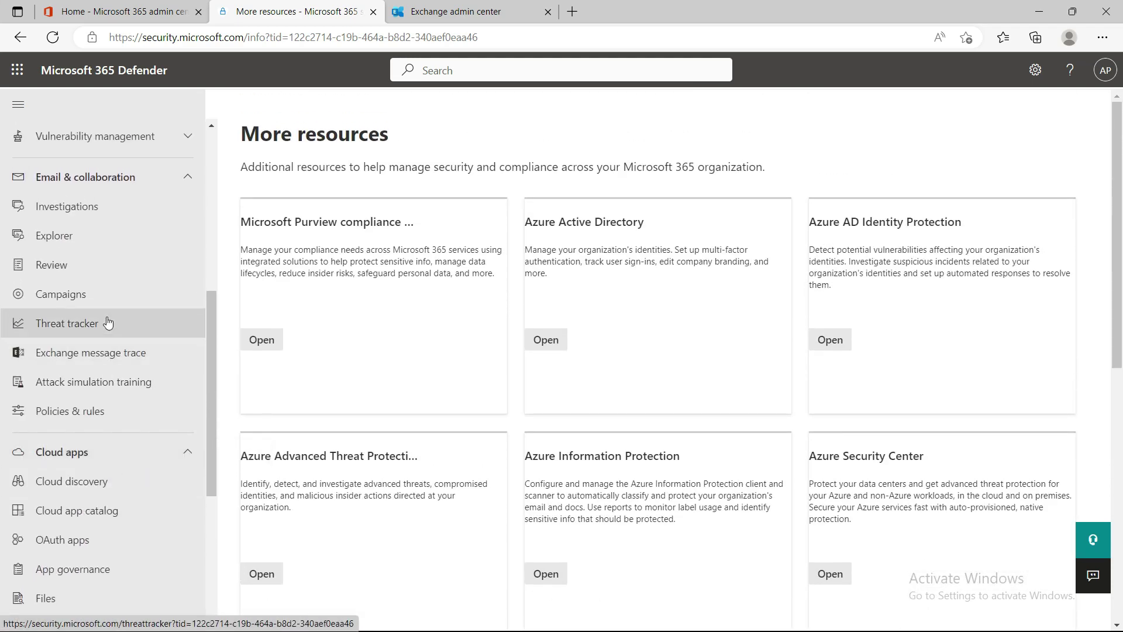
{"action": "scroll", "coordinate": [117, 345], "scroll_direction": "up", "scroll_amount": 3}
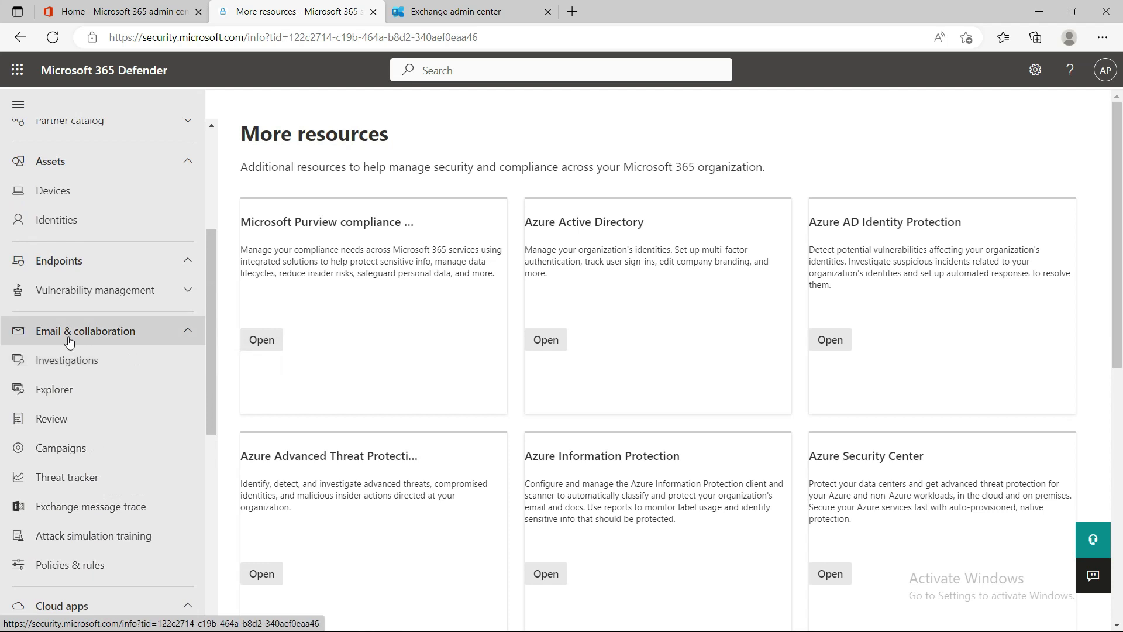
{"action": "left_click", "coordinate": [80, 570]}
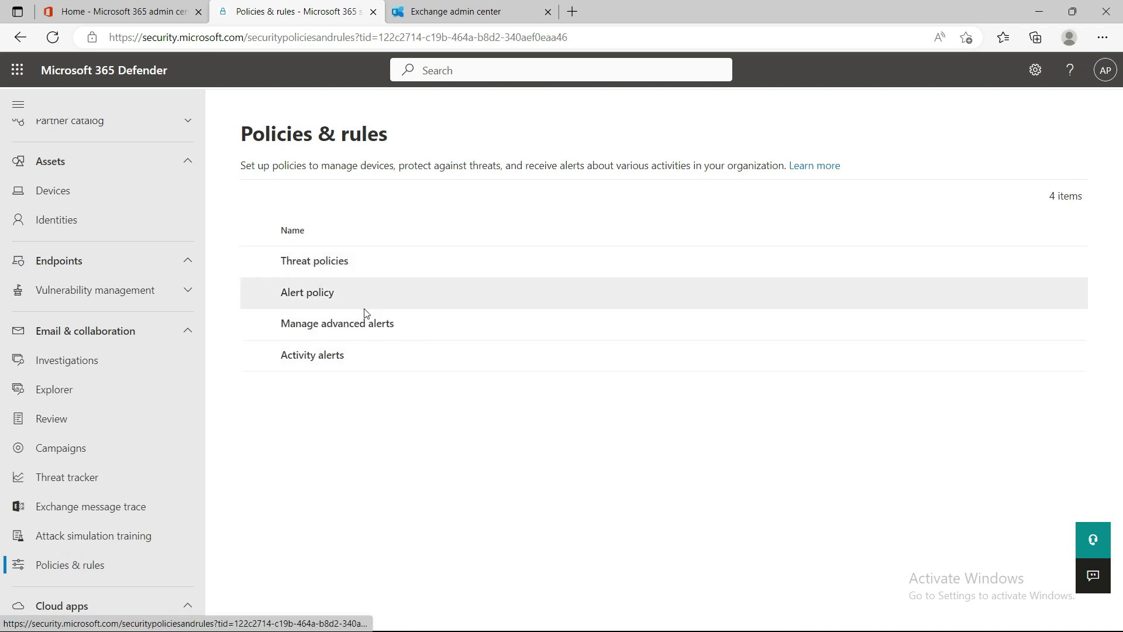
{"action": "left_click", "coordinate": [319, 268]}
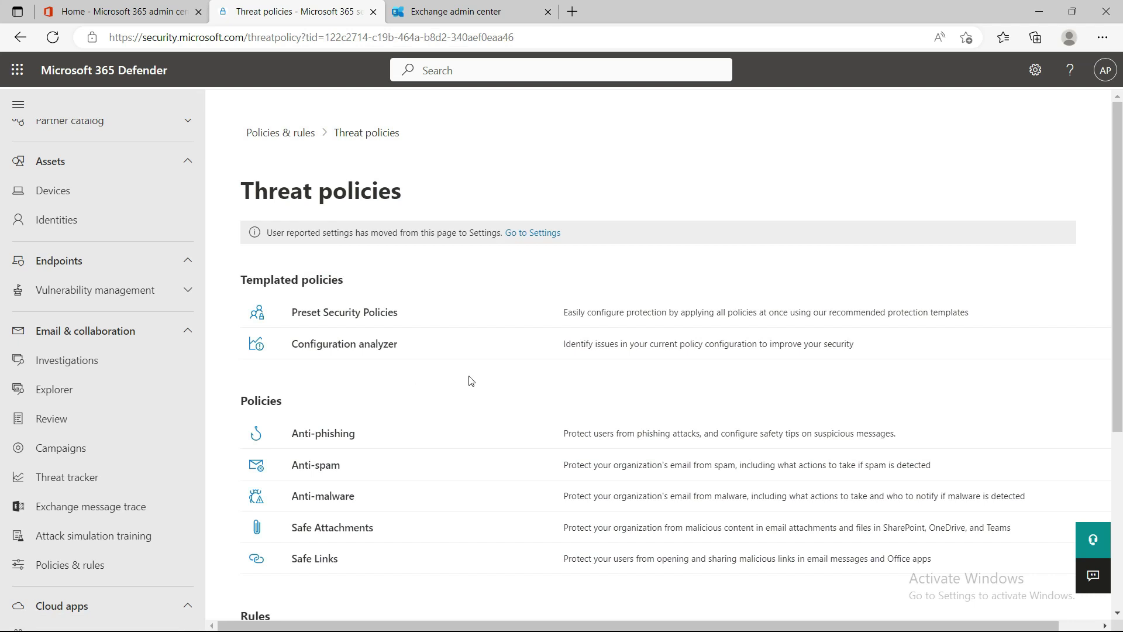
- Open the preset security policies and start managing the Standard protection settings
{"action": "scroll", "coordinate": [456, 386], "scroll_direction": "down", "scroll_amount": 3}
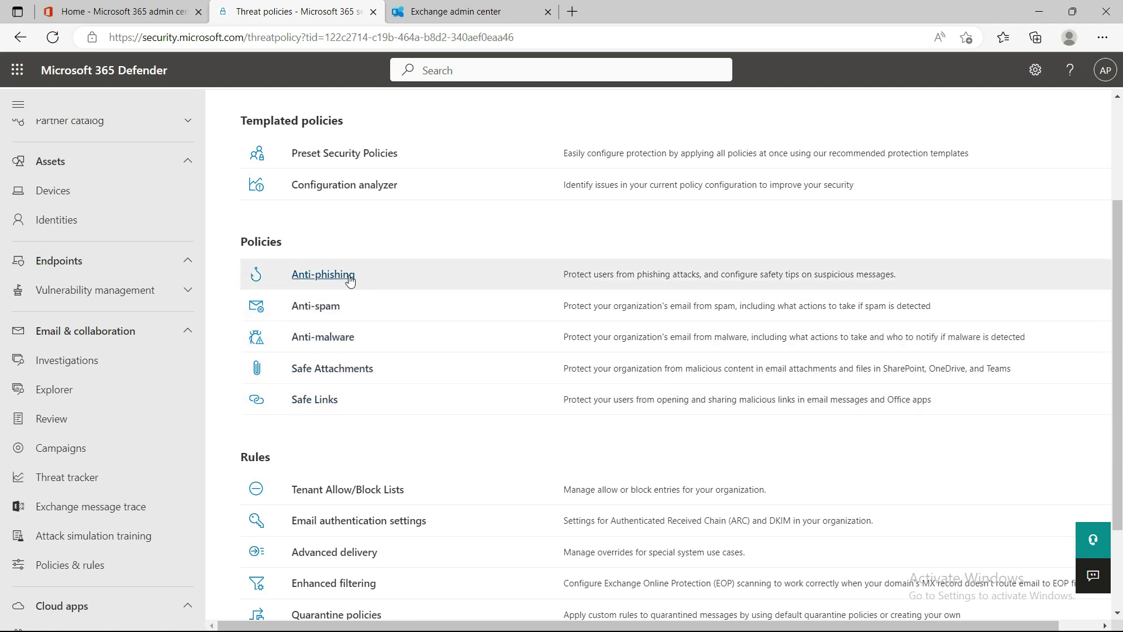
{"action": "scroll", "coordinate": [381, 451], "scroll_direction": "up", "scroll_amount": 3}
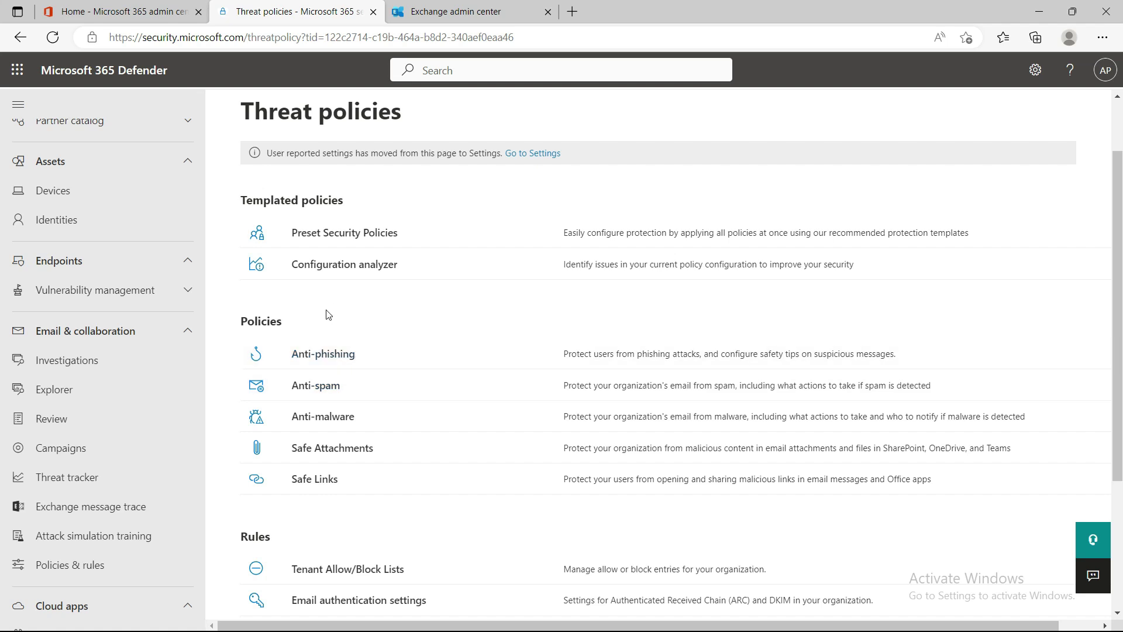
{"action": "left_click", "coordinate": [345, 234]}
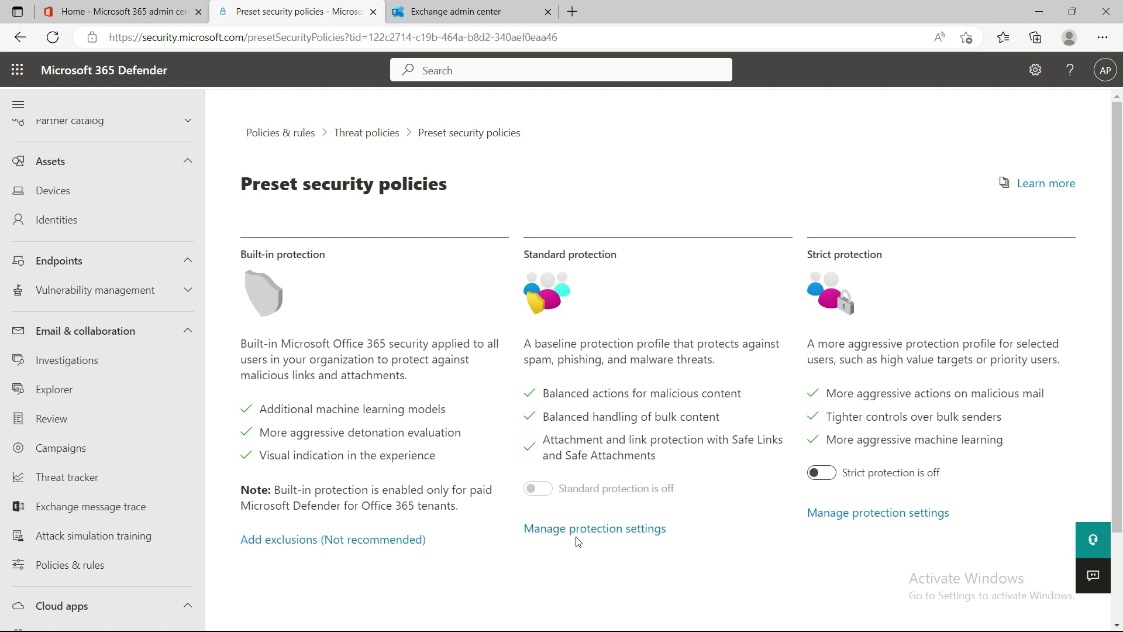
{"action": "left_click", "coordinate": [602, 533]}
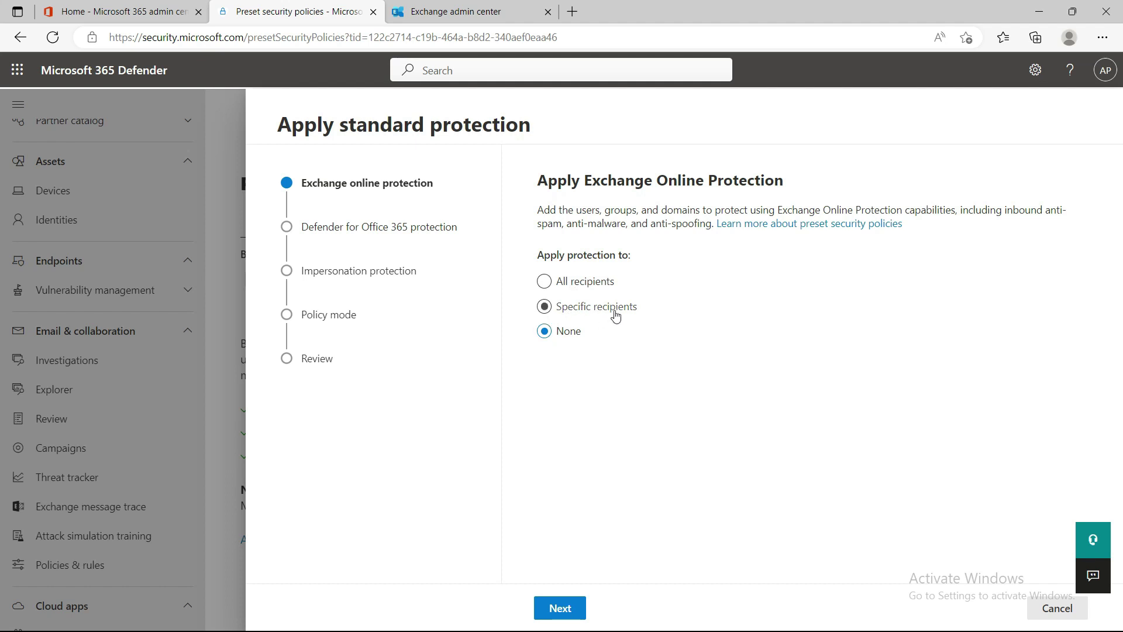
{"action": "left_click", "coordinate": [580, 313]}
{"action": "left_click", "coordinate": [603, 352]}
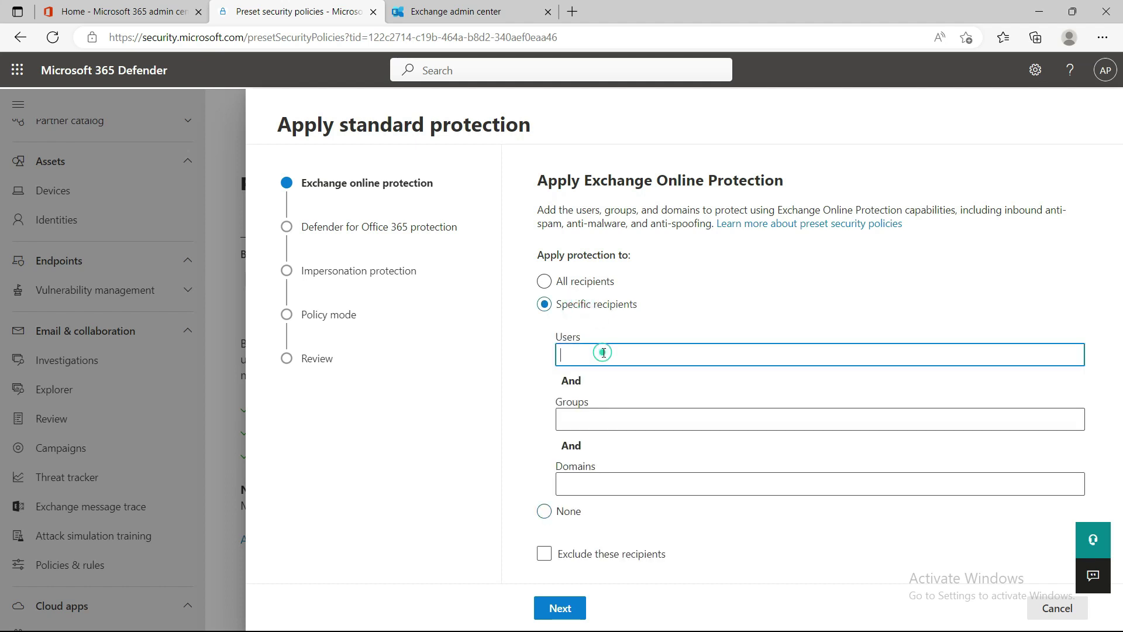
{"action": "type", "text": "a"}
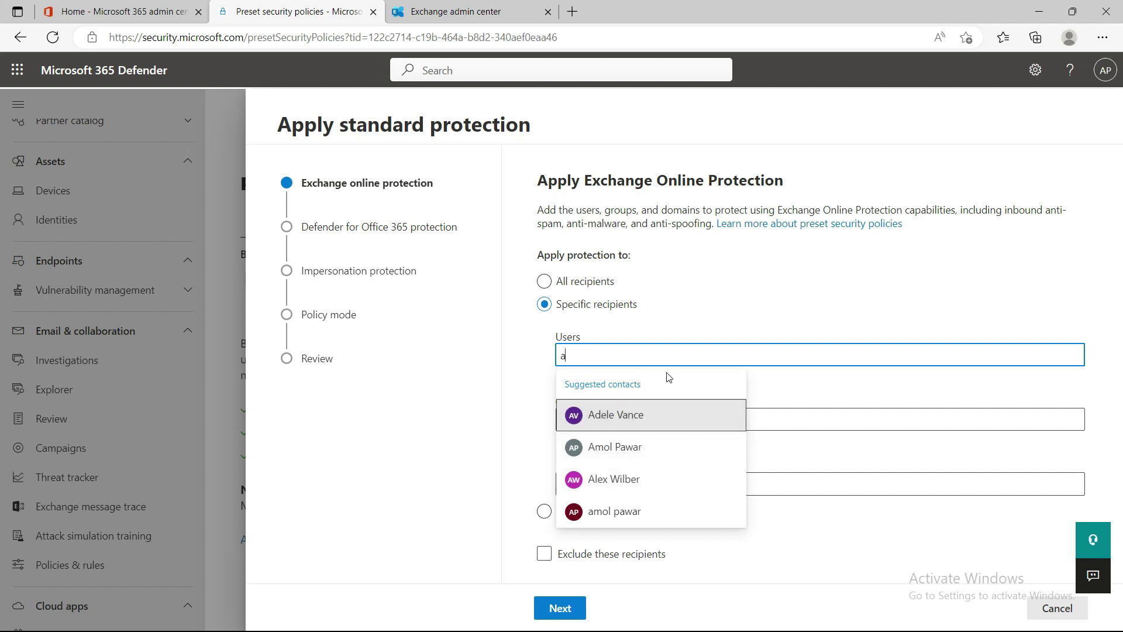
{"action": "left_click", "coordinate": [488, 336]}
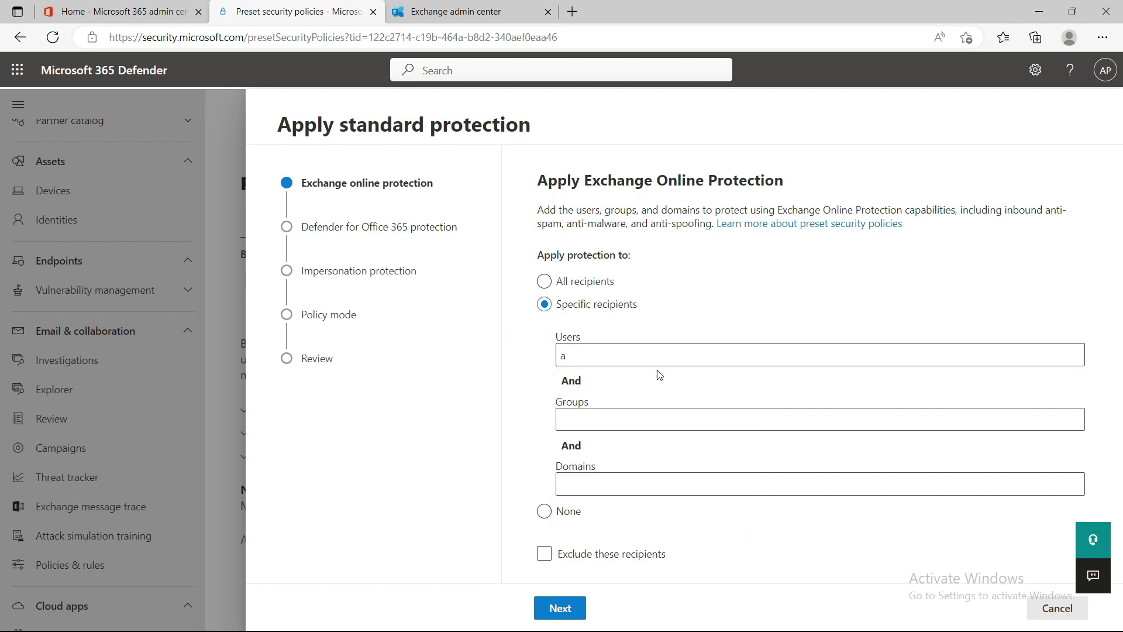
- Apply both Exchange Online Protection and Defender for Office 365 protection to all recipients
{"action": "left_click", "coordinate": [543, 282]}
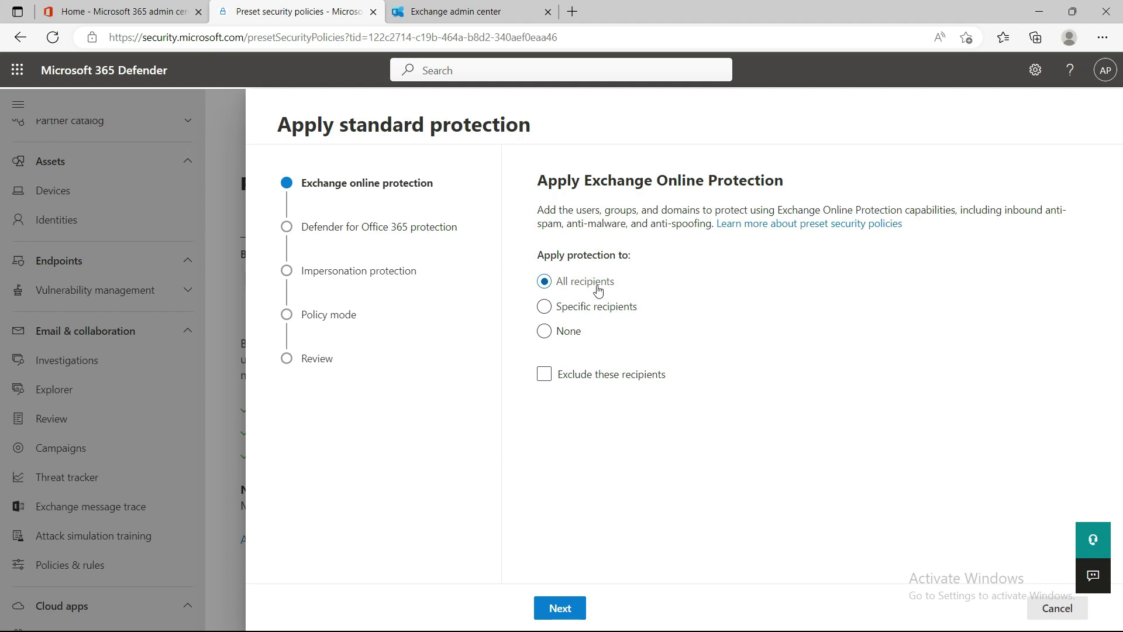
{"action": "left_click", "coordinate": [577, 611]}
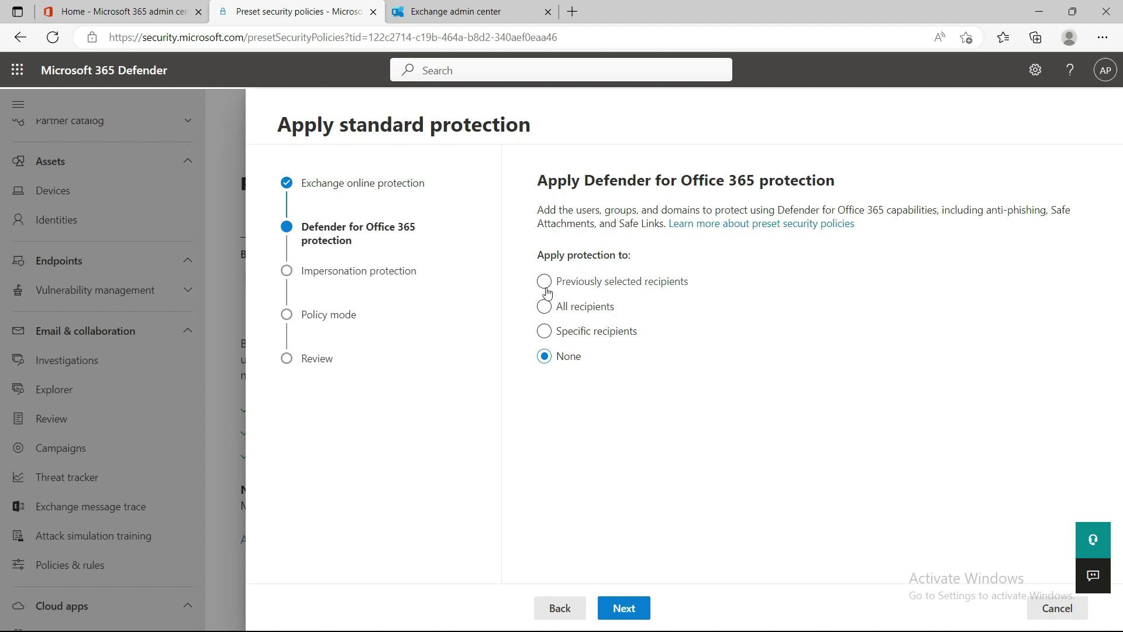
{"action": "left_click", "coordinate": [544, 307]}
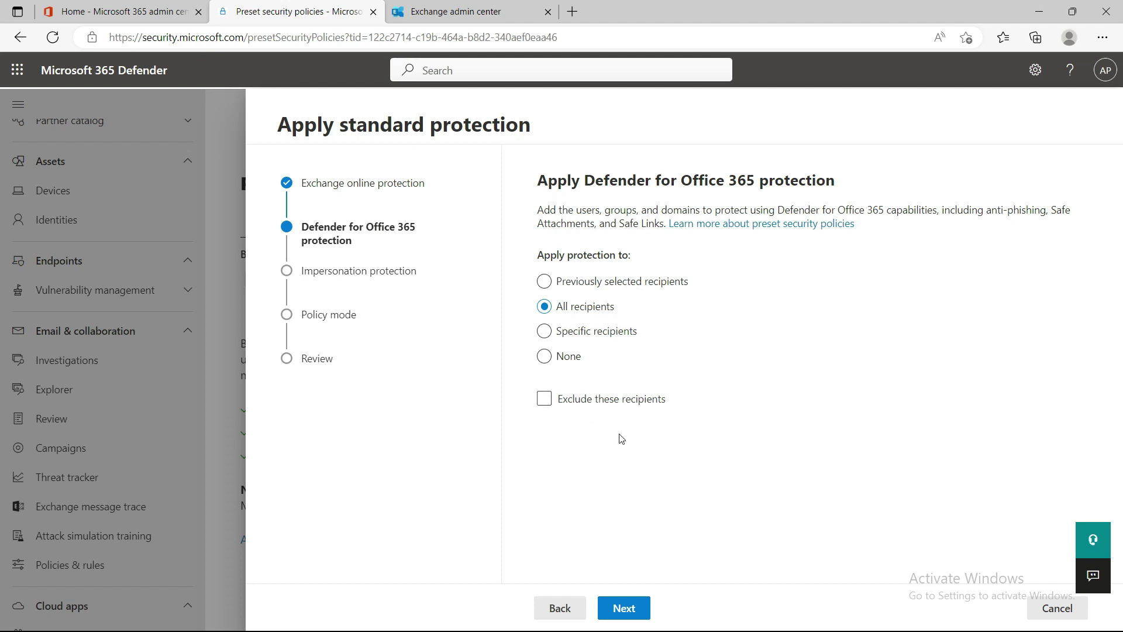
{"action": "left_click", "coordinate": [626, 610]}
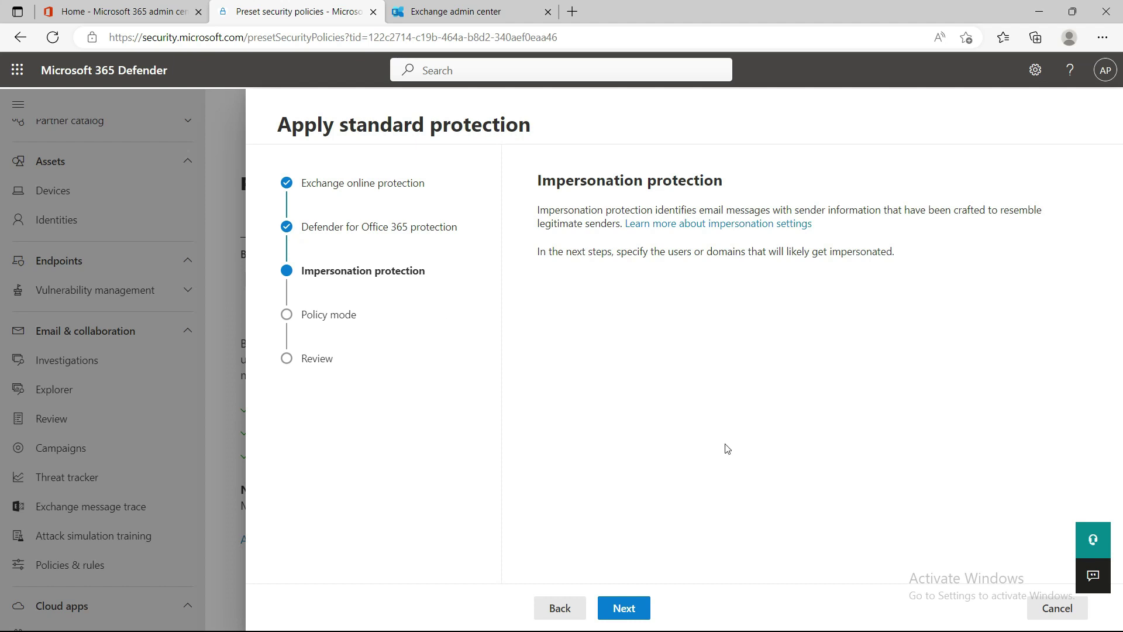
- Add the first named suggested contact as a protected custom user to flag when impersonated by attackers
{"action": "left_click", "coordinate": [618, 608]}
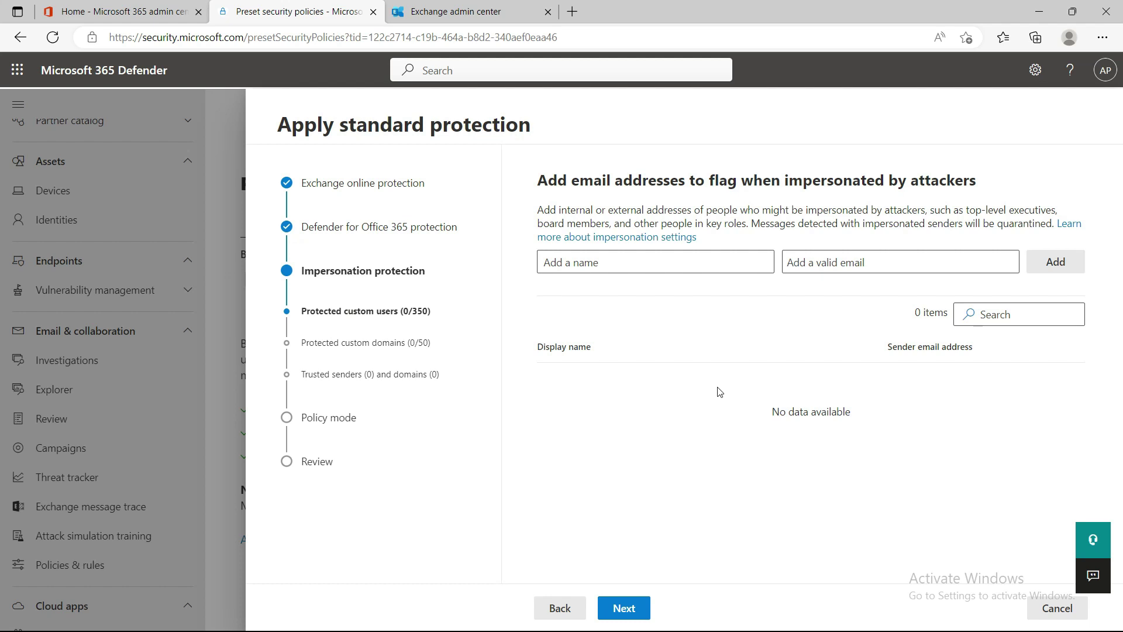
{"action": "left_click", "coordinate": [660, 264]}
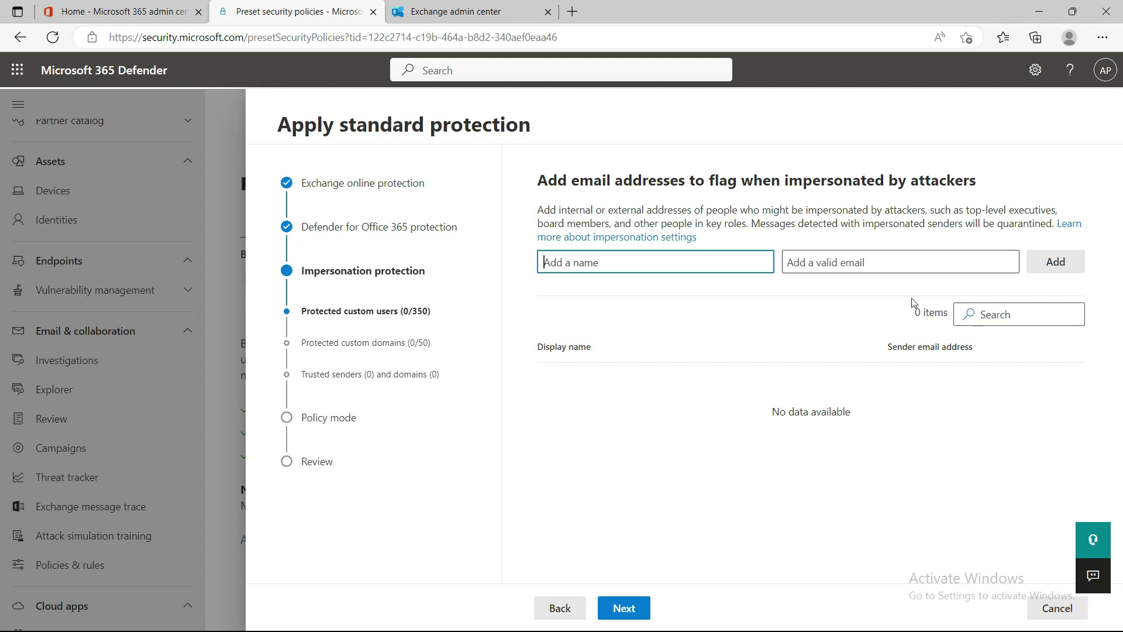
{"action": "left_click", "coordinate": [857, 265]}
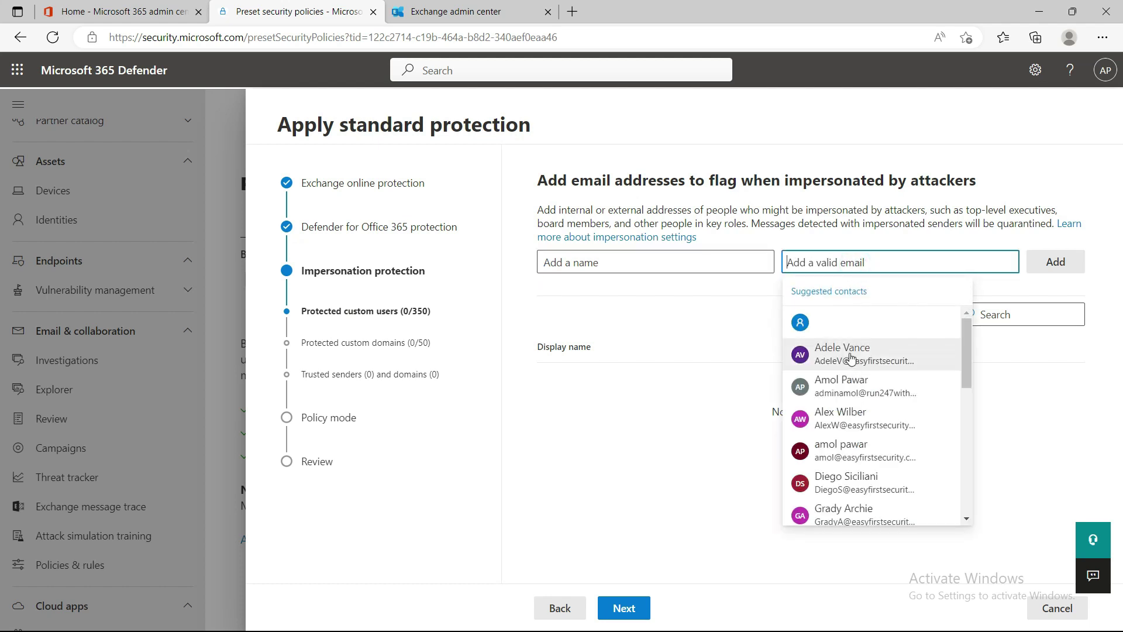
{"action": "left_click", "coordinate": [855, 357]}
{"action": "left_click", "coordinate": [1057, 262]}
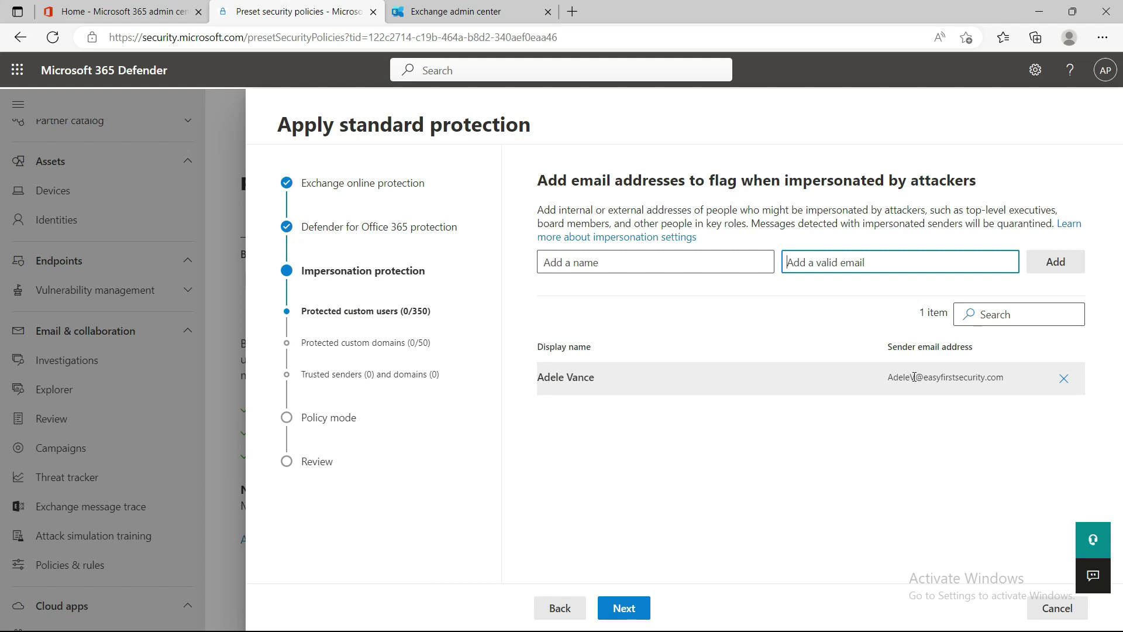
{"action": "left_click_drag", "start_coordinate": [914, 377], "coordinate": [872, 378]}
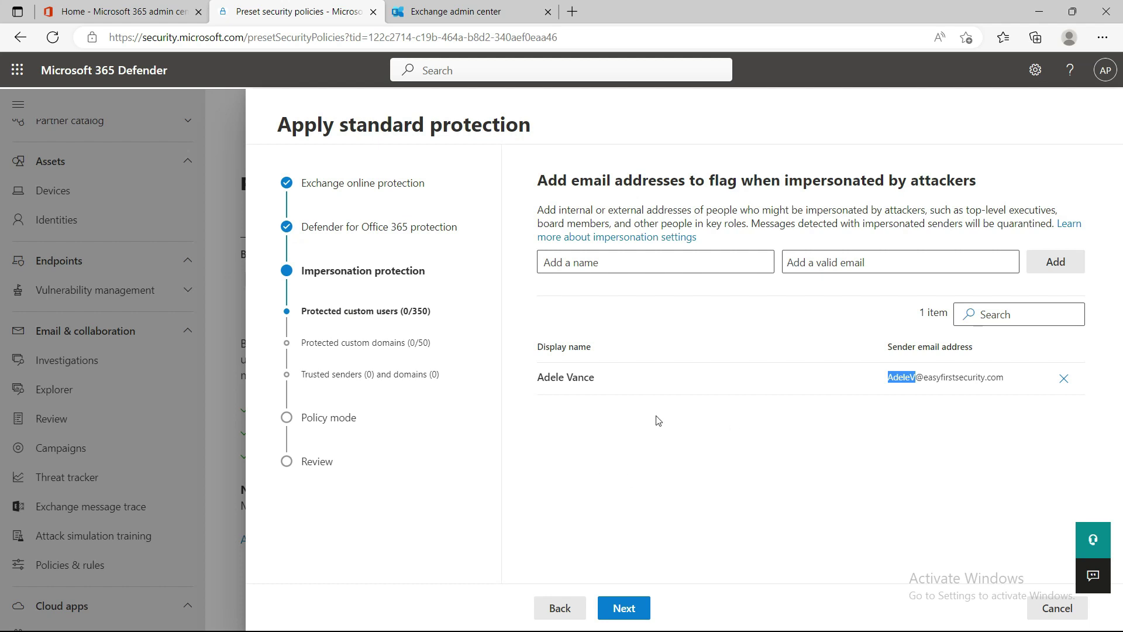
{"action": "left_click", "coordinate": [620, 608]}
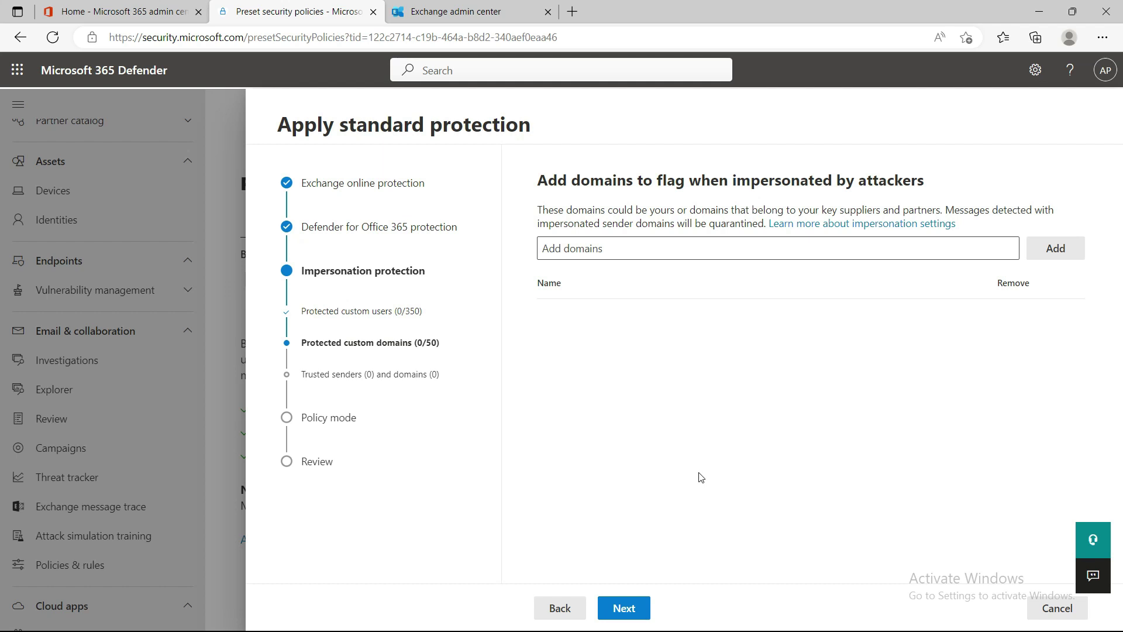
- Continue to the policy mode without adding any protected custom domains or trusted senders
{"action": "left_click", "coordinate": [625, 608]}
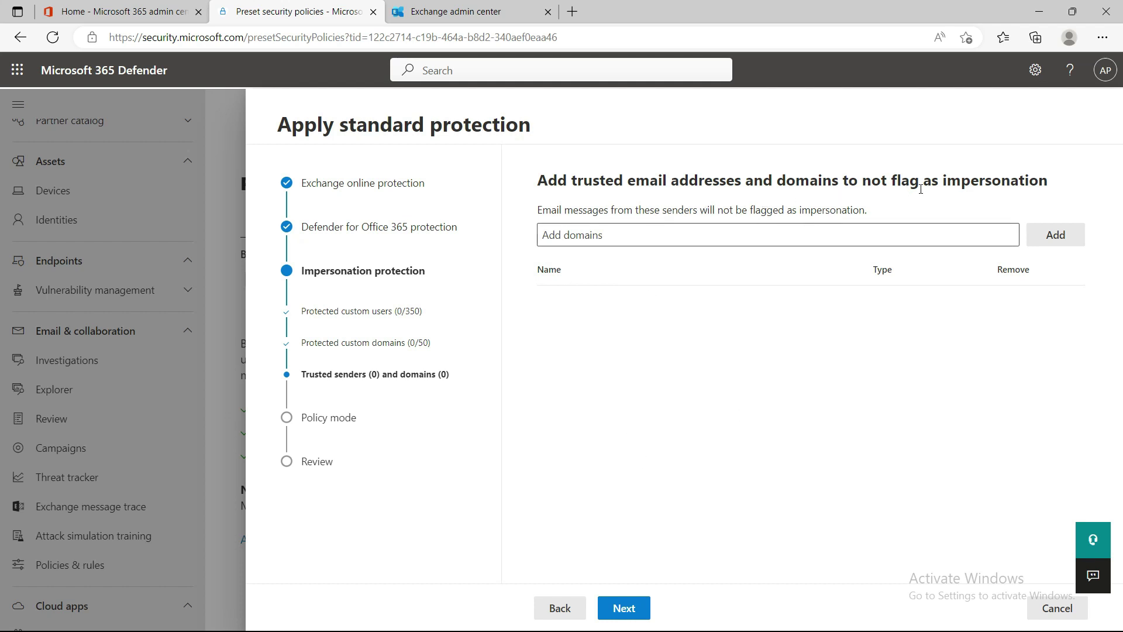
{"action": "left_click", "coordinate": [649, 237]}
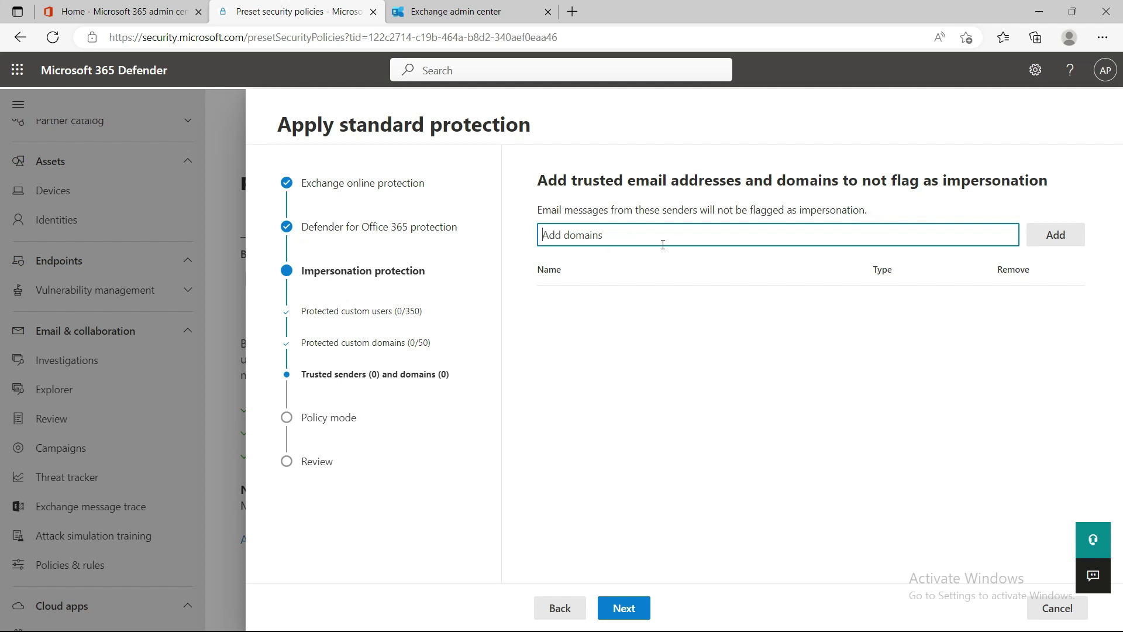
{"action": "left_click", "coordinate": [629, 608]}
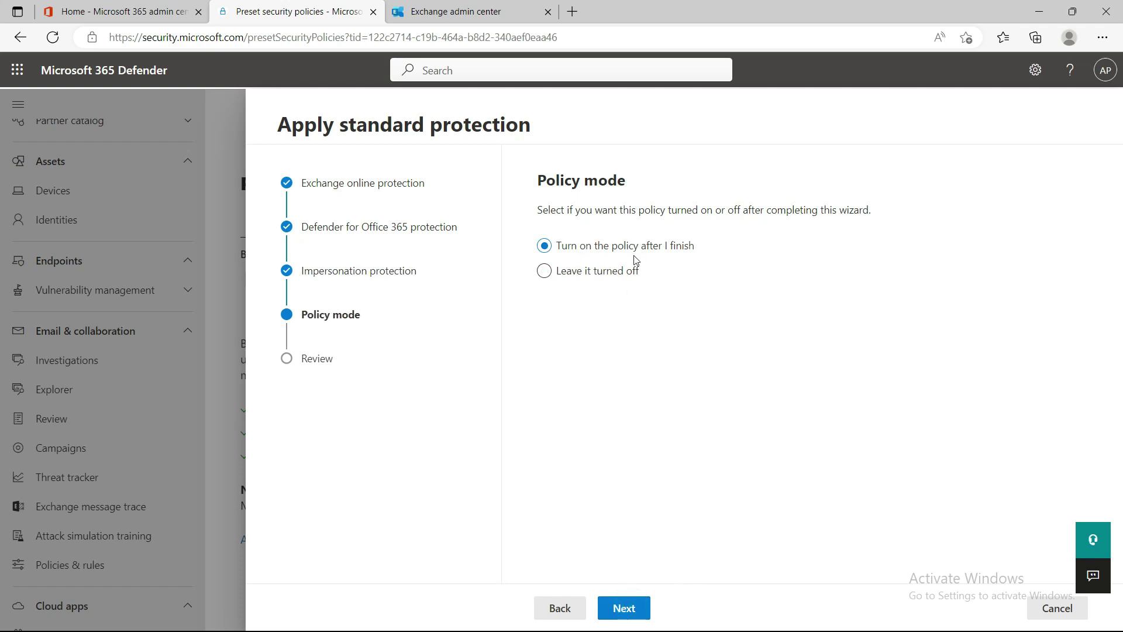
- Finish the Standard protection setup with the policy turned on after completion
{"action": "left_click", "coordinate": [630, 609]}
{"action": "left_click", "coordinate": [637, 610]}
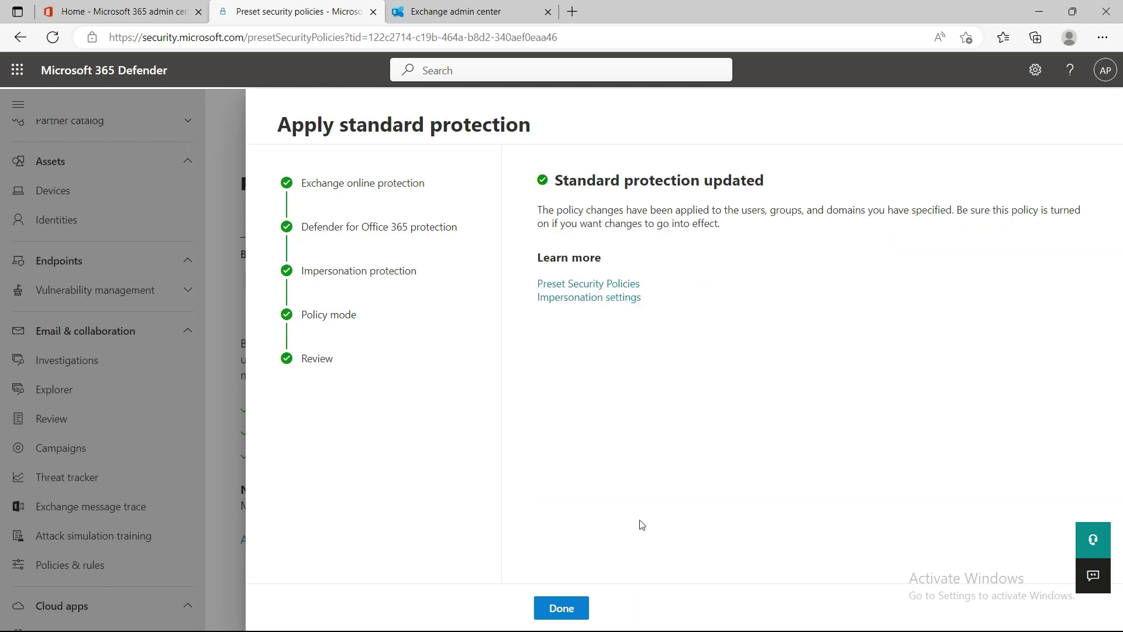
{"action": "left_click", "coordinate": [563, 607]}
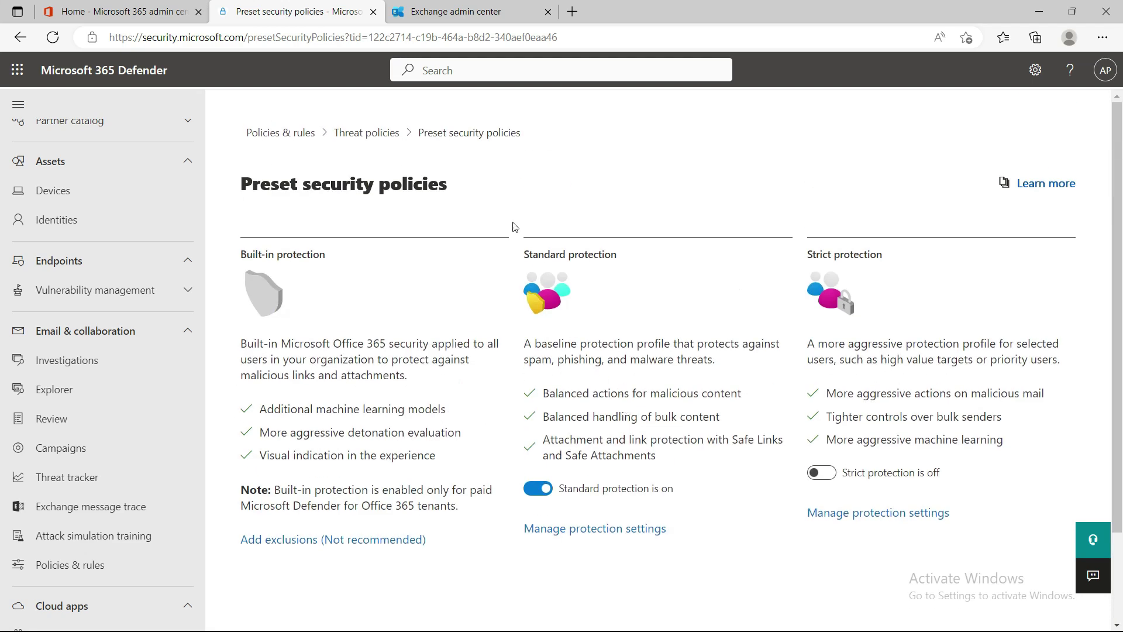
- Open the Configuration analyzer from the threat policies and review its standard recommendations
{"action": "left_click", "coordinate": [367, 133]}
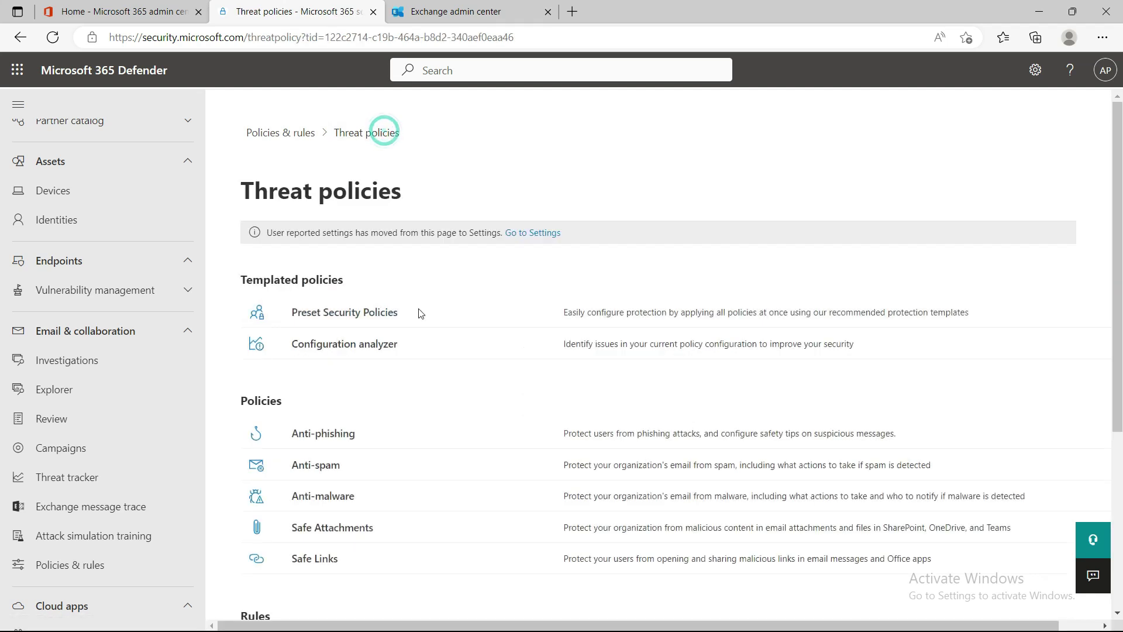
{"action": "left_click", "coordinate": [362, 349]}
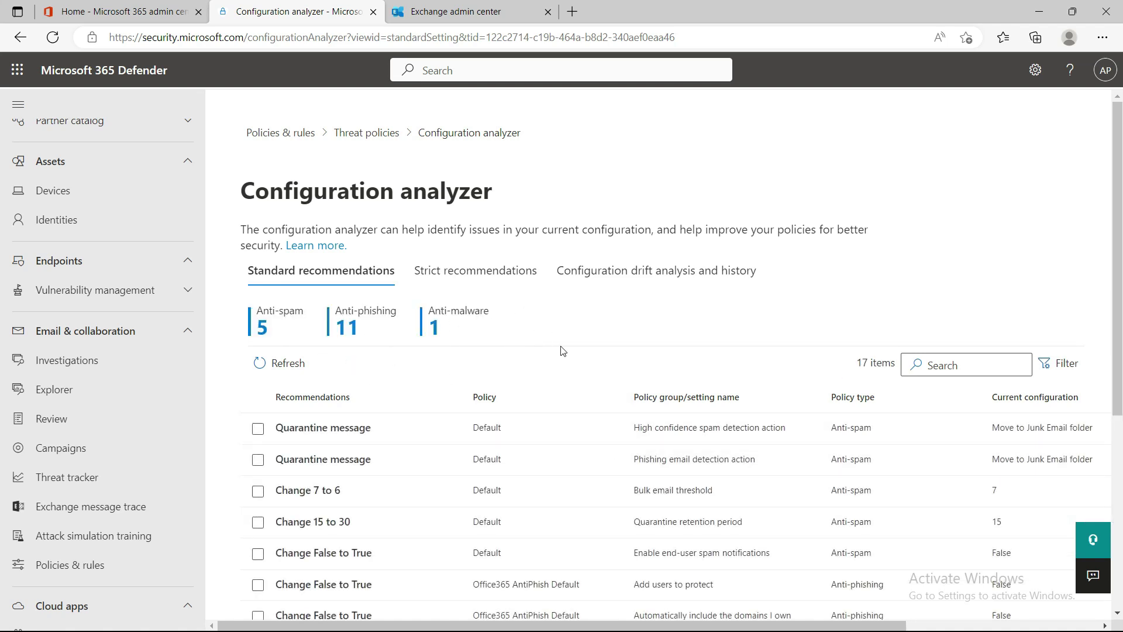
{"action": "scroll", "coordinate": [668, 444], "scroll_direction": "down", "scroll_amount": 3}
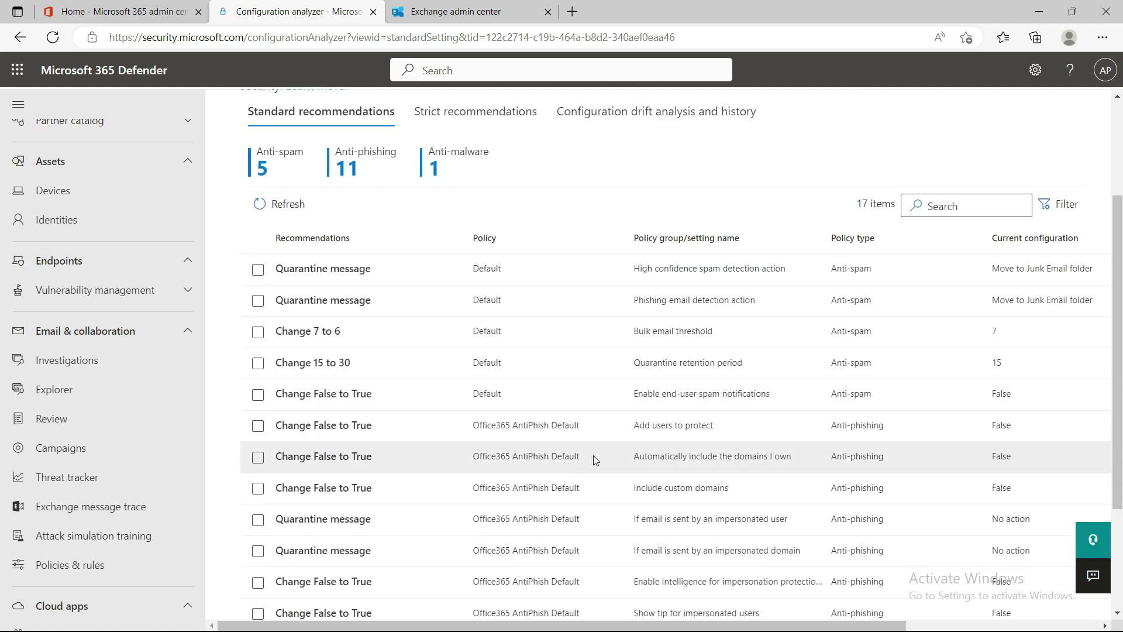
{"action": "scroll", "coordinate": [593, 455], "scroll_direction": "up", "scroll_amount": 3}
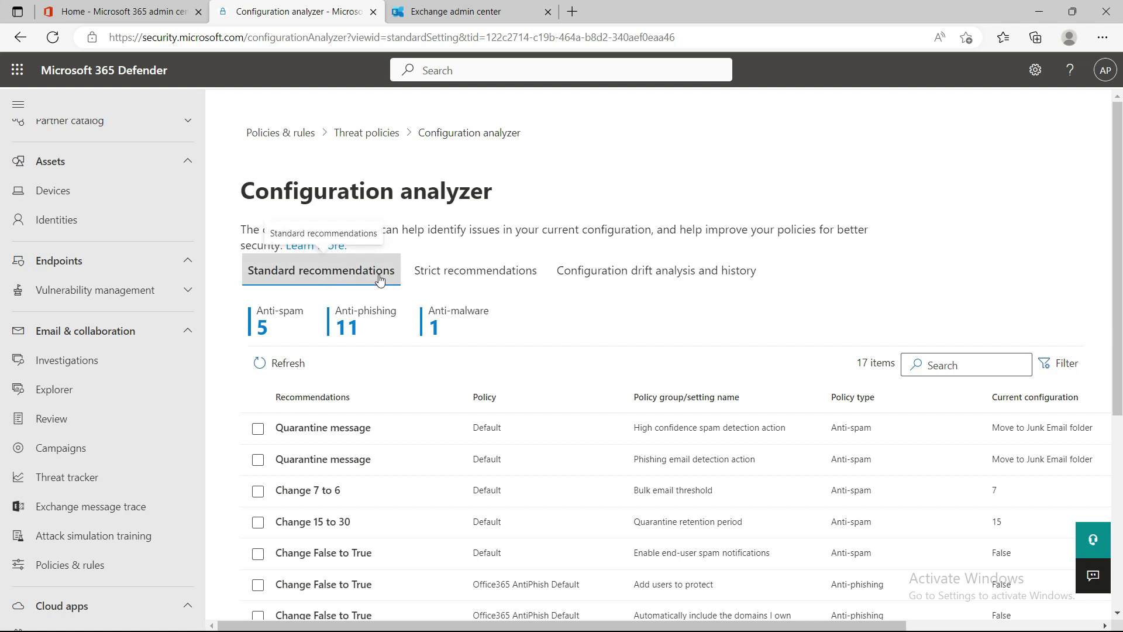
{"action": "scroll", "coordinate": [515, 470], "scroll_direction": "down", "scroll_amount": 1}
{"action": "left_click", "coordinate": [292, 292]}
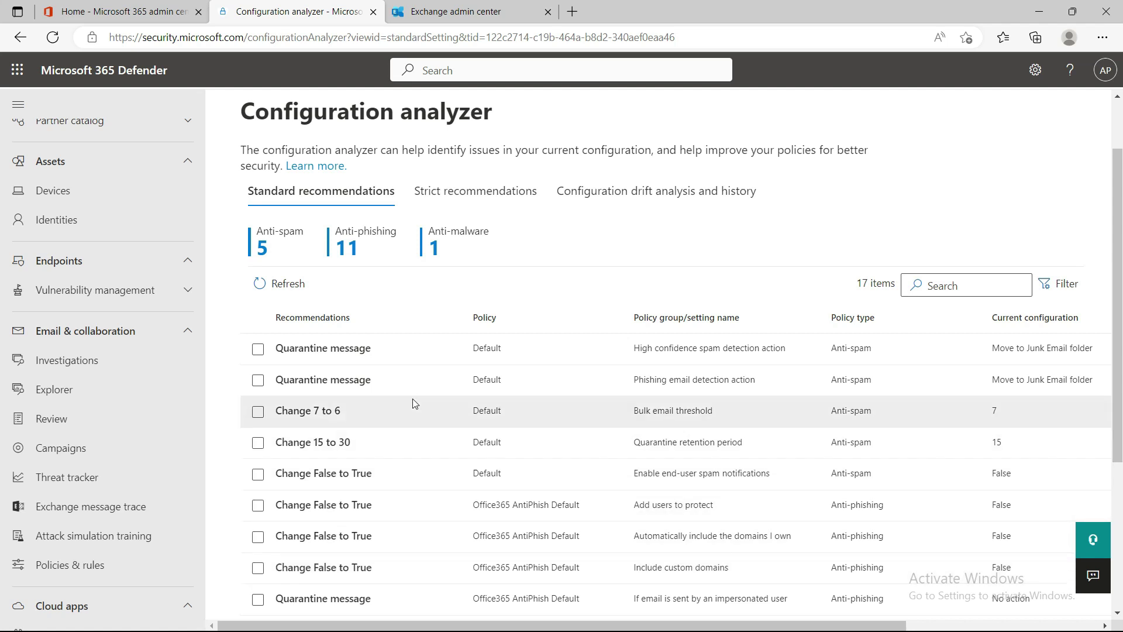
{"action": "scroll", "coordinate": [421, 492], "scroll_direction": "down", "scroll_amount": 3}
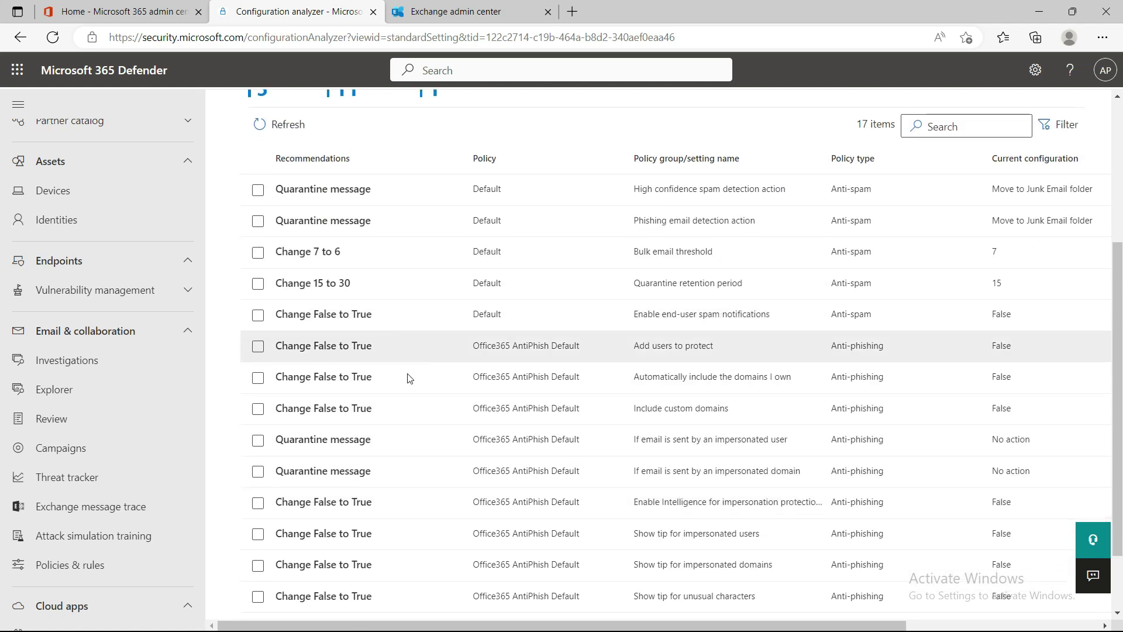
{"action": "scroll", "coordinate": [431, 491], "scroll_direction": "up", "scroll_amount": 3}
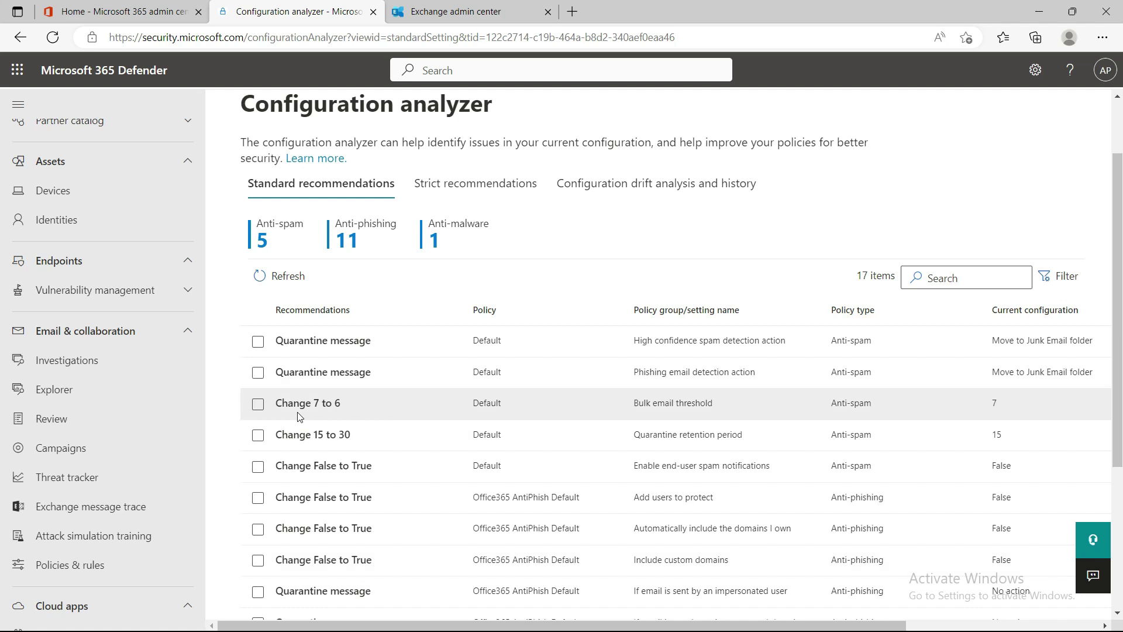
- Apply the recommendation that sets the Default anti-spam policy's bulk email threshold to 6, and check the recommendations list
{"action": "left_click", "coordinate": [258, 405]}
{"action": "left_click", "coordinate": [258, 404]}
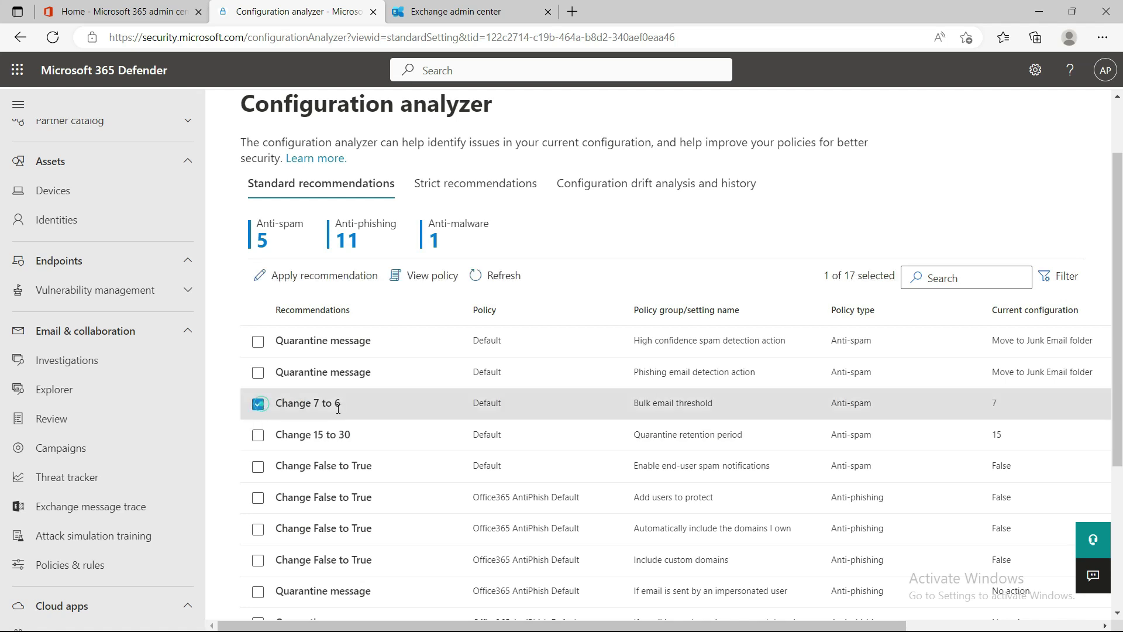
{"action": "left_click", "coordinate": [306, 285]}
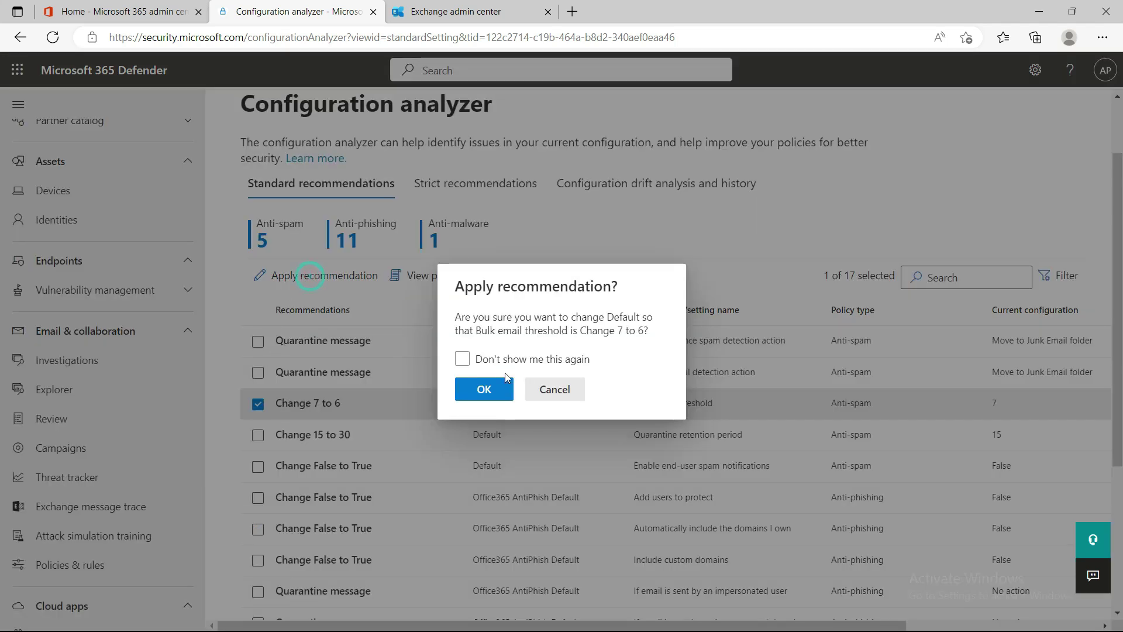
{"action": "left_click", "coordinate": [484, 390]}
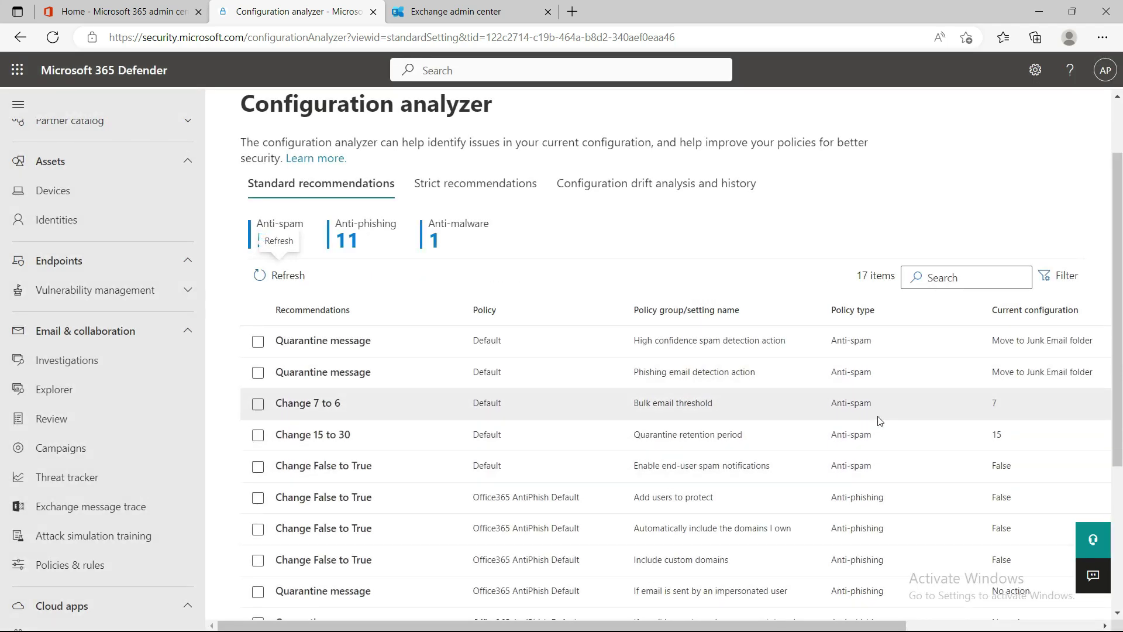
{"action": "scroll", "coordinate": [503, 409], "scroll_direction": "up", "scroll_amount": 2}
{"action": "scroll", "coordinate": [530, 471], "scroll_direction": "down", "scroll_amount": 5}
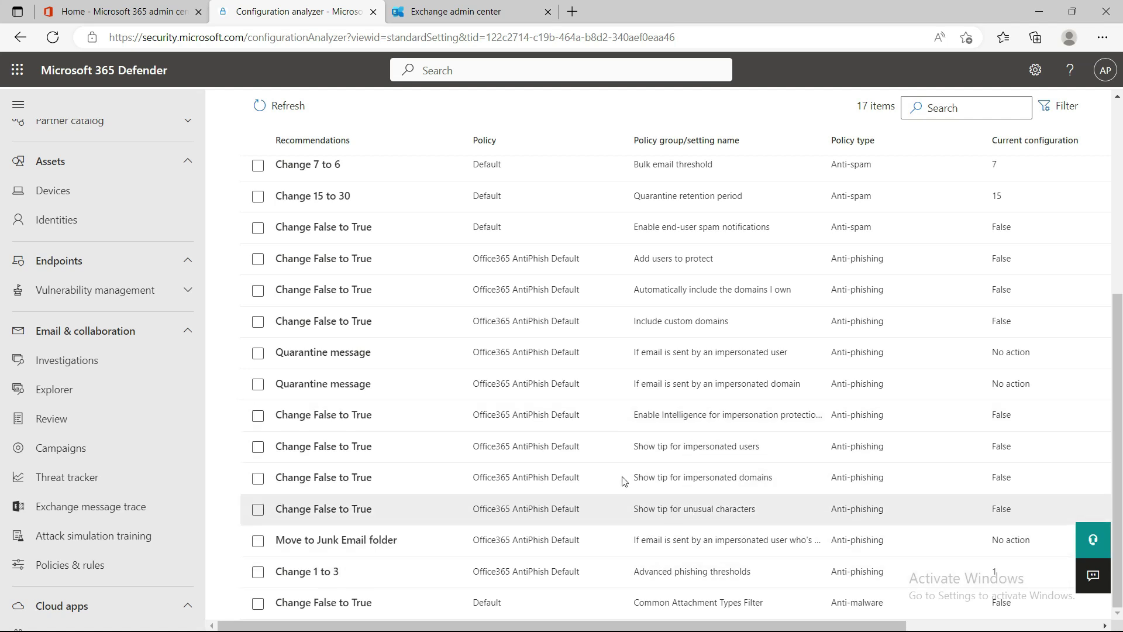
{"action": "scroll", "coordinate": [433, 417], "scroll_direction": "up", "scroll_amount": 4}
{"action": "scroll", "coordinate": [433, 416], "scroll_direction": "up", "scroll_amount": 2}
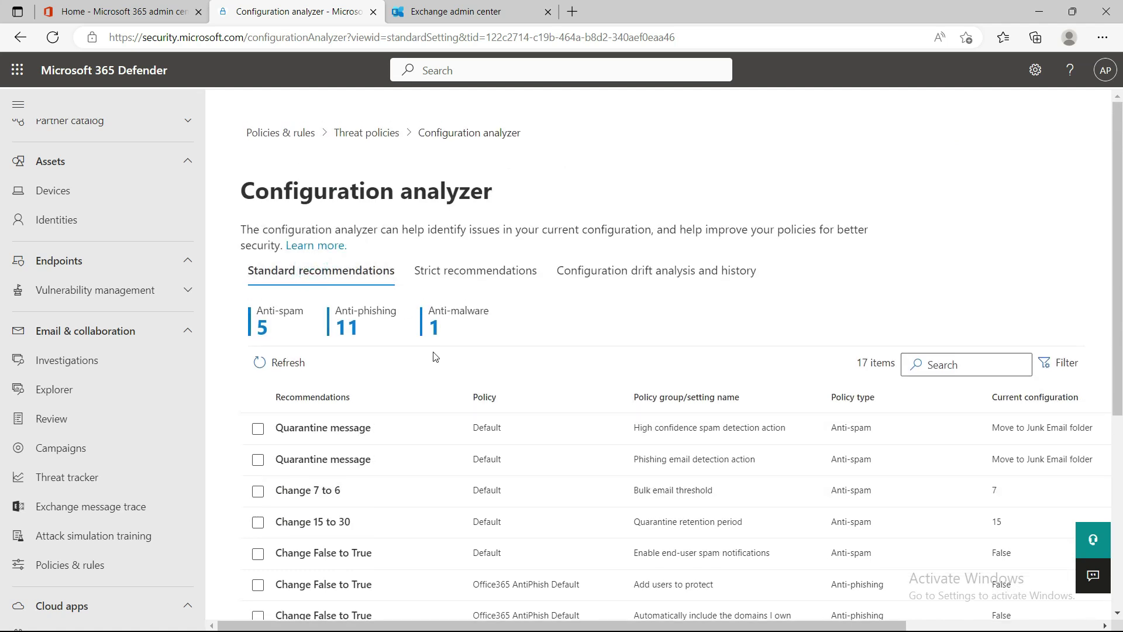
- Return to the threat policies and view the Standard Preset Security Policy's details under Anti-phishing
{"action": "left_click", "coordinate": [378, 140]}
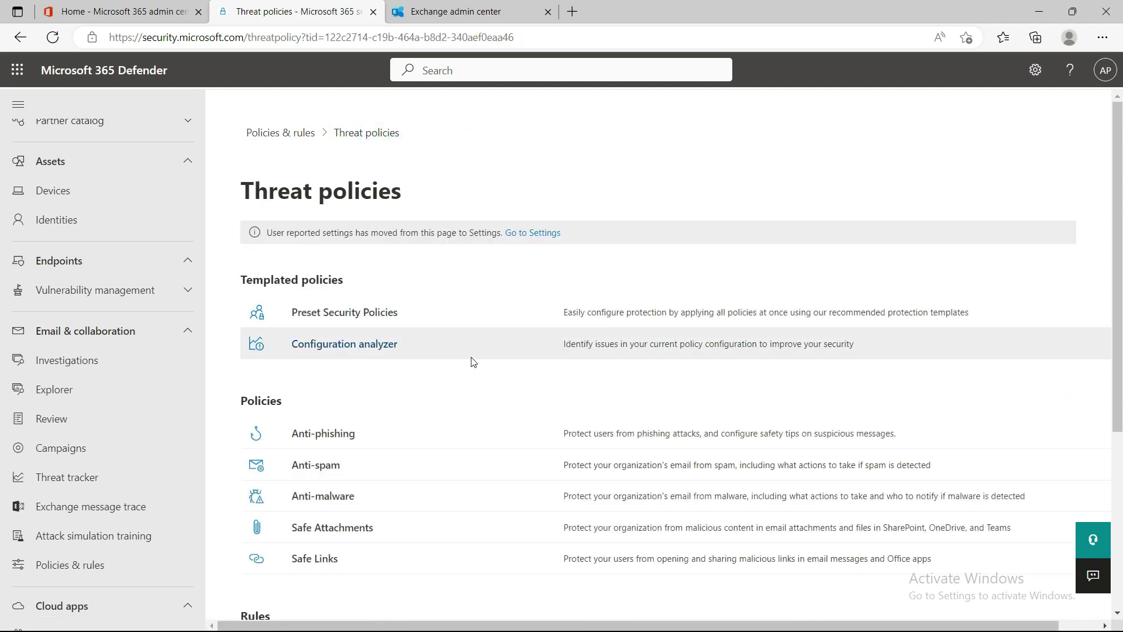
{"action": "scroll", "coordinate": [409, 362], "scroll_direction": "down", "scroll_amount": 3}
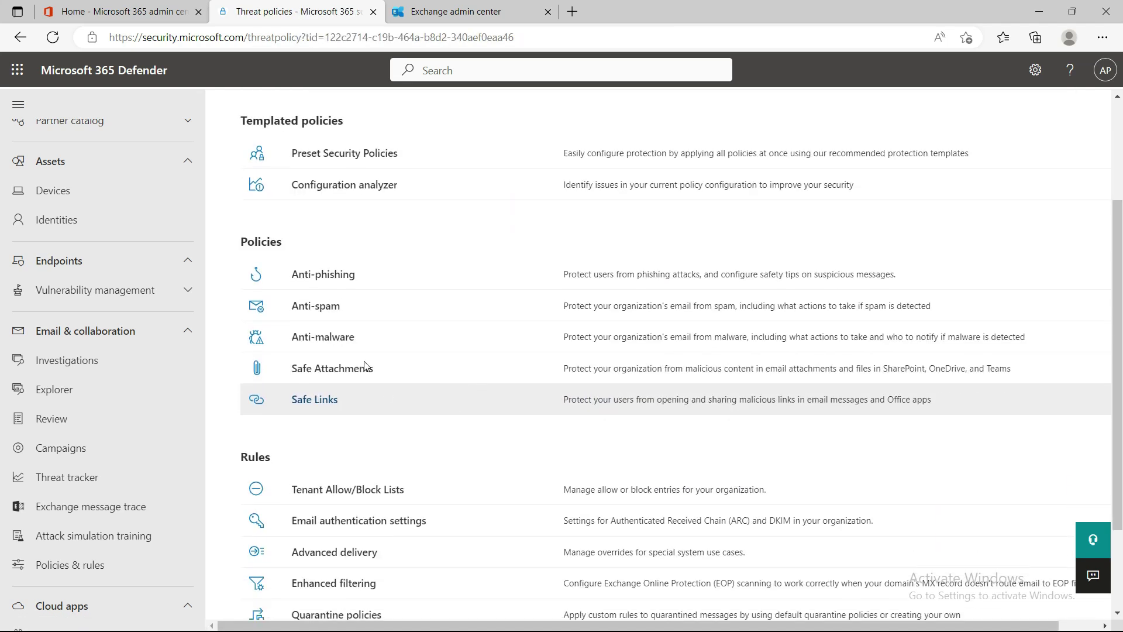
{"action": "left_click", "coordinate": [322, 276]}
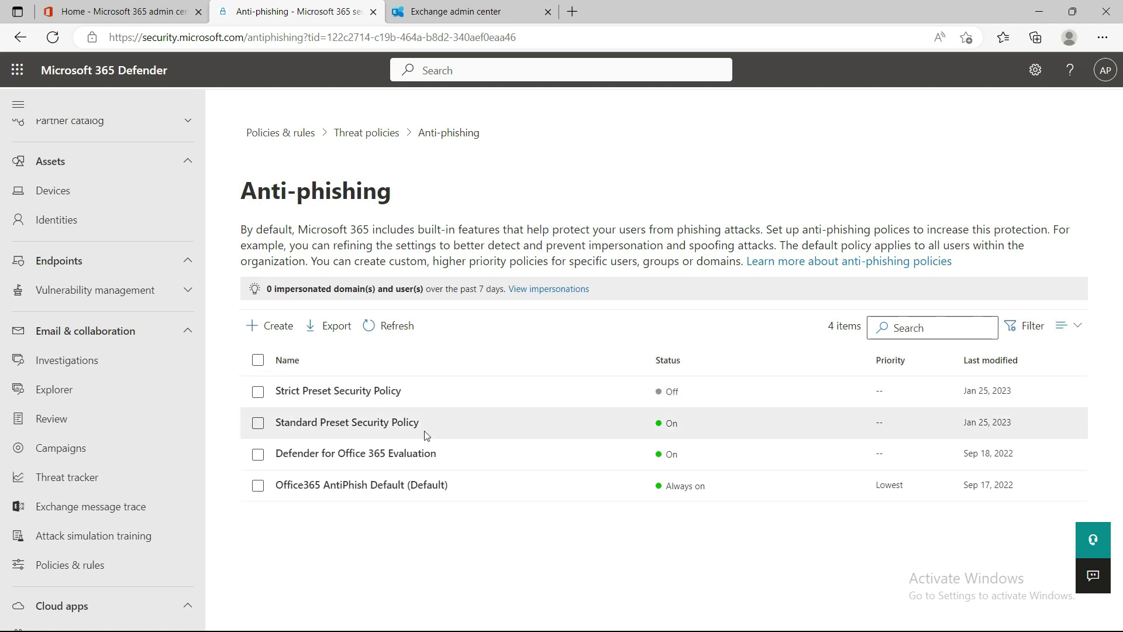
{"action": "left_click", "coordinate": [383, 420]}
{"action": "left_click", "coordinate": [992, 308]}
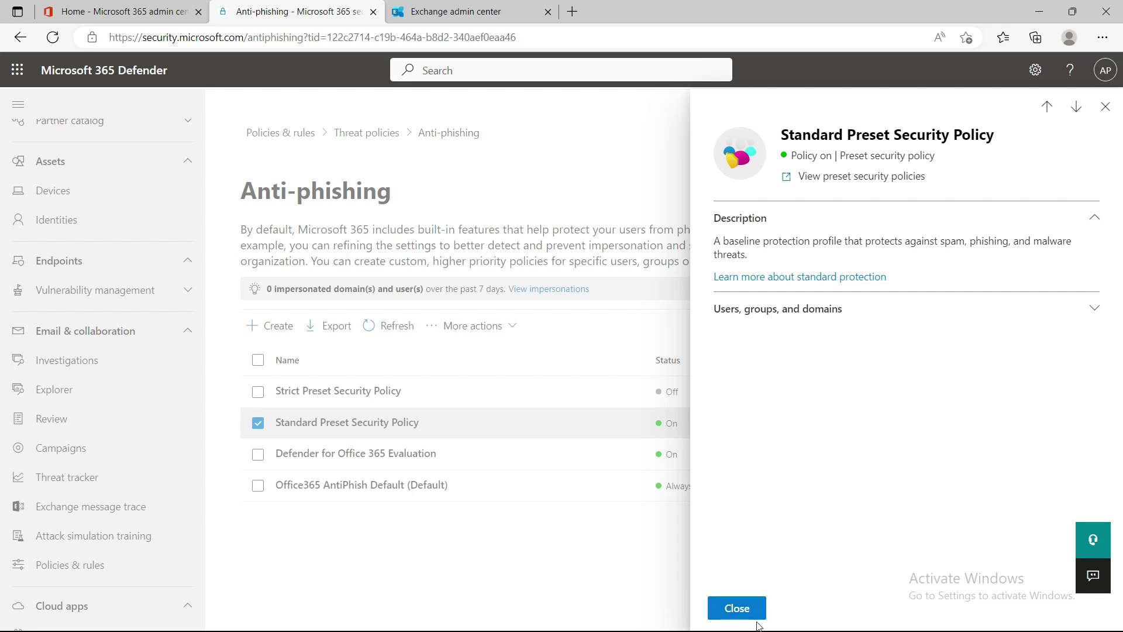
{"action": "left_click", "coordinate": [738, 609]}
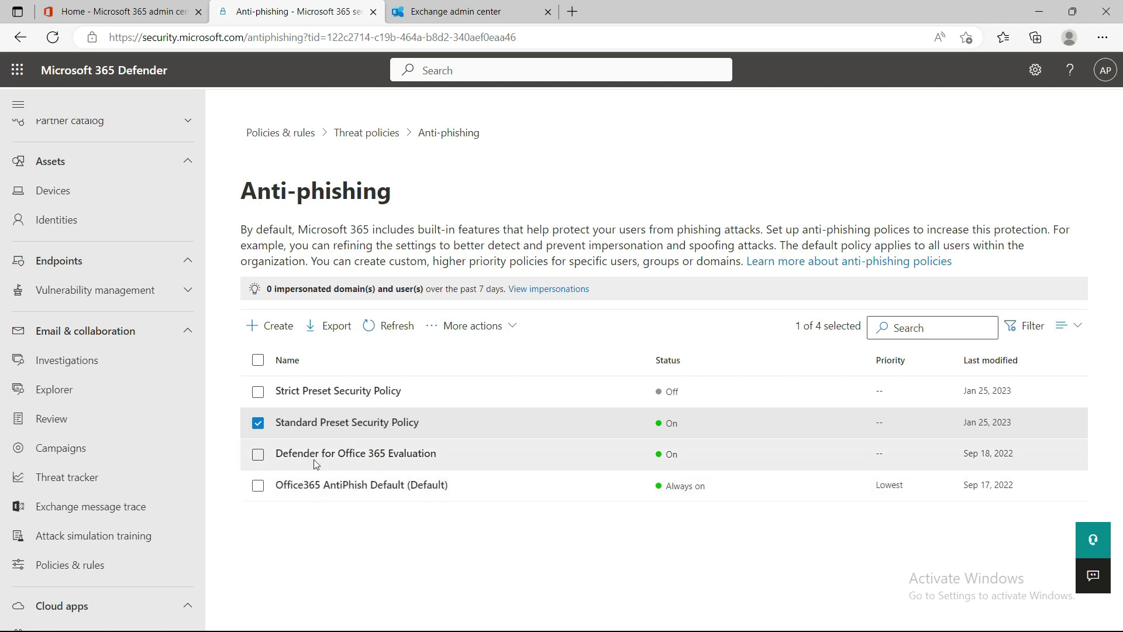
{"action": "left_click", "coordinate": [370, 547]}
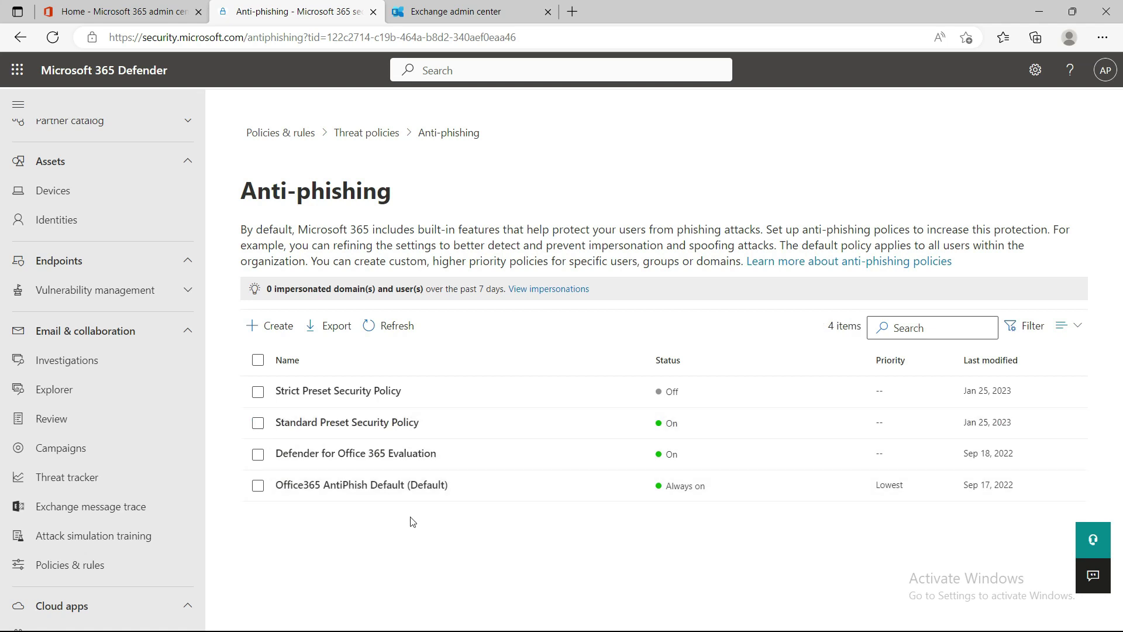
- Open the protection settings of the Office365 AntiPhish Default policy for editing
{"action": "left_click", "coordinate": [341, 486]}
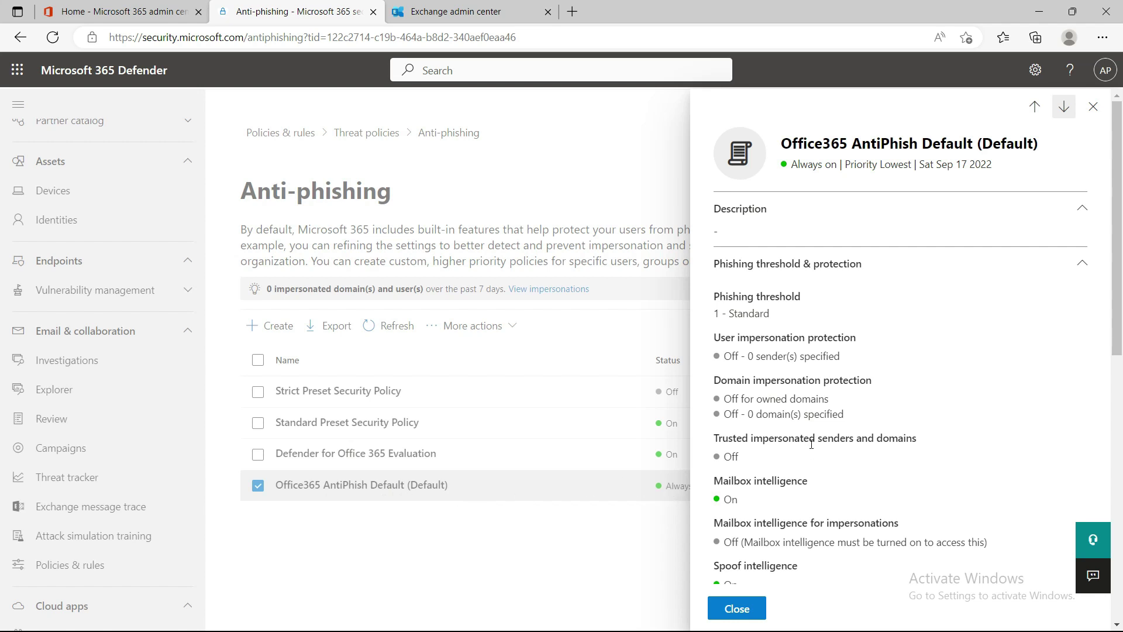
{"action": "scroll", "coordinate": [851, 414], "scroll_direction": "down", "scroll_amount": 5}
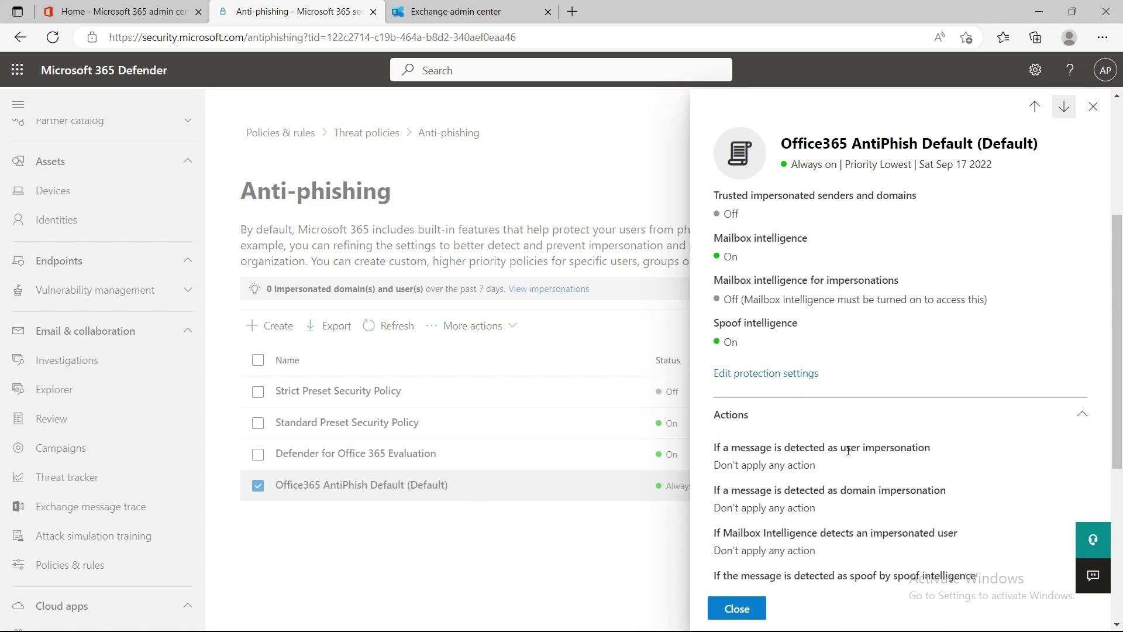
{"action": "left_click", "coordinate": [780, 372]}
{"action": "scroll", "coordinate": [898, 428], "scroll_direction": "up", "scroll_amount": 5}
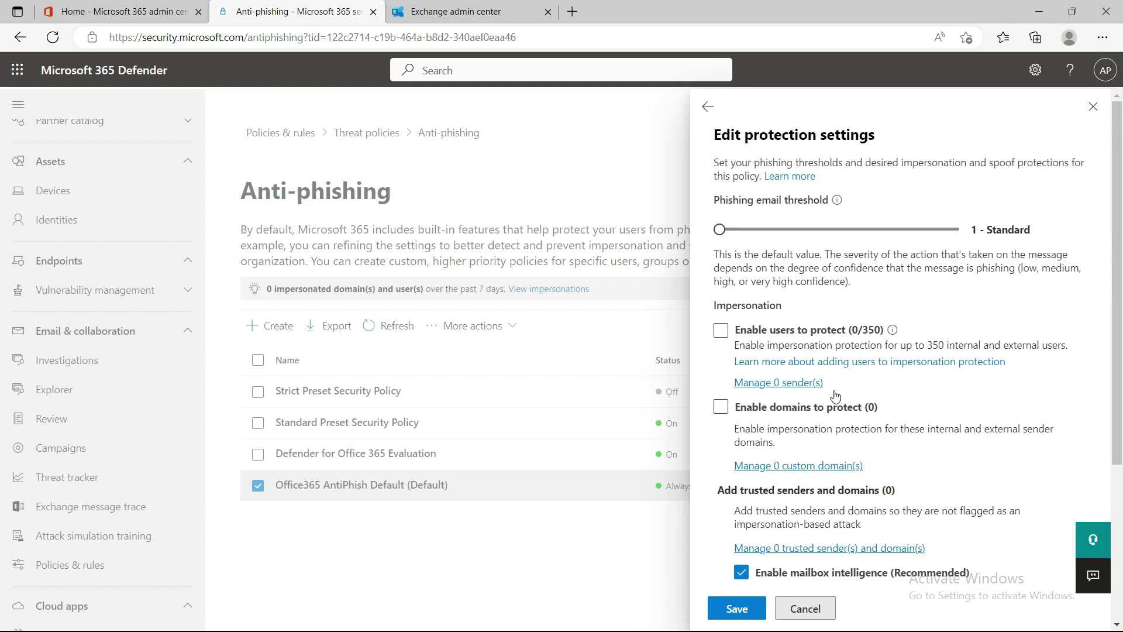
- Enable impersonation protection for users and for owned domains, without adding any protected senders
{"action": "left_click", "coordinate": [721, 332]}
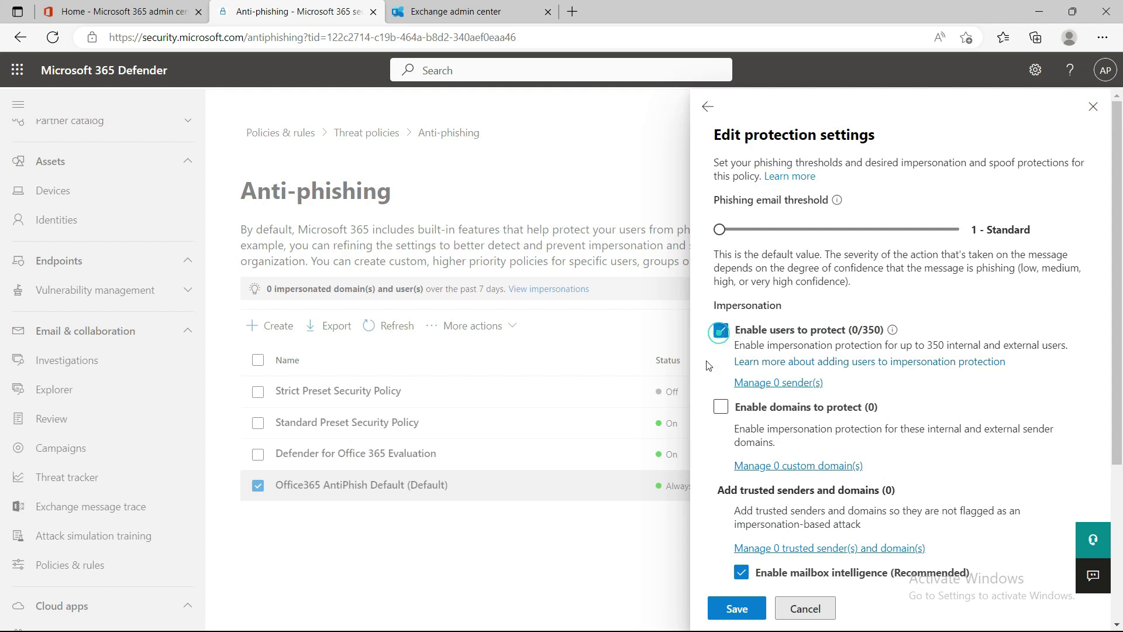
{"action": "left_click", "coordinate": [721, 410]}
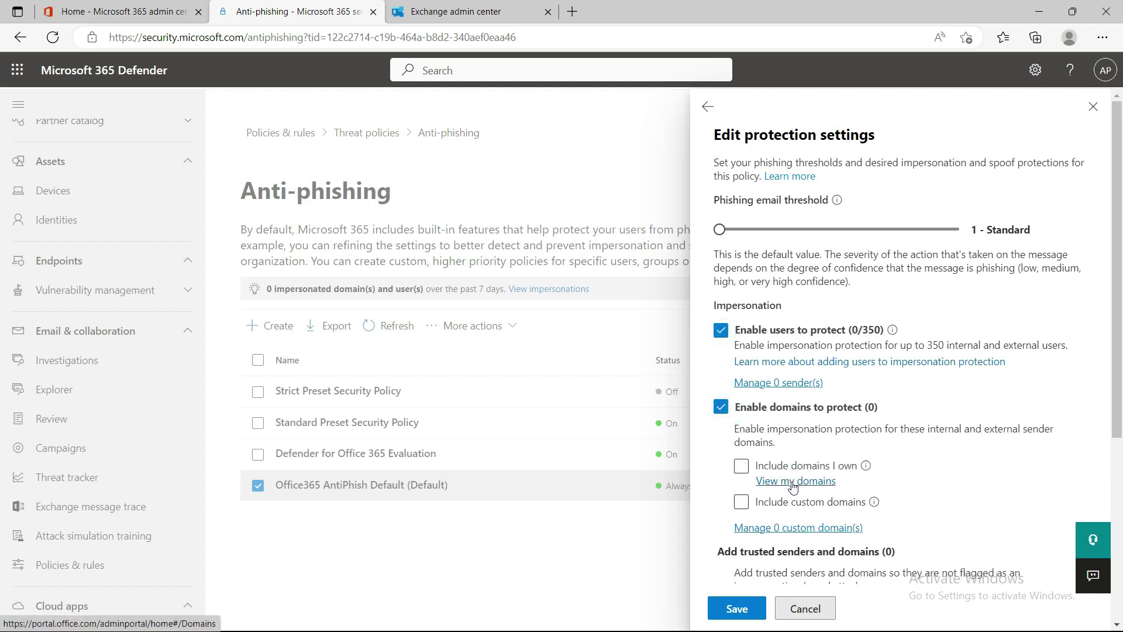
{"action": "left_click", "coordinate": [796, 468]}
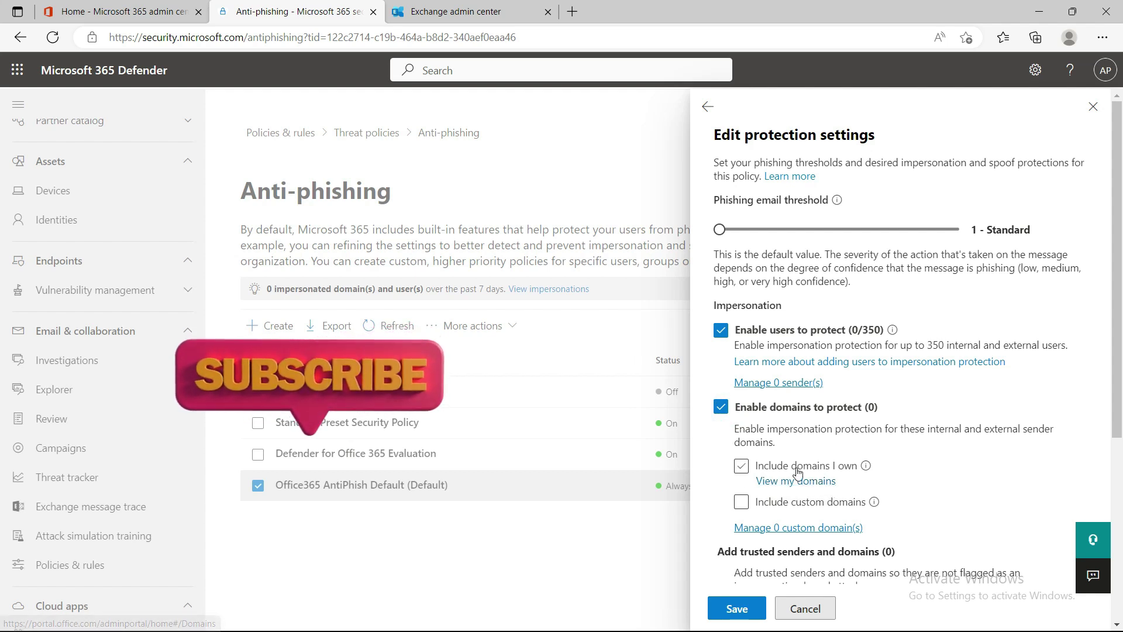
{"action": "left_click", "coordinate": [741, 465]}
{"action": "left_click", "coordinate": [775, 389]}
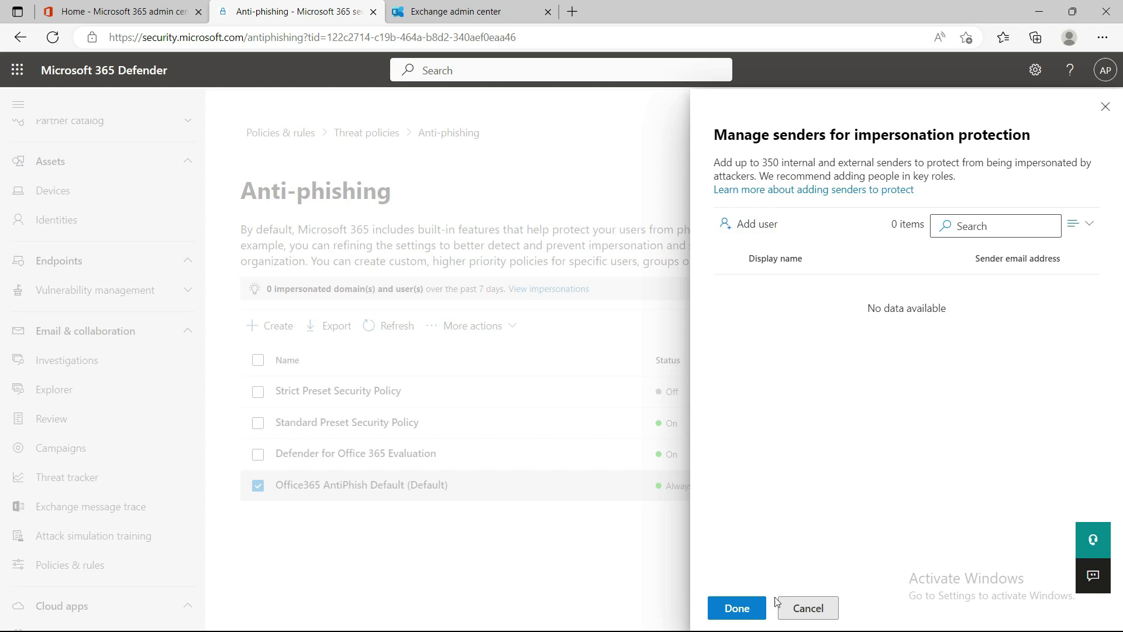
{"action": "left_click", "coordinate": [817, 611]}
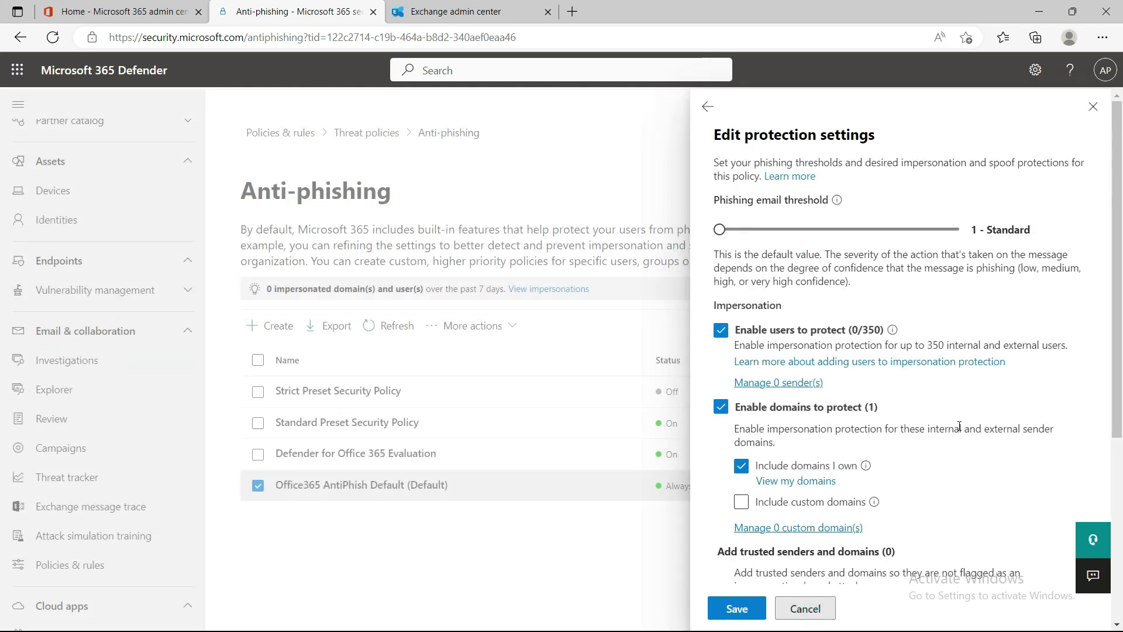
- Enable intelligence for impersonation protection, save the protection settings and review the policy's summary
{"action": "scroll", "coordinate": [822, 398], "scroll_direction": "down", "scroll_amount": 2}
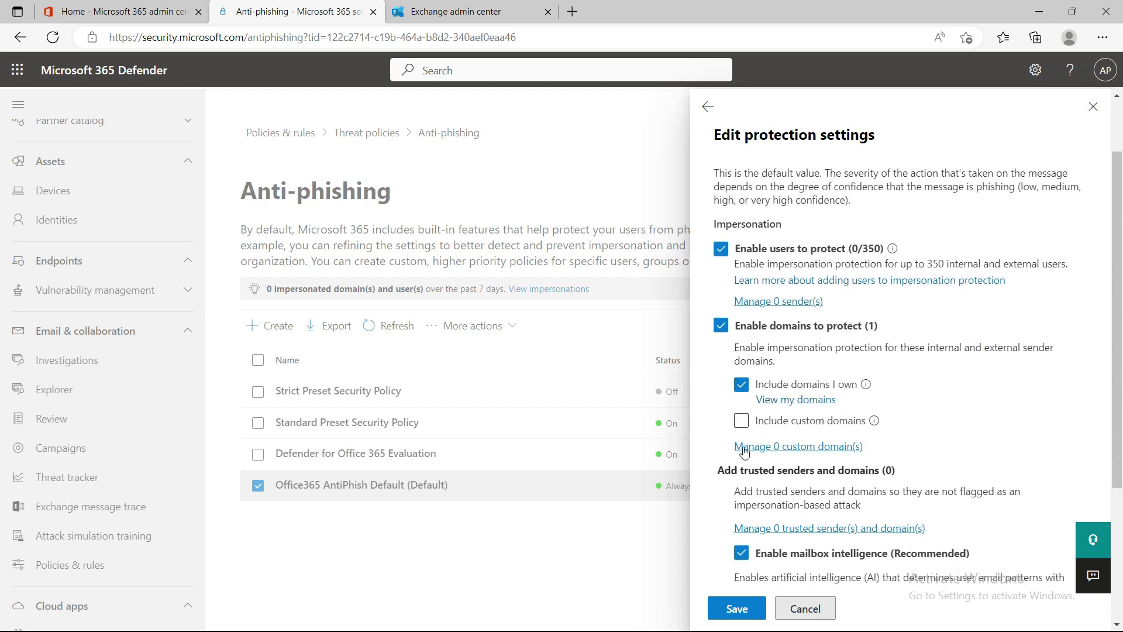
{"action": "scroll", "coordinate": [747, 405], "scroll_direction": "down", "scroll_amount": 2}
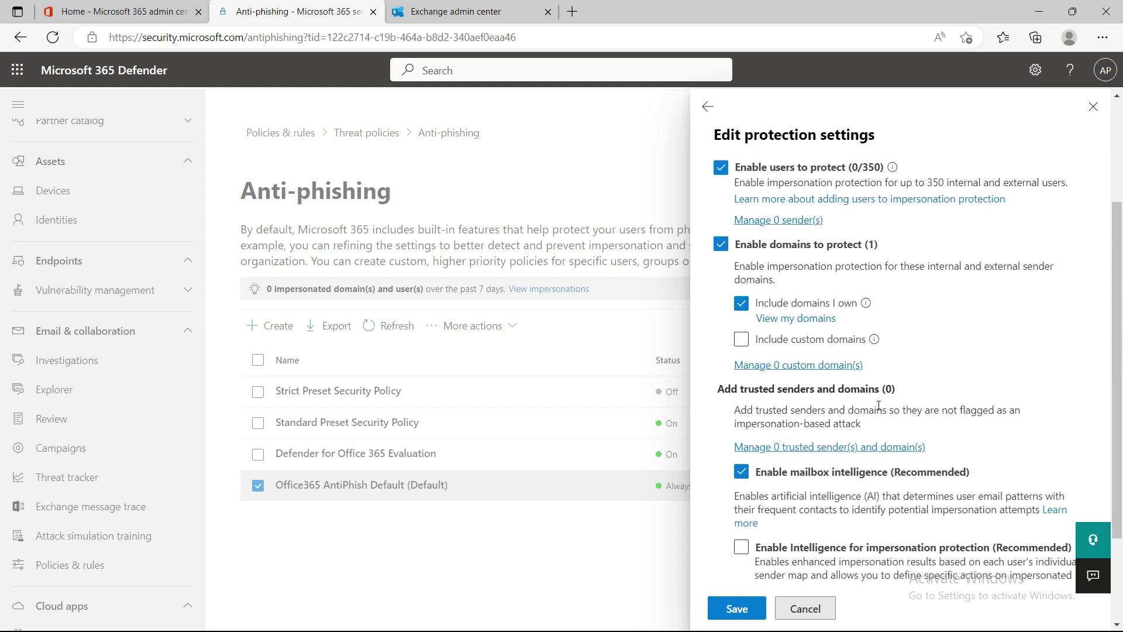
{"action": "scroll", "coordinate": [920, 401], "scroll_direction": "down", "scroll_amount": 2}
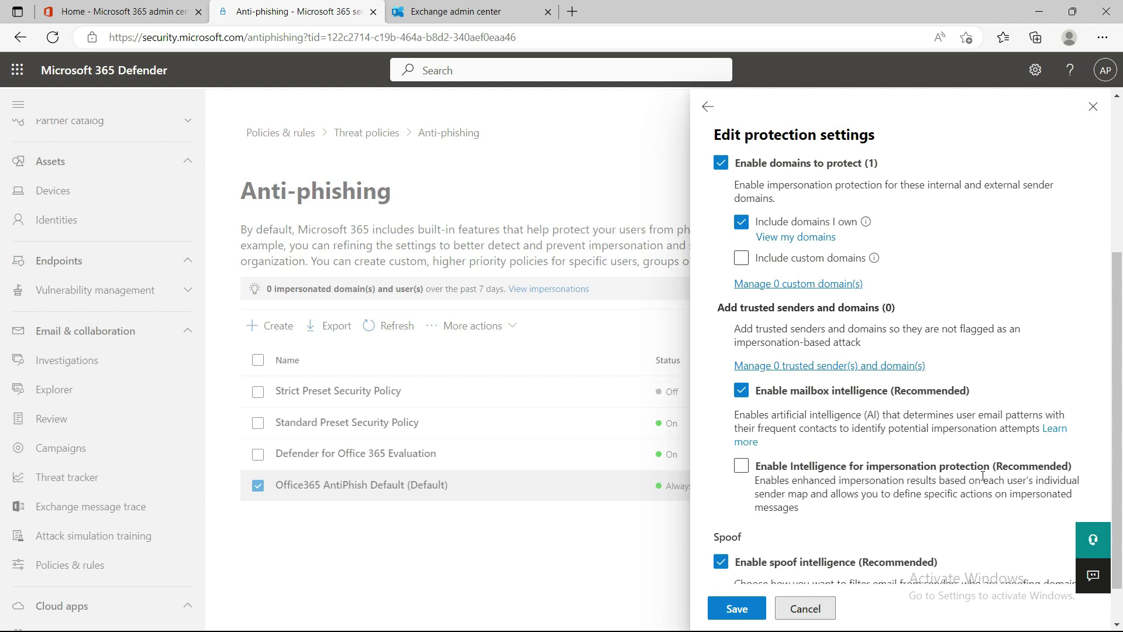
{"action": "left_click", "coordinate": [741, 465]}
{"action": "scroll", "coordinate": [896, 471], "scroll_direction": "down", "scroll_amount": 1}
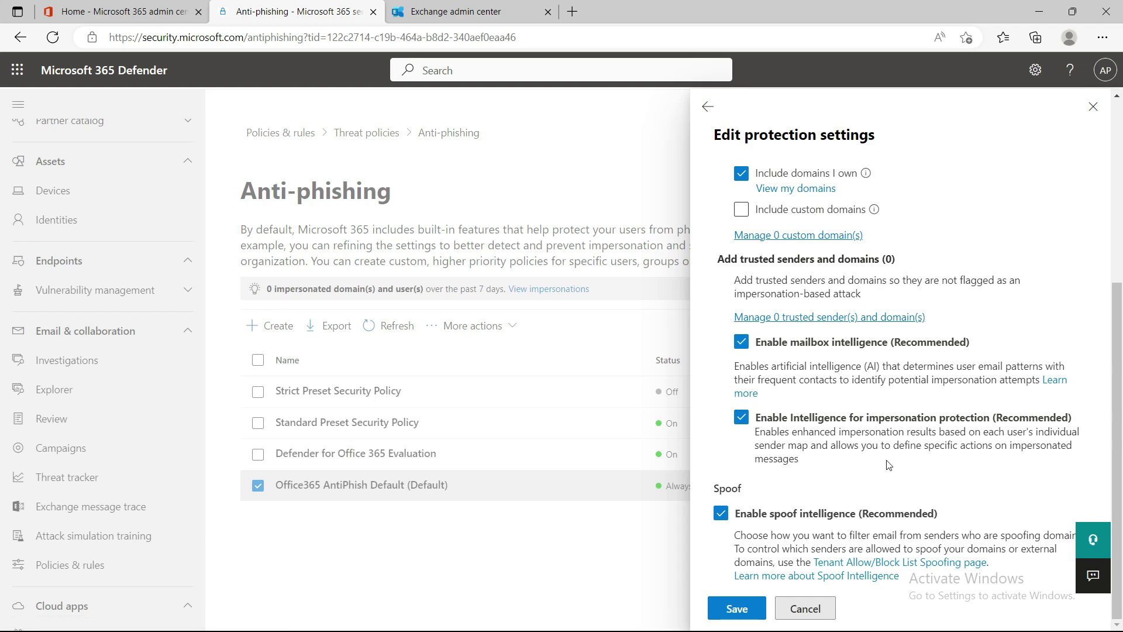
{"action": "scroll", "coordinate": [835, 487], "scroll_direction": "up", "scroll_amount": 5}
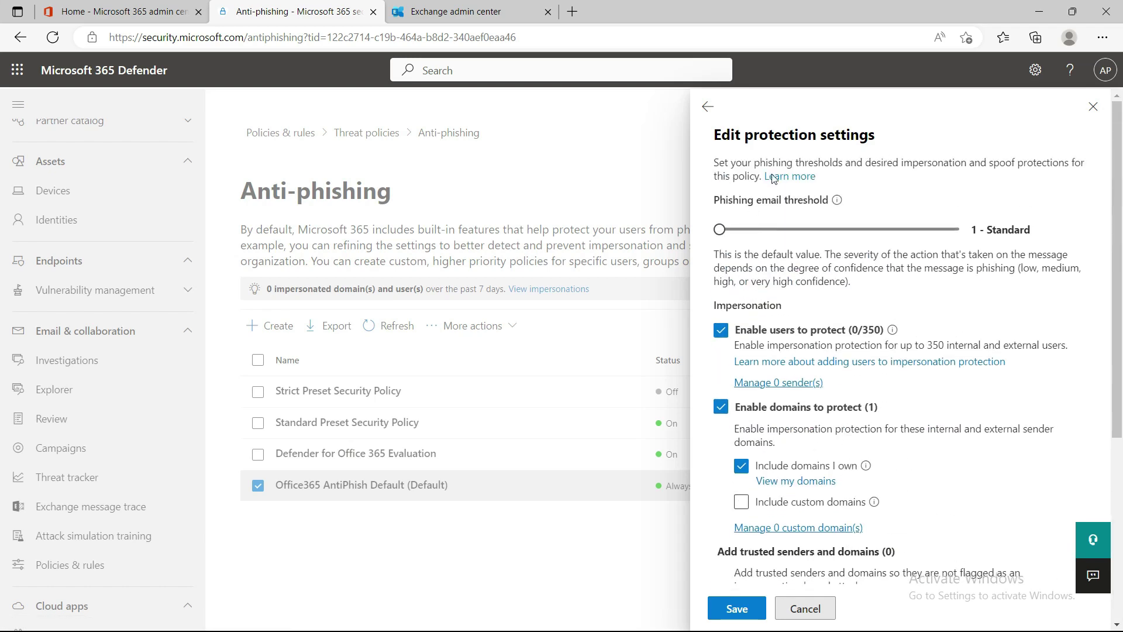
{"action": "left_click", "coordinate": [733, 607]}
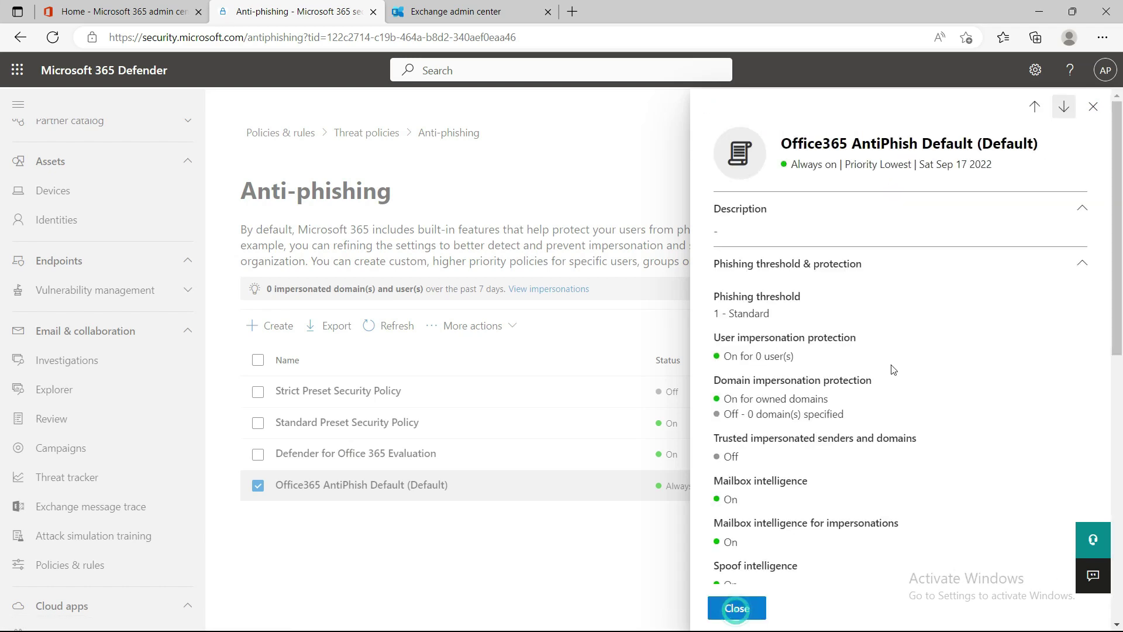
{"action": "scroll", "coordinate": [865, 468], "scroll_direction": "down", "scroll_amount": 4}
{"action": "scroll", "coordinate": [819, 415], "scroll_direction": "up", "scroll_amount": 3}
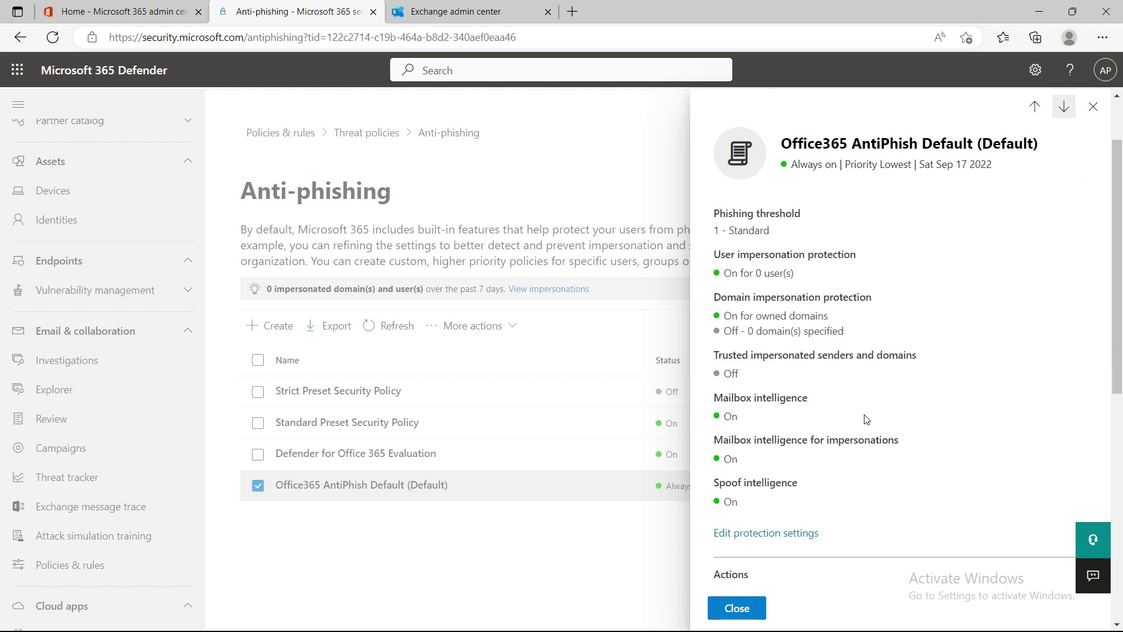
- Open the actions of the Office365 AntiPhish Default policy for editing
{"action": "scroll", "coordinate": [781, 493], "scroll_direction": "down", "scroll_amount": 6}
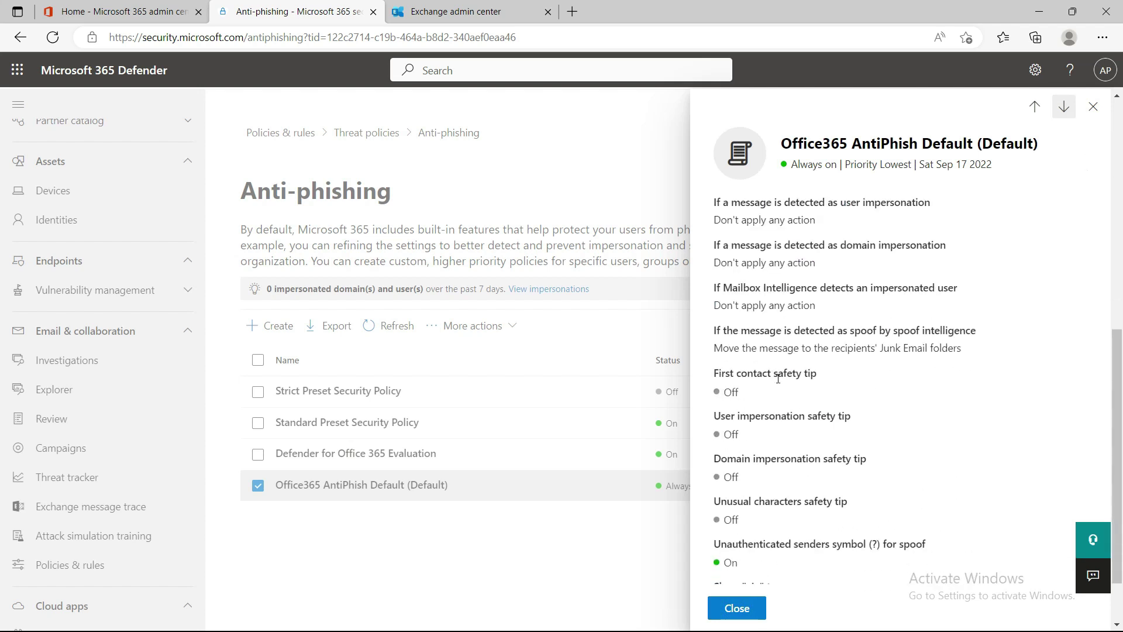
{"action": "scroll", "coordinate": [784, 427], "scroll_direction": "down", "scroll_amount": 2}
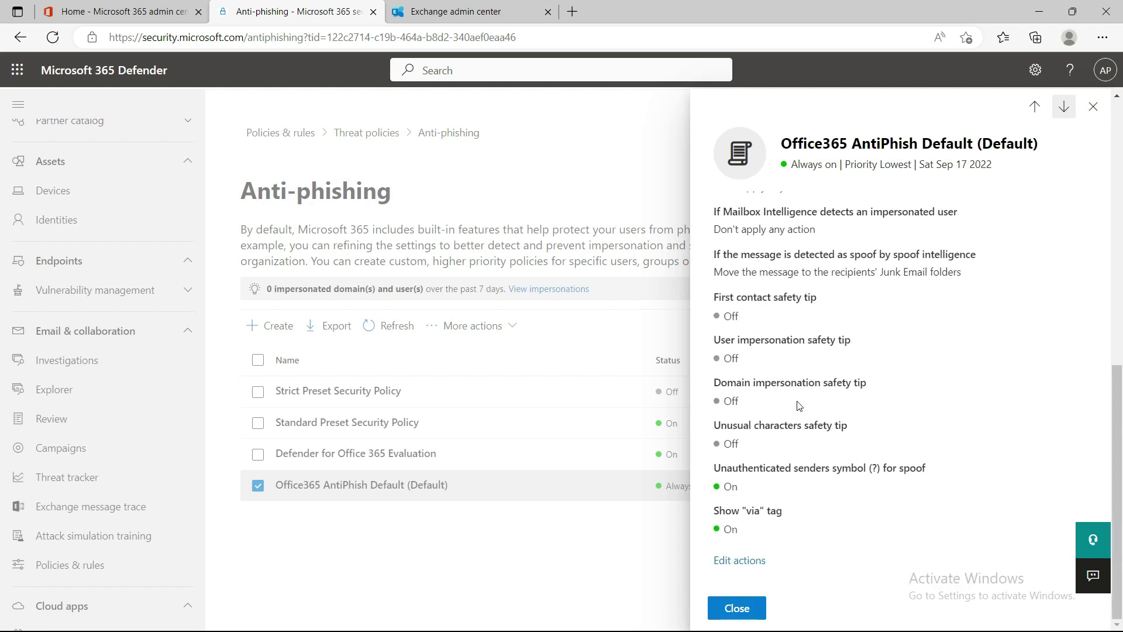
{"action": "left_click", "coordinate": [735, 560]}
{"action": "scroll", "coordinate": [829, 489], "scroll_direction": "up", "scroll_amount": 2}
{"action": "scroll", "coordinate": [828, 489], "scroll_direction": "up", "scroll_amount": 1}
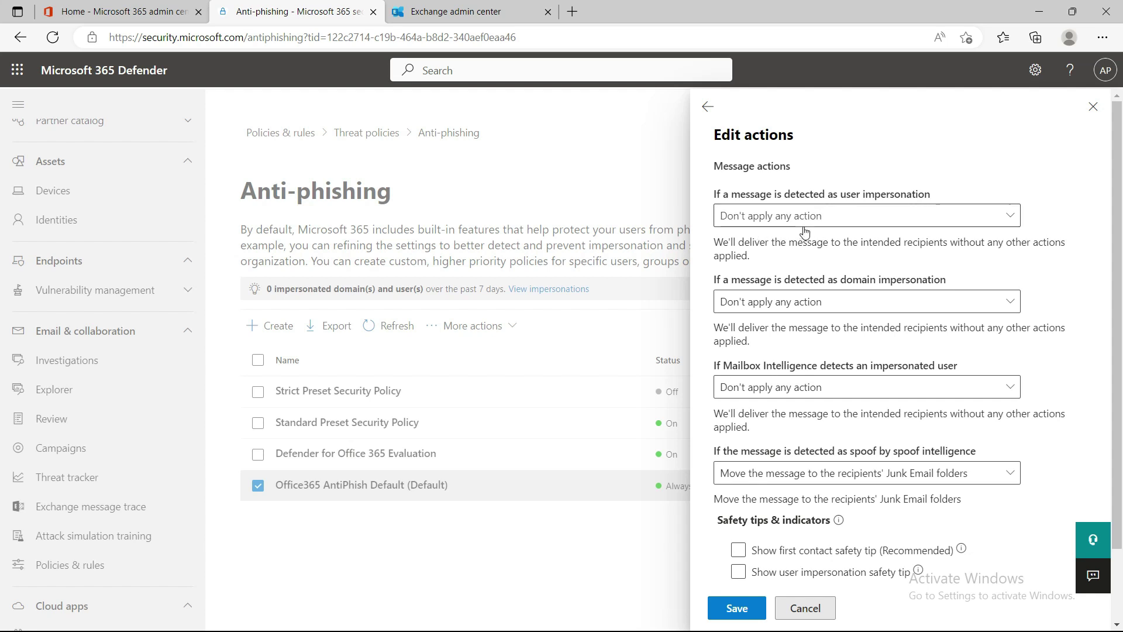
- Examine the available message actions for user impersonation and domain impersonation without choosing a different one
{"action": "left_click", "coordinate": [850, 218]}
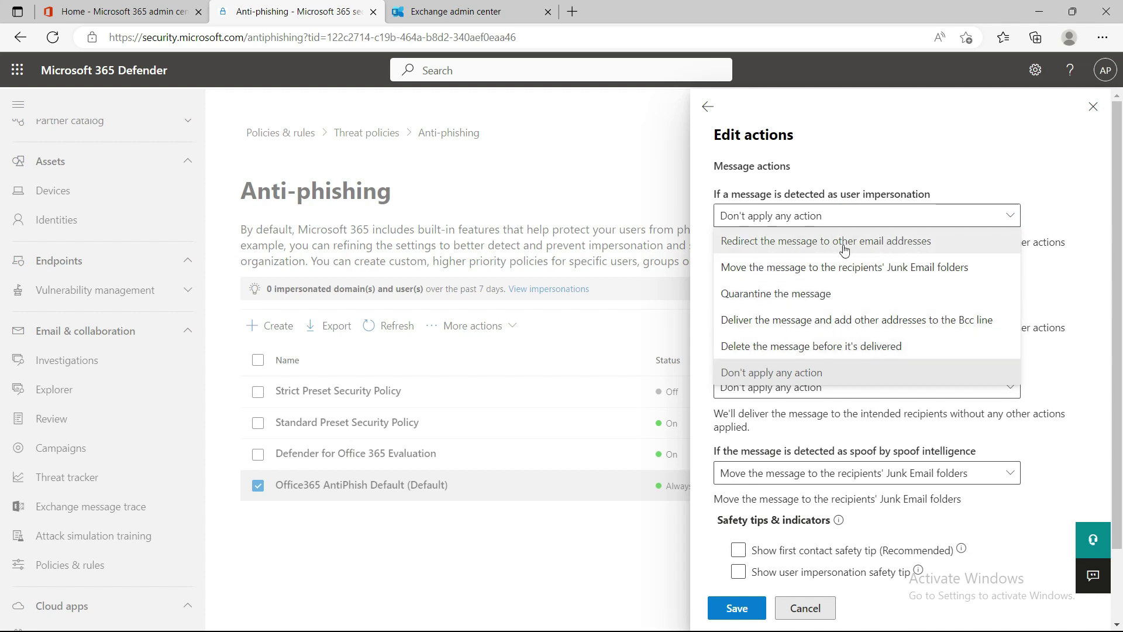
{"action": "left_click", "coordinate": [870, 172]}
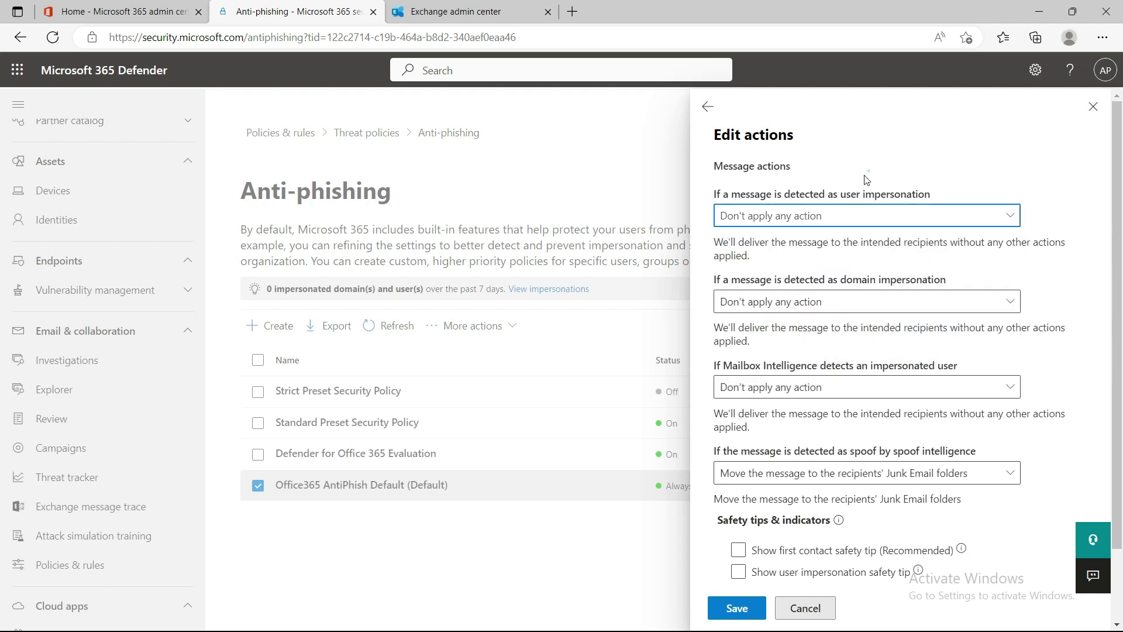
{"action": "left_click", "coordinate": [805, 302]}
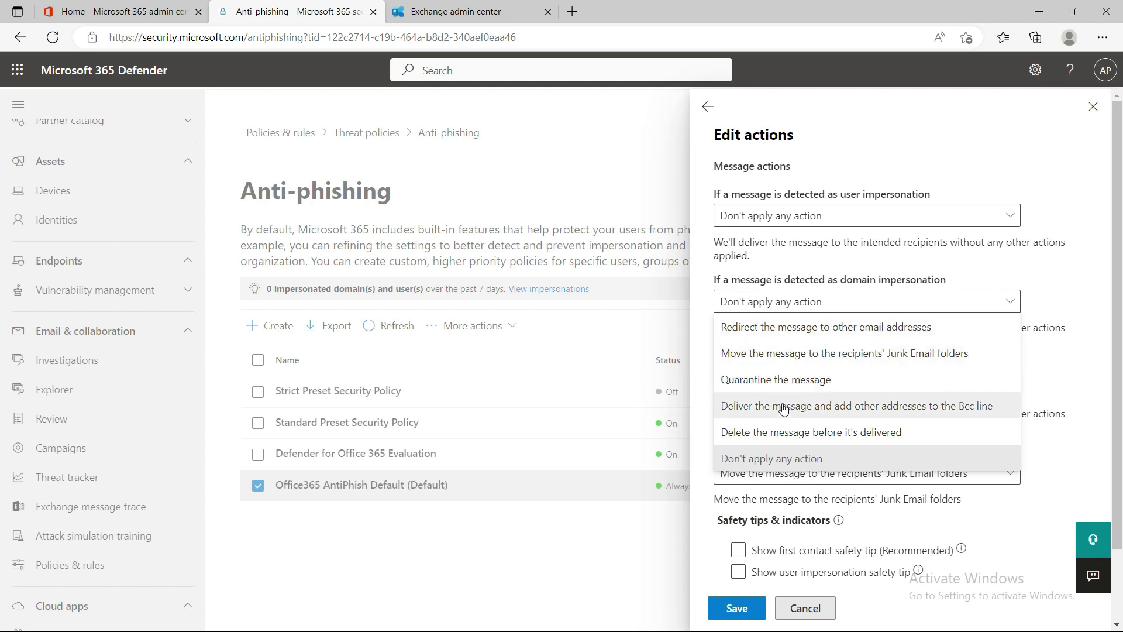
{"action": "left_click", "coordinate": [797, 260]}
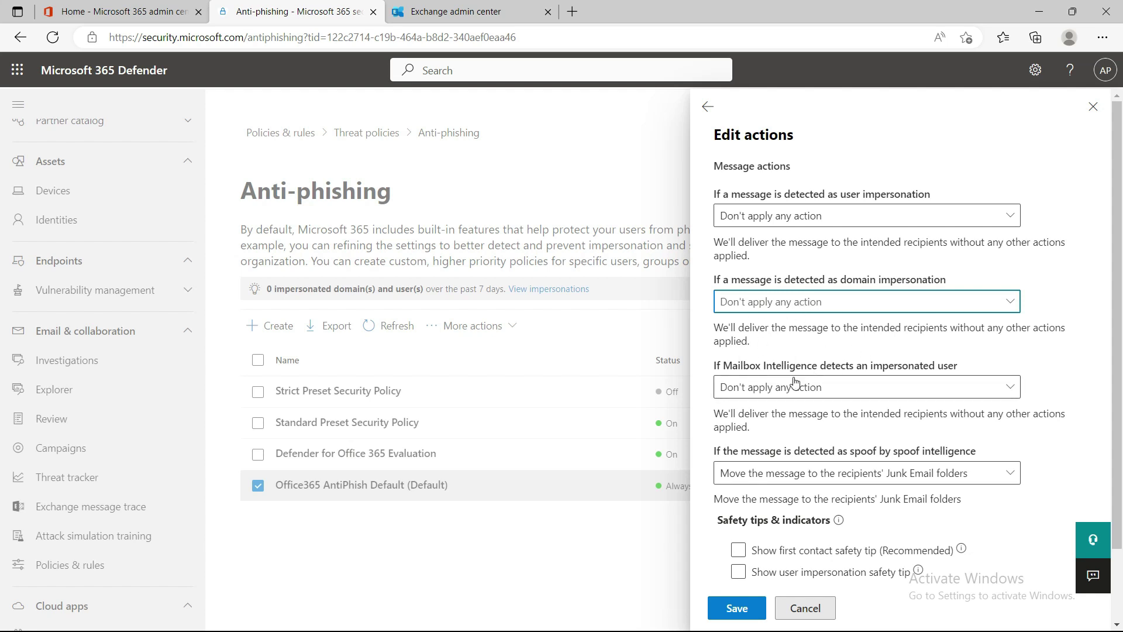
- Enable the first contact safety tip, save the actions and close the policy details
{"action": "scroll", "coordinate": [813, 480], "scroll_direction": "down", "scroll_amount": 2}
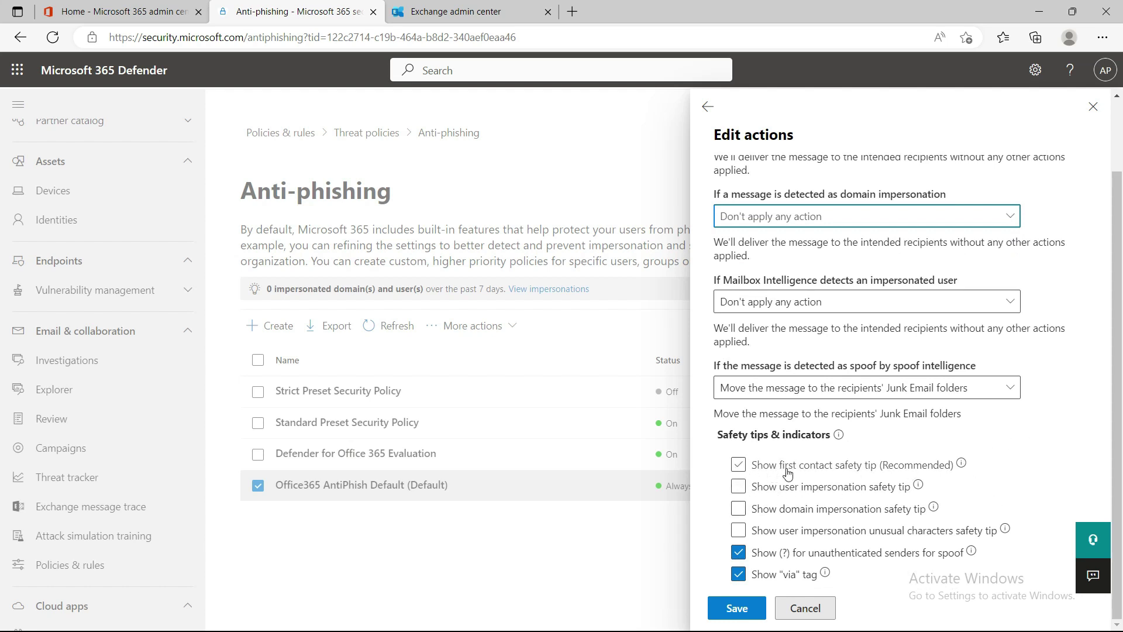
{"action": "left_click", "coordinate": [738, 464]}
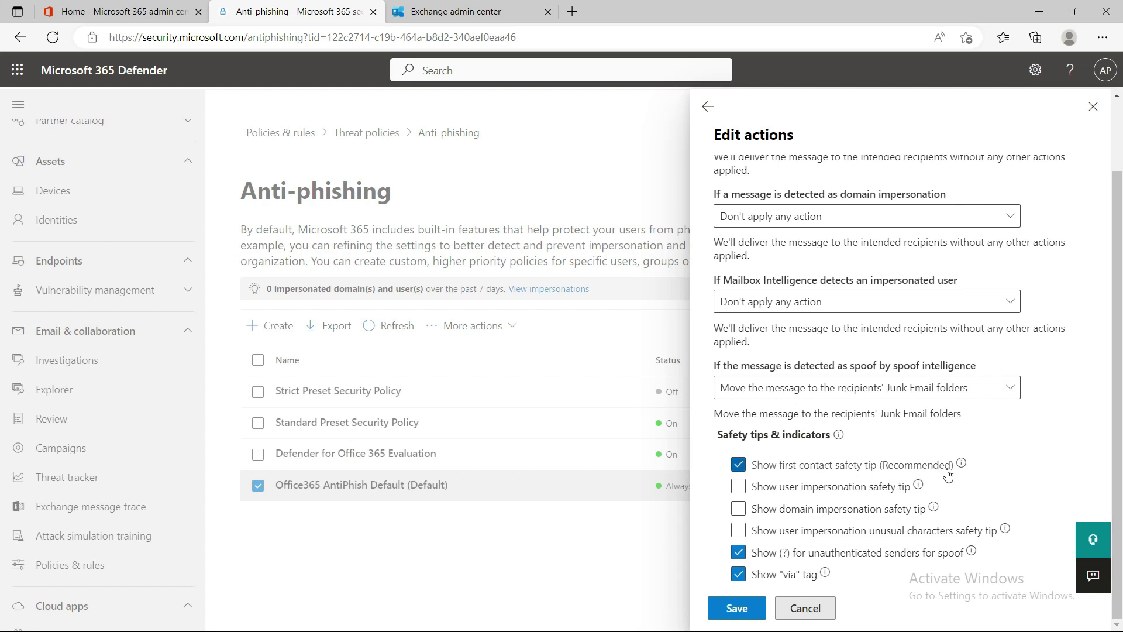
{"action": "mouse_move", "coordinate": [964, 469]}
{"action": "left_click", "coordinate": [736, 608]}
{"action": "scroll", "coordinate": [929, 422], "scroll_direction": "down", "scroll_amount": 9}
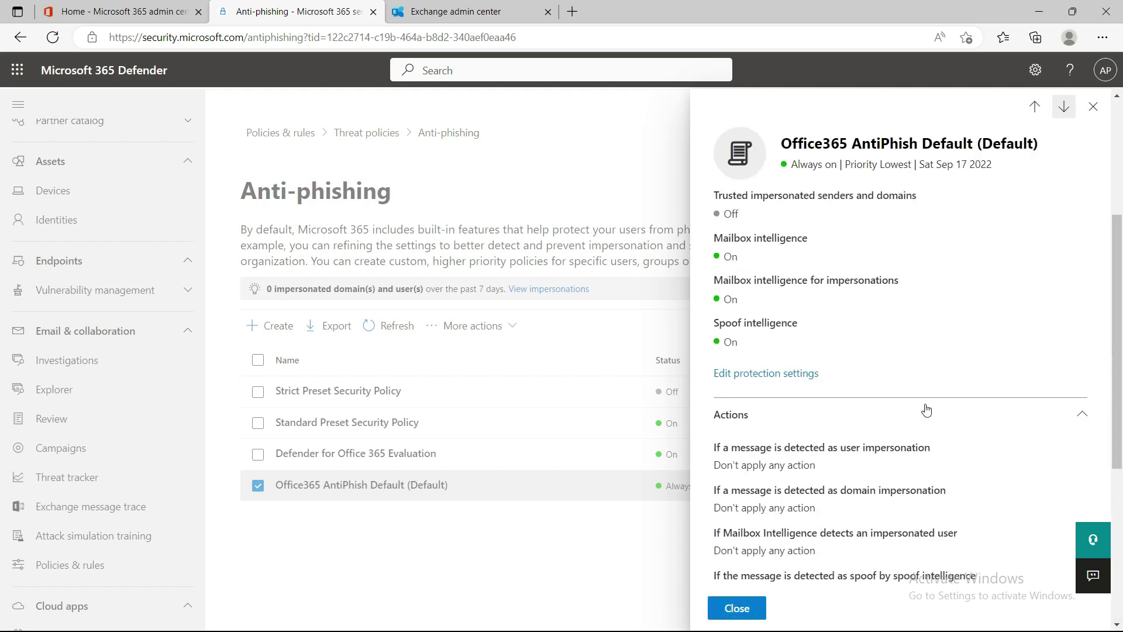
{"action": "left_click", "coordinate": [735, 608]}
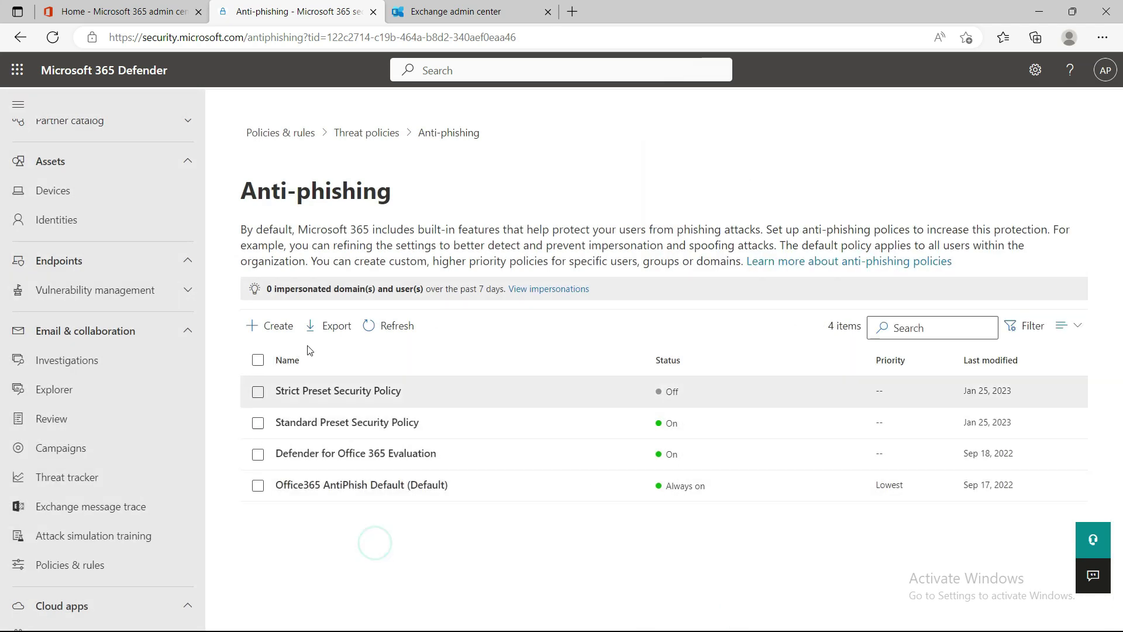
- Go to the anti-spam threat policies and review the details of the Anti-spam inbound policy (Default)
{"action": "left_click", "coordinate": [373, 133]}
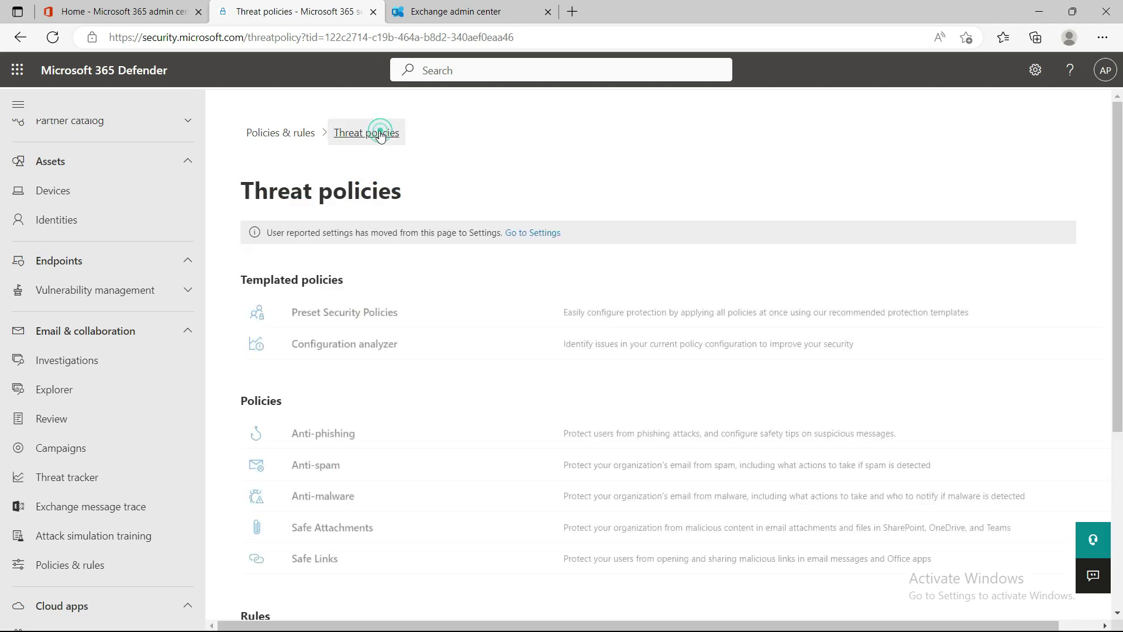
{"action": "left_click", "coordinate": [320, 467]}
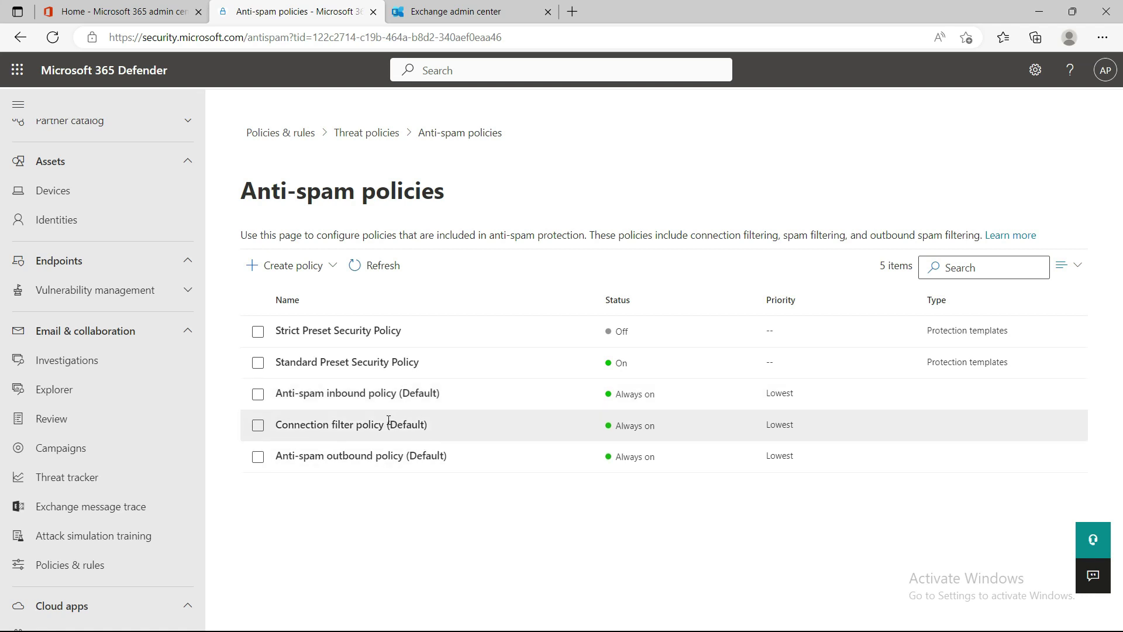
{"action": "left_click", "coordinate": [362, 392]}
{"action": "scroll", "coordinate": [852, 430], "scroll_direction": "down", "scroll_amount": 12}
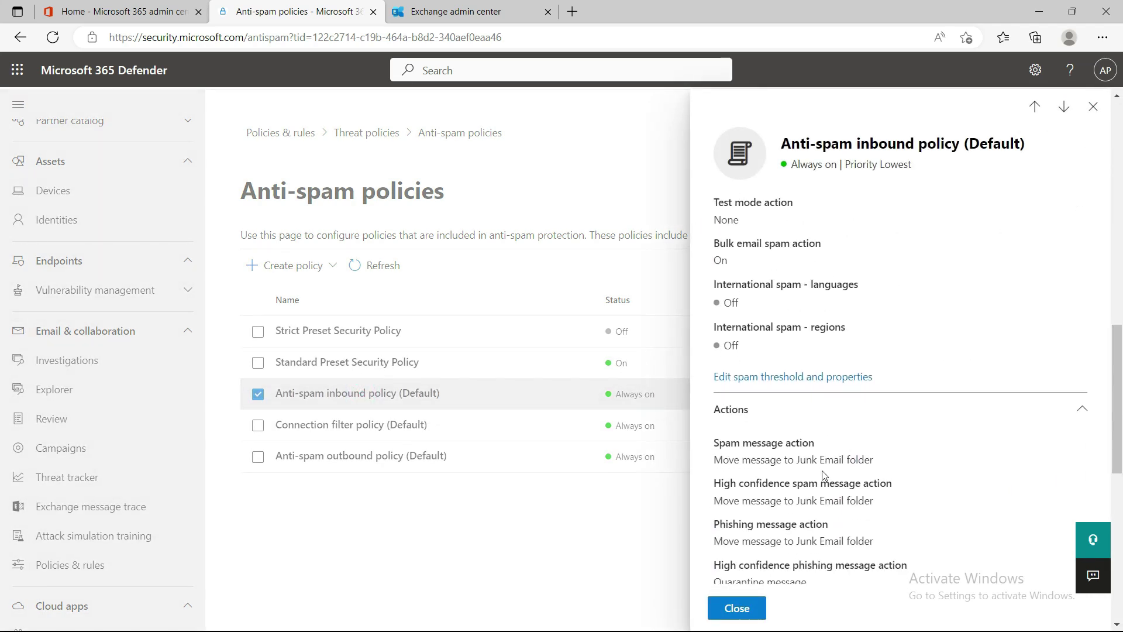
{"action": "scroll", "coordinate": [852, 480], "scroll_direction": "down", "scroll_amount": 3}
{"action": "scroll", "coordinate": [874, 450], "scroll_direction": "up", "scroll_amount": 3}
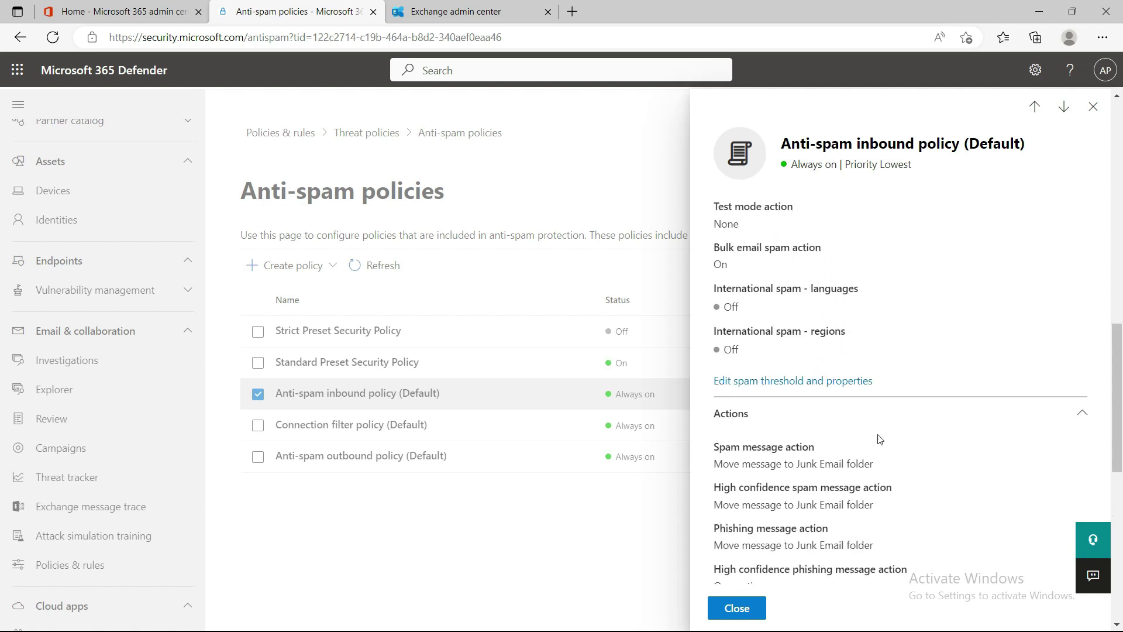
- Examine the inbound policy's spam threshold and properties, from the spam score options to test mode, and leave without saving
{"action": "left_click", "coordinate": [773, 383]}
{"action": "scroll", "coordinate": [987, 402], "scroll_direction": "up", "scroll_amount": 2}
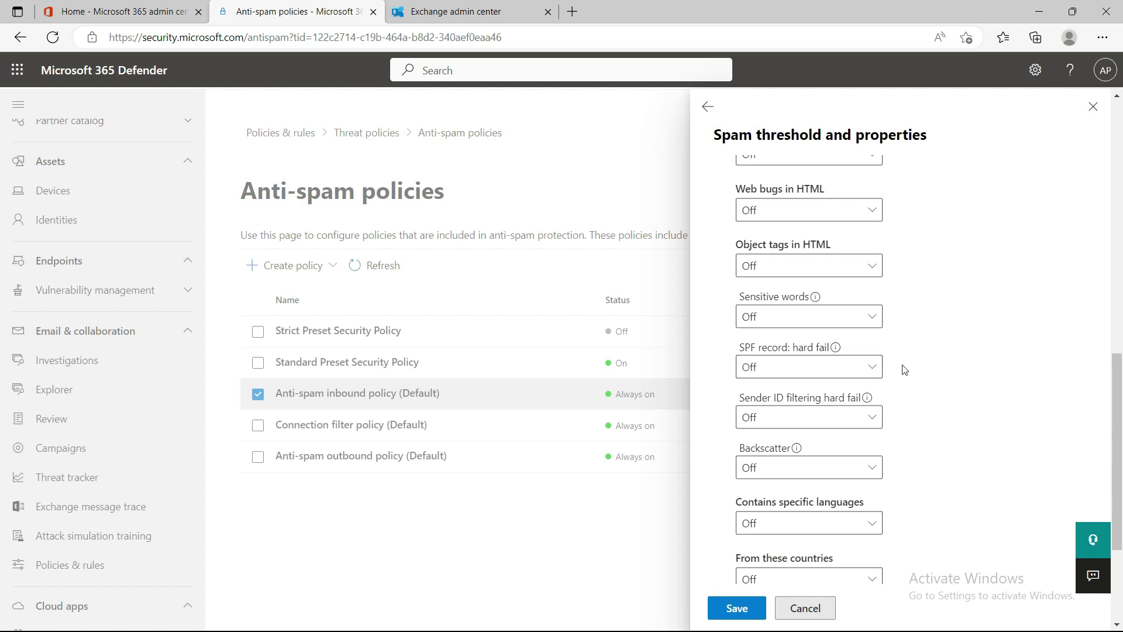
{"action": "scroll", "coordinate": [904, 369], "scroll_direction": "up", "scroll_amount": 10}
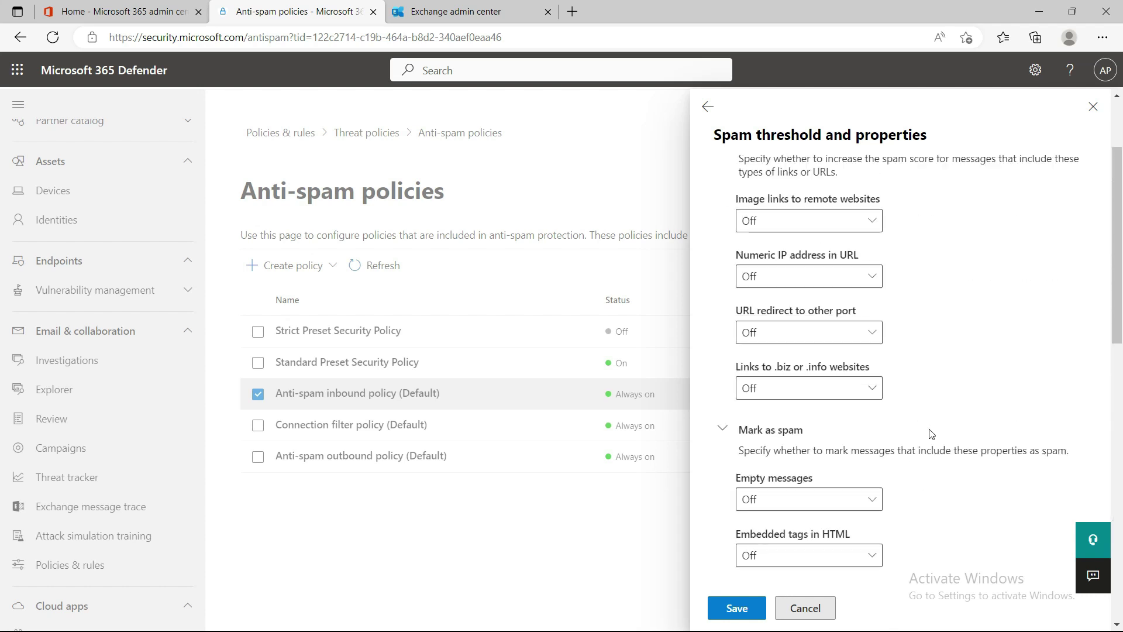
{"action": "scroll", "coordinate": [913, 463], "scroll_direction": "up", "scroll_amount": 1}
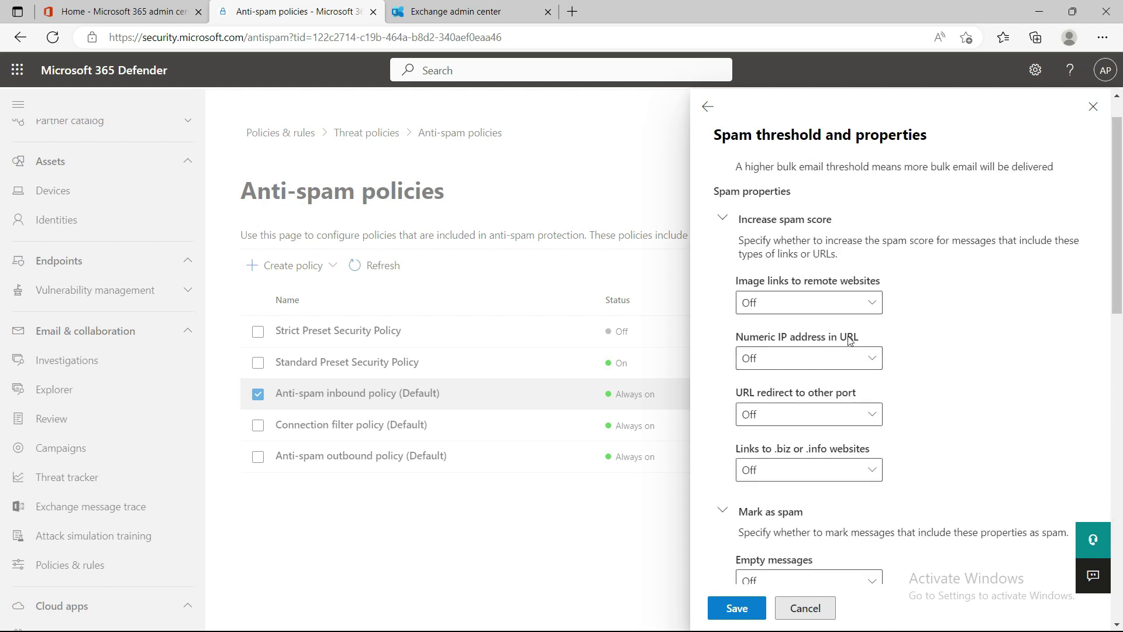
{"action": "scroll", "coordinate": [920, 351], "scroll_direction": "down", "scroll_amount": 8}
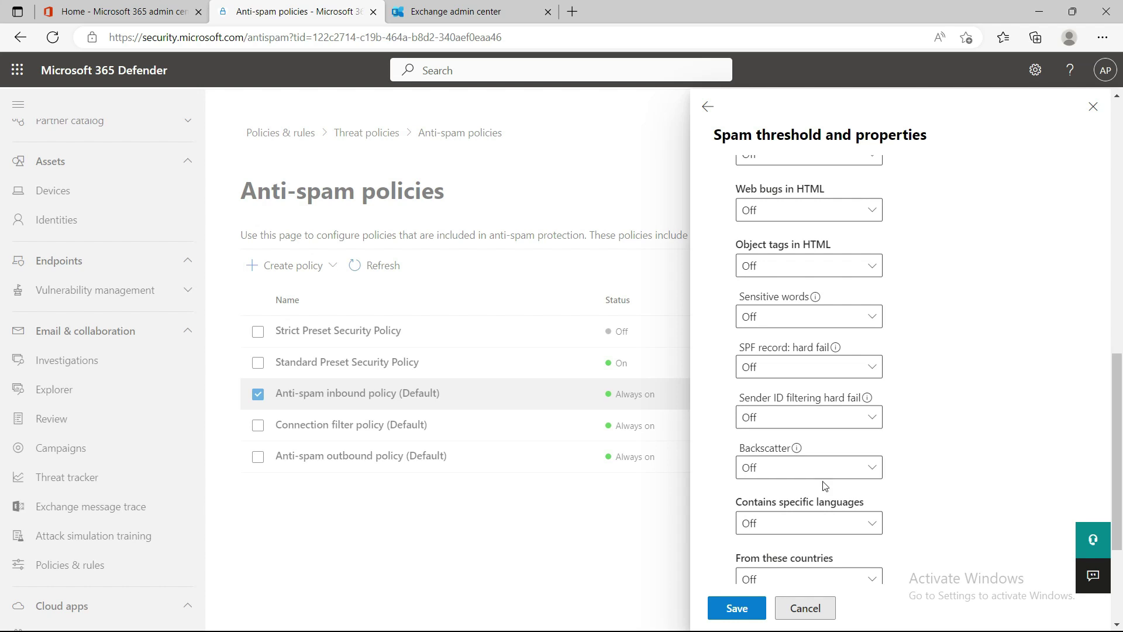
{"action": "scroll", "coordinate": [877, 477], "scroll_direction": "down", "scroll_amount": 3}
{"action": "scroll", "coordinate": [895, 386], "scroll_direction": "up", "scroll_amount": 4}
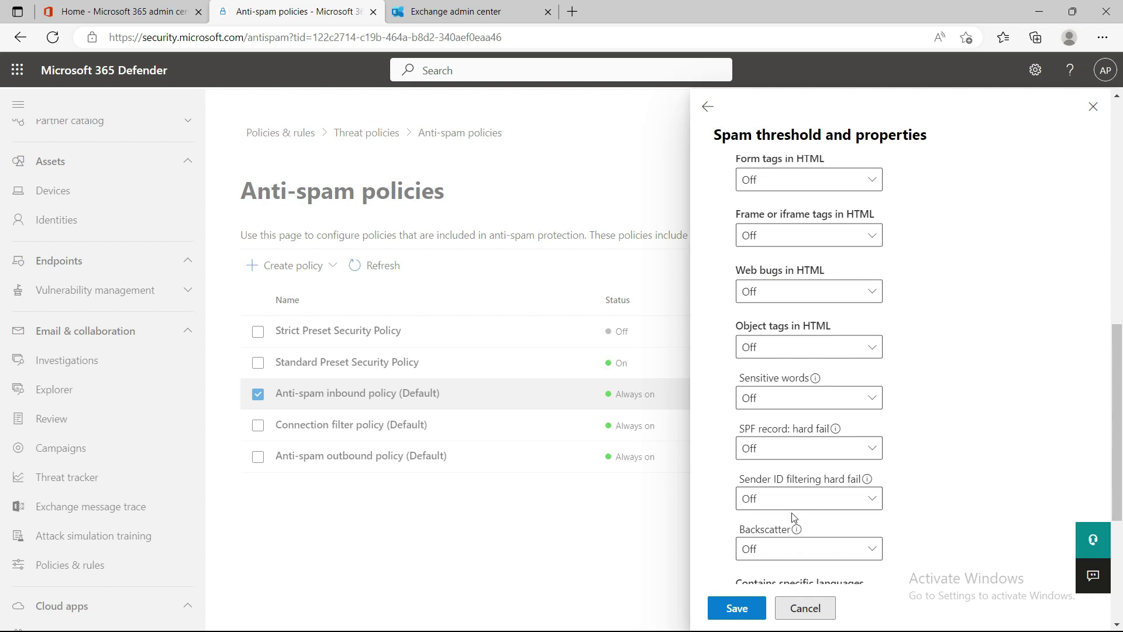
{"action": "scroll", "coordinate": [942, 432], "scroll_direction": "up", "scroll_amount": 3}
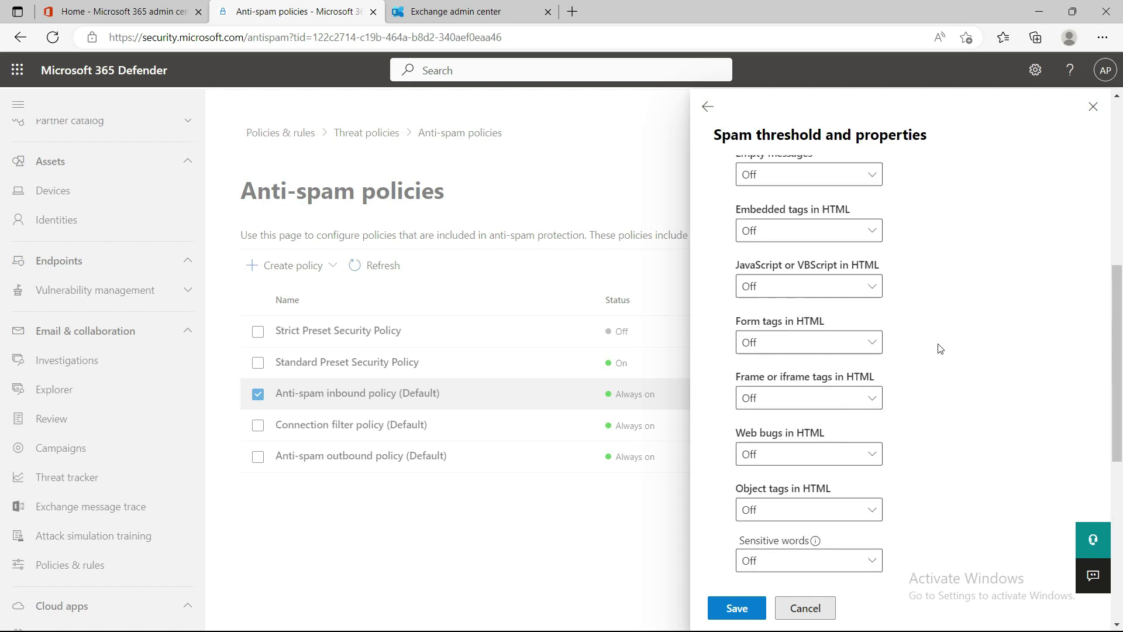
{"action": "scroll", "coordinate": [940, 349], "scroll_direction": "down", "scroll_amount": 5}
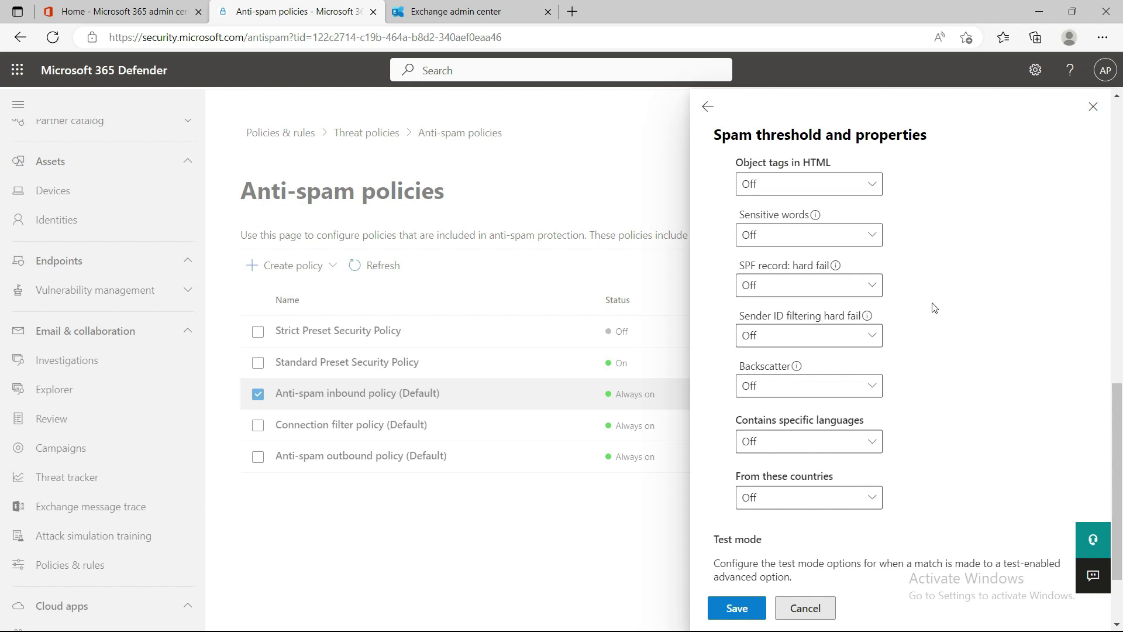
{"action": "scroll", "coordinate": [936, 316], "scroll_direction": "down", "scroll_amount": 2}
{"action": "scroll", "coordinate": [898, 316], "scroll_direction": "up", "scroll_amount": 3}
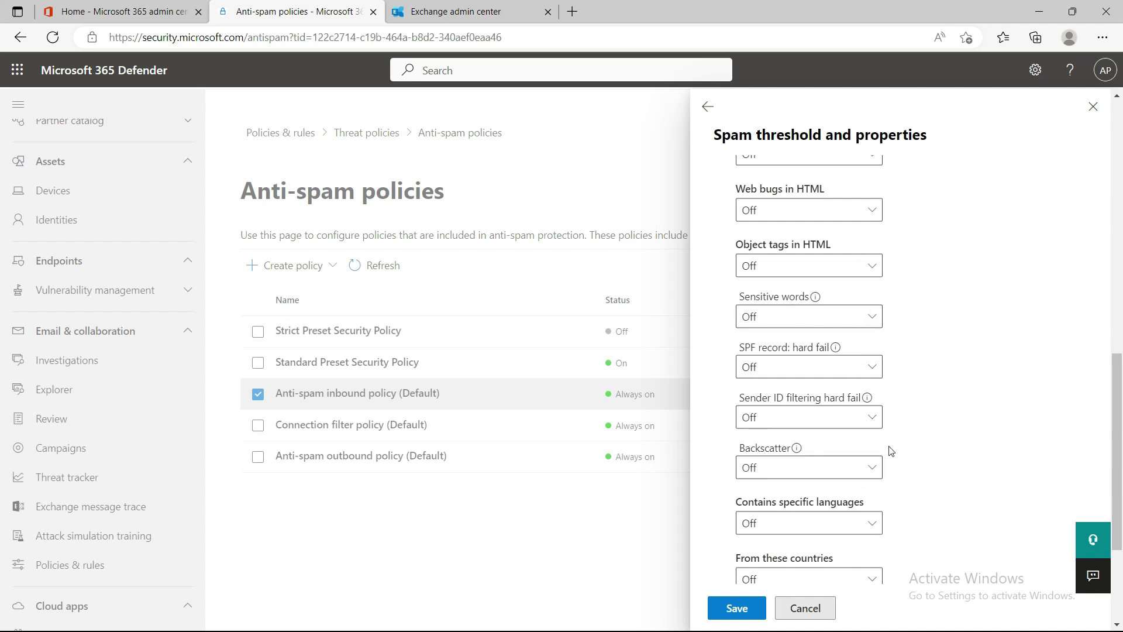
{"action": "mouse_move", "coordinate": [795, 449]}
{"action": "scroll", "coordinate": [915, 402], "scroll_direction": "up", "scroll_amount": 1}
{"action": "scroll", "coordinate": [918, 415], "scroll_direction": "down", "scroll_amount": 4}
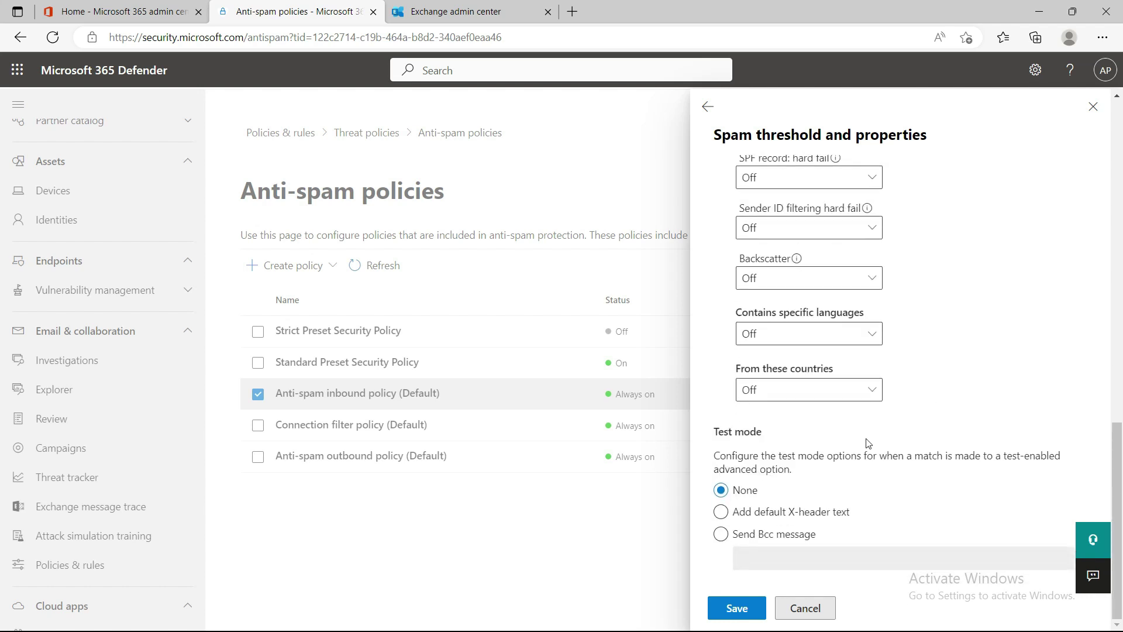
{"action": "left_click", "coordinate": [805, 608]}
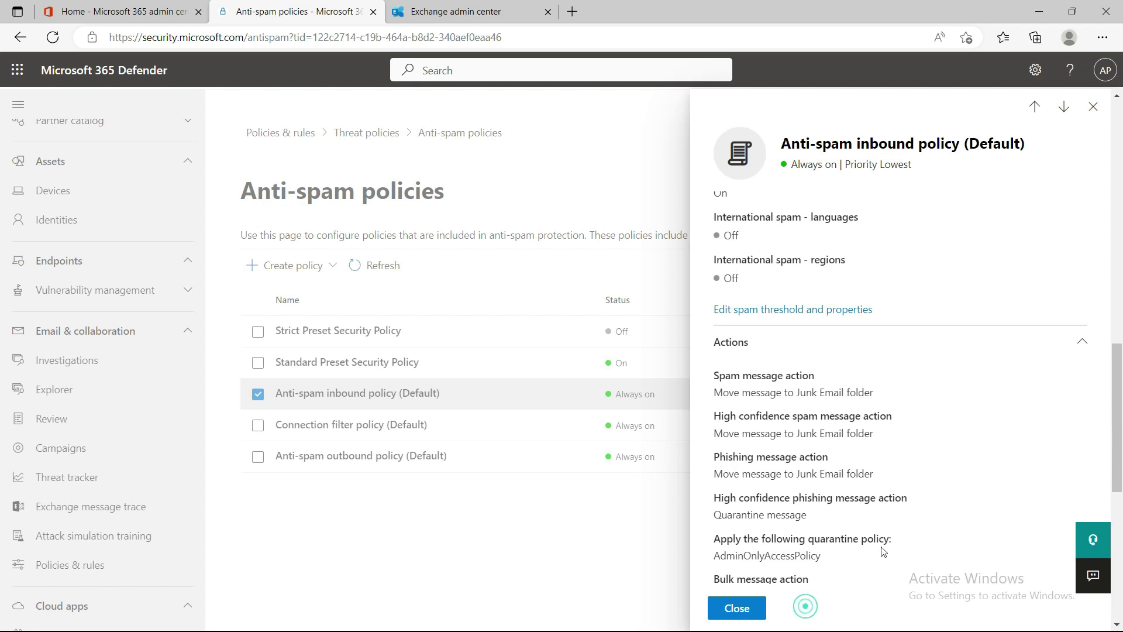
- View the inbound policy's allowed and blocked senders and domains, including the blocked senders list, and close the policy without changes
{"action": "scroll", "coordinate": [858, 519], "scroll_direction": "down", "scroll_amount": 8}
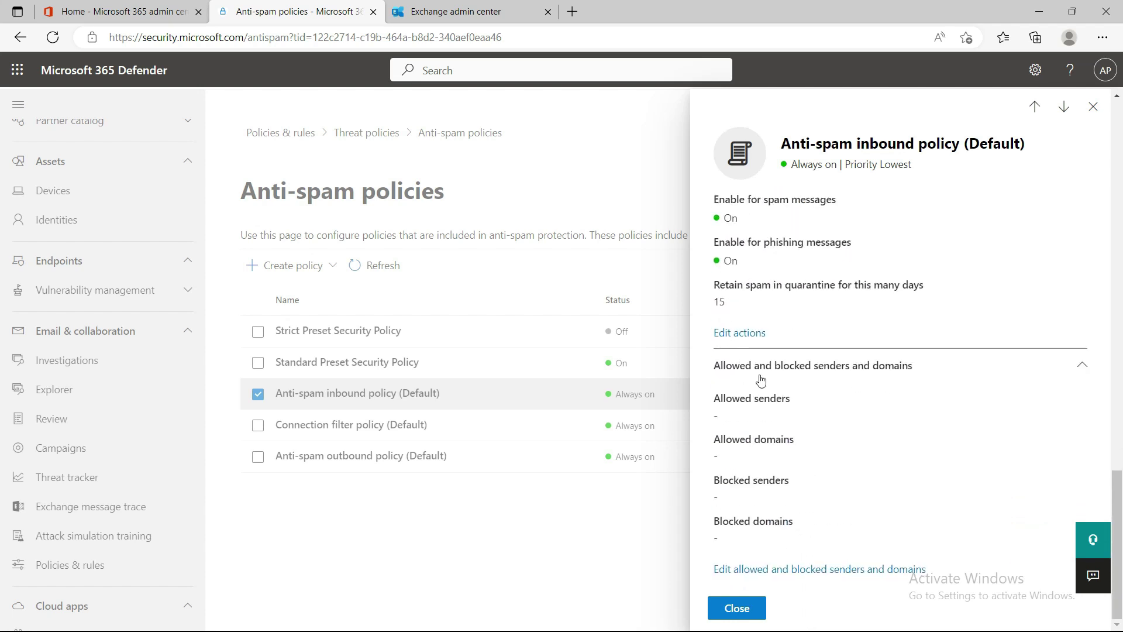
{"action": "left_click", "coordinate": [776, 574]}
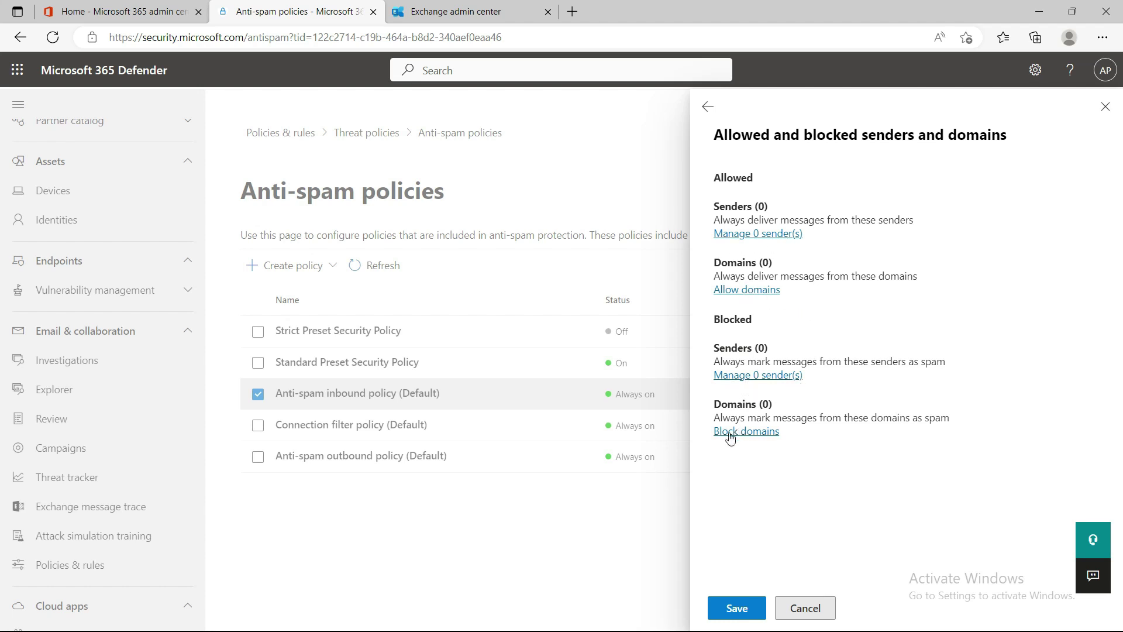
{"action": "left_click", "coordinate": [762, 375]}
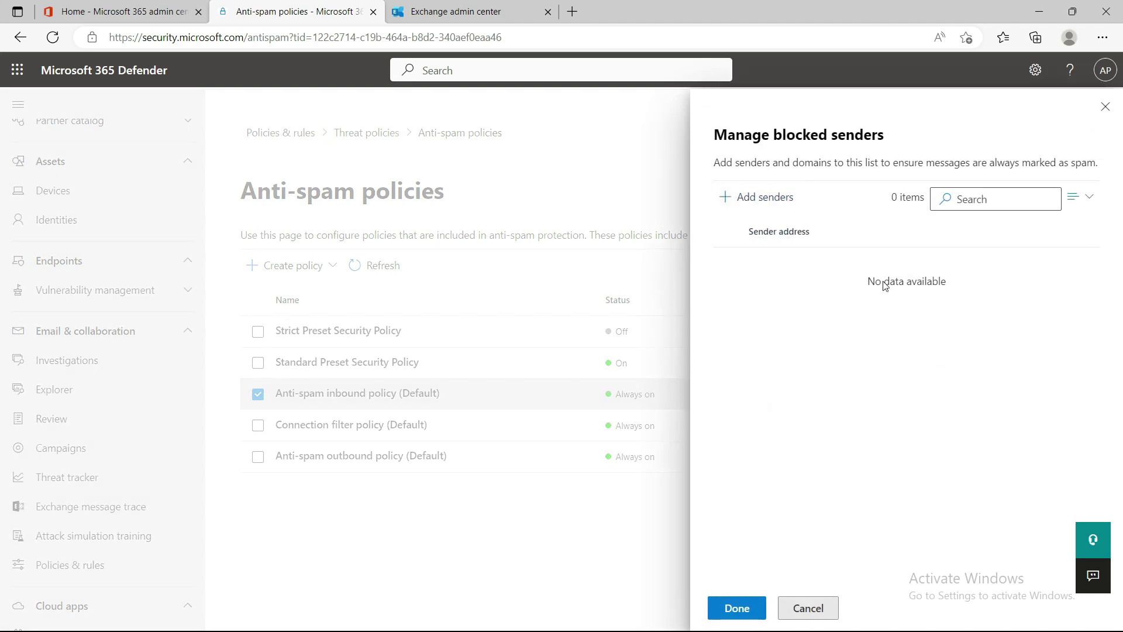
{"action": "left_click", "coordinate": [817, 612]}
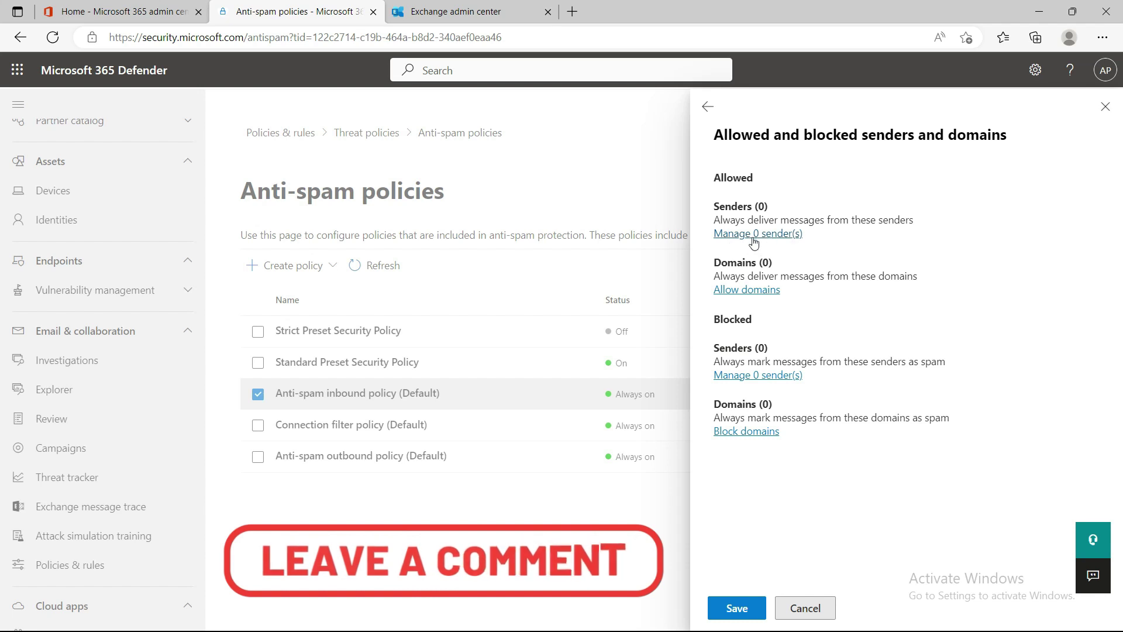
{"action": "left_click", "coordinate": [796, 608]}
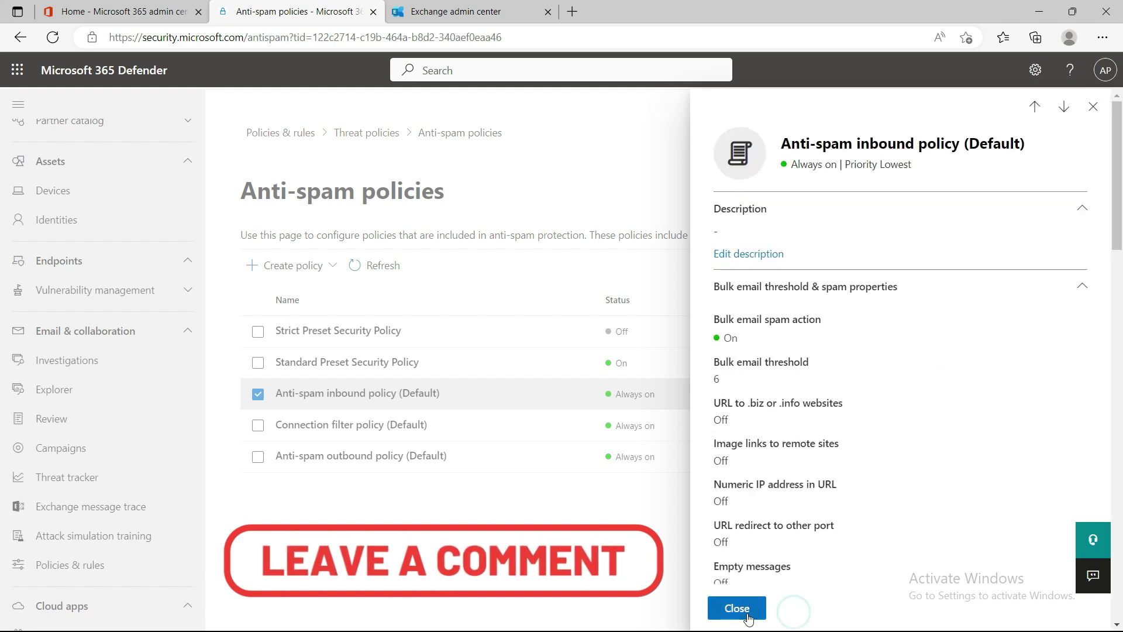
{"action": "left_click", "coordinate": [1093, 105]}
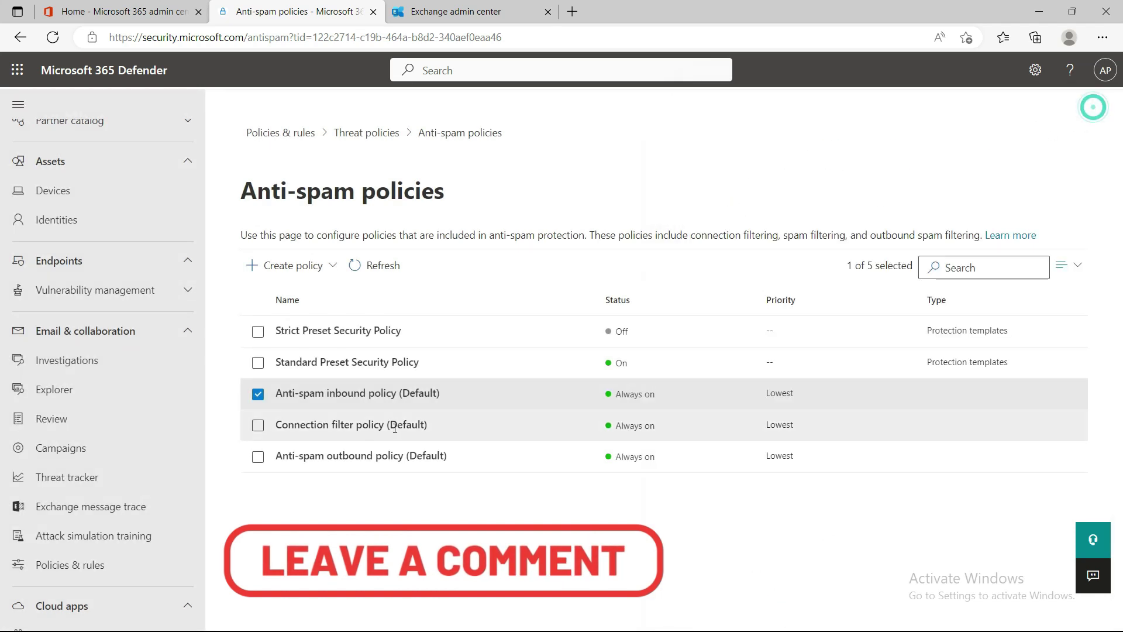
- View the connection filtering details of the Connection filter policy (Default) and close them
{"action": "left_click", "coordinate": [350, 425]}
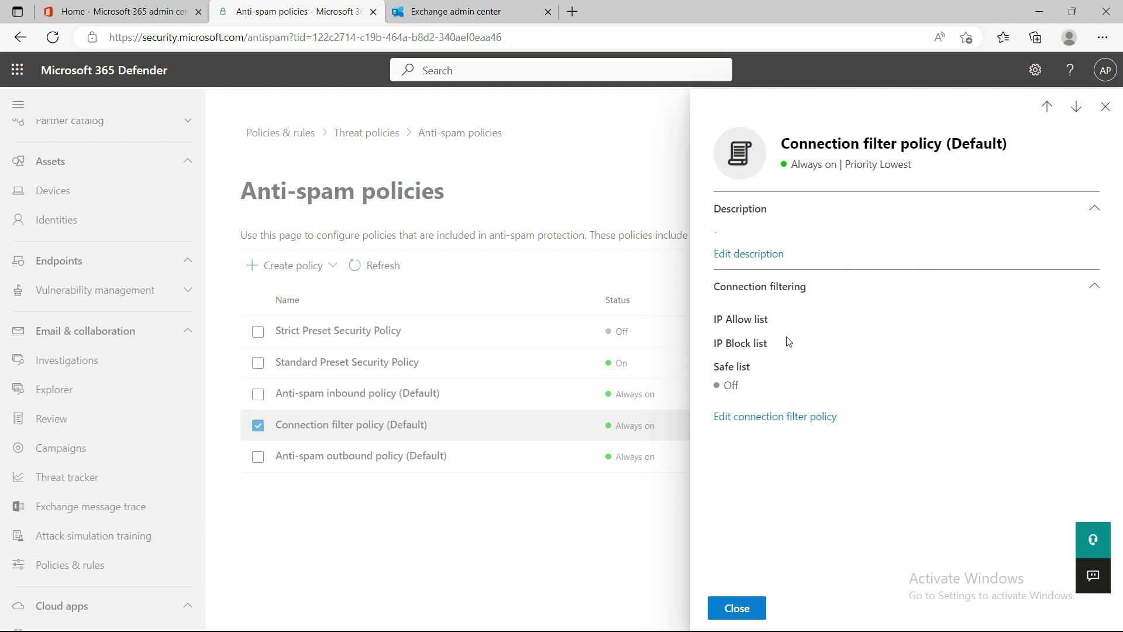
{"action": "left_click", "coordinate": [1105, 106]}
- Review the Anti-spam outbound policy (Default) and open its protection settings for editing
{"action": "left_click", "coordinate": [360, 457]}
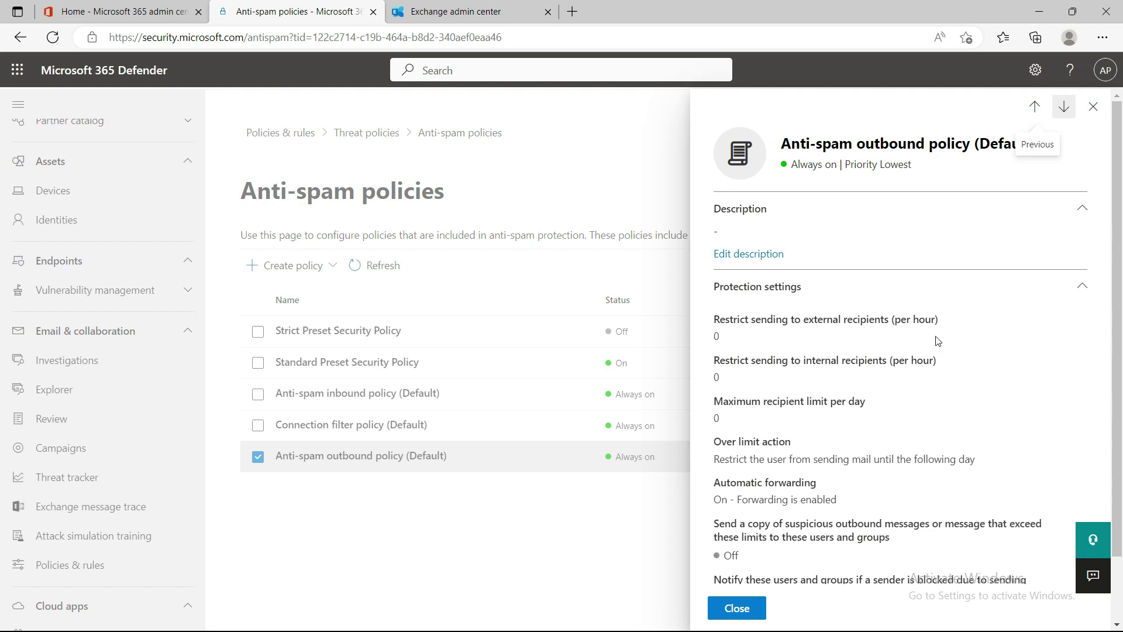
{"action": "scroll", "coordinate": [923, 372], "scroll_direction": "down", "scroll_amount": 2}
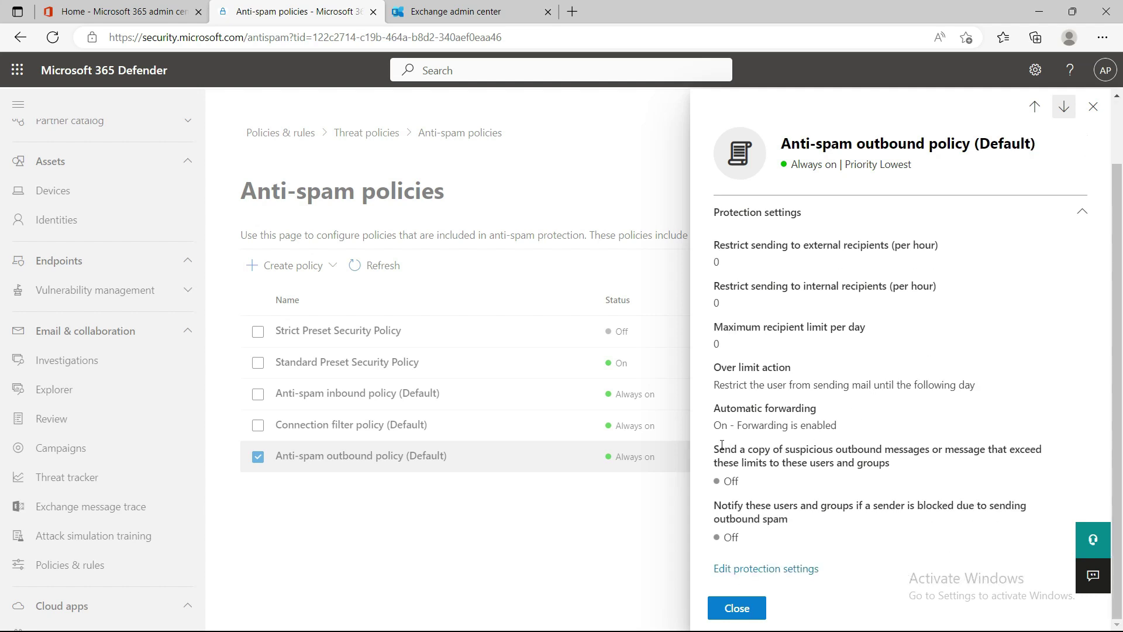
{"action": "left_click", "coordinate": [763, 569]}
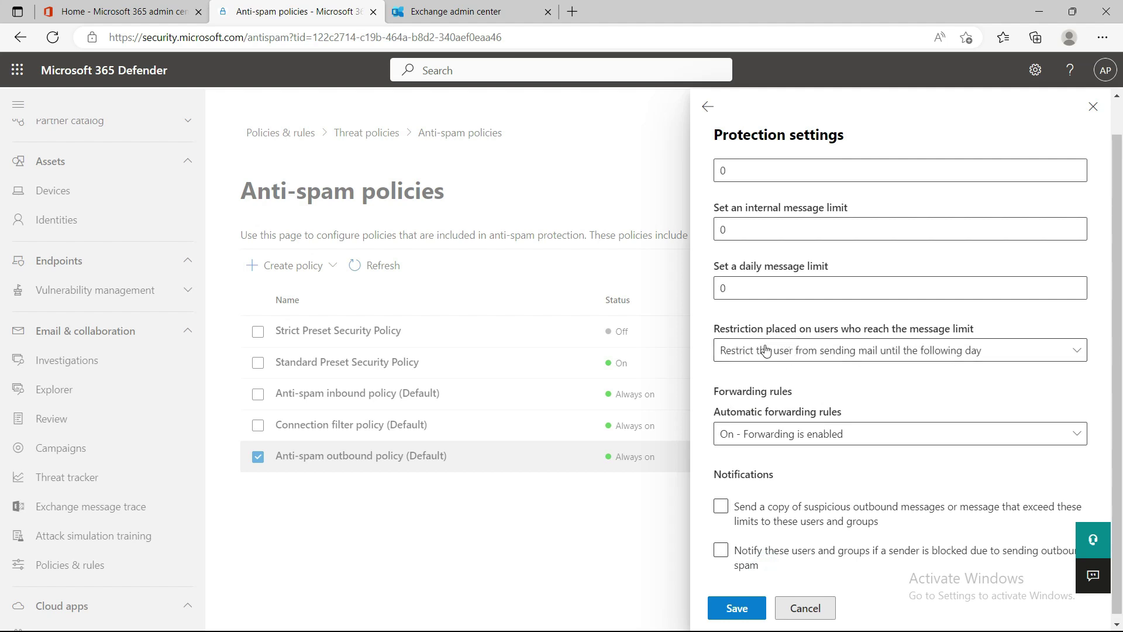
- Examine the outbound policy's message limits and the restriction options for users who reach the message limit
{"action": "scroll", "coordinate": [760, 354], "scroll_direction": "up", "scroll_amount": 1}
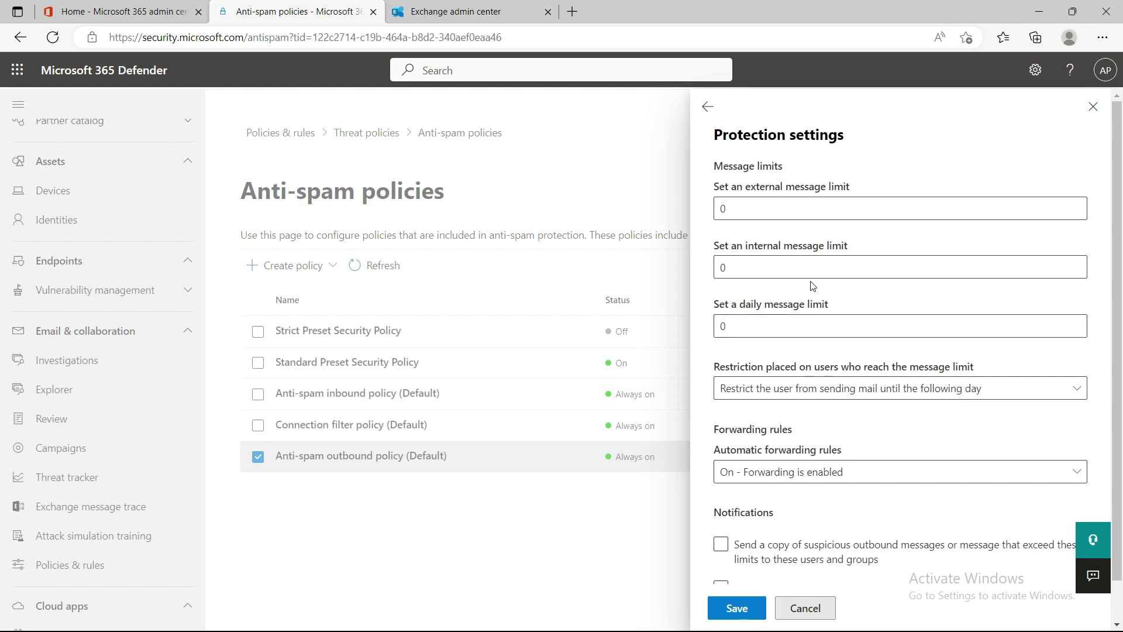
{"action": "left_click", "coordinate": [845, 389]}
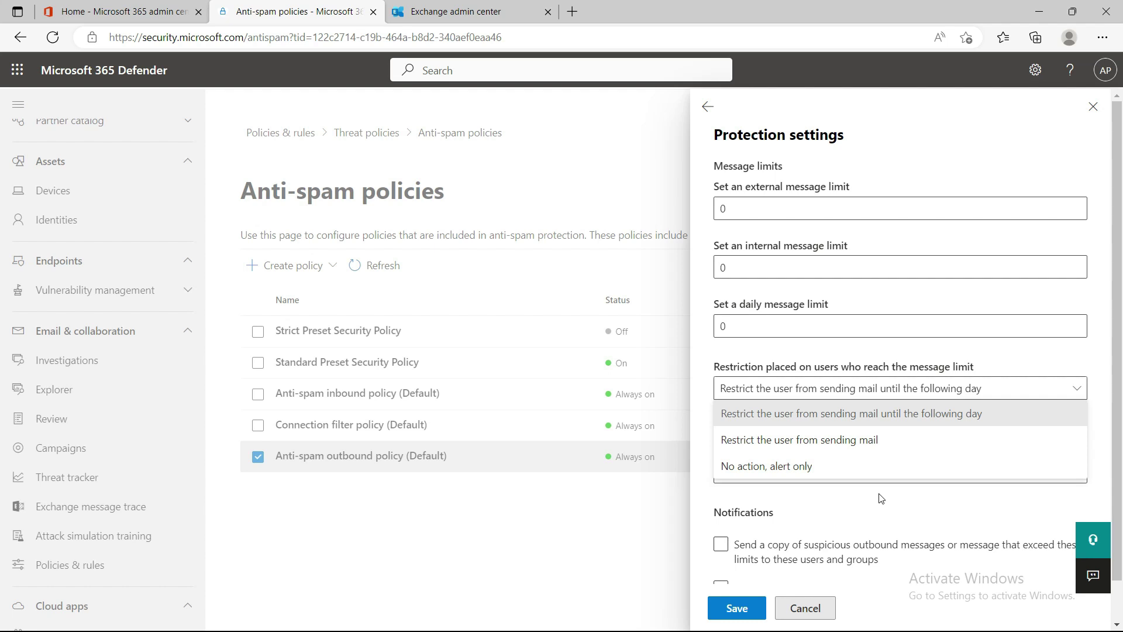
{"action": "left_click", "coordinate": [840, 524]}
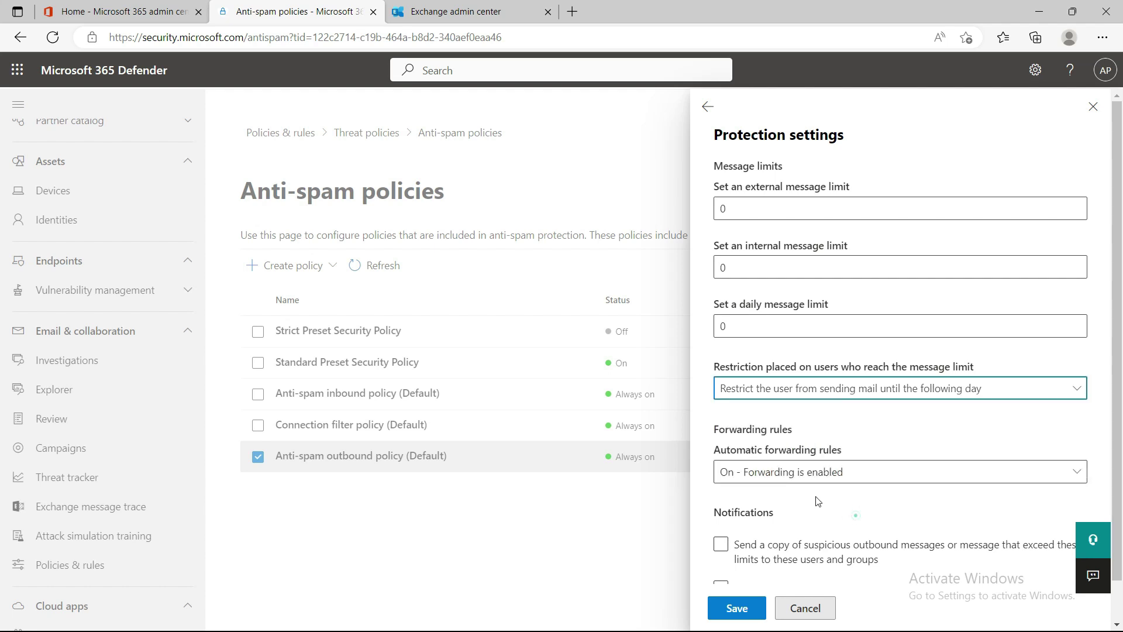
- Try the Automatic - System-controlled option for automatic forwarding, review the forwarding choices, and close the outbound policy without saving
{"action": "left_click", "coordinate": [862, 475]}
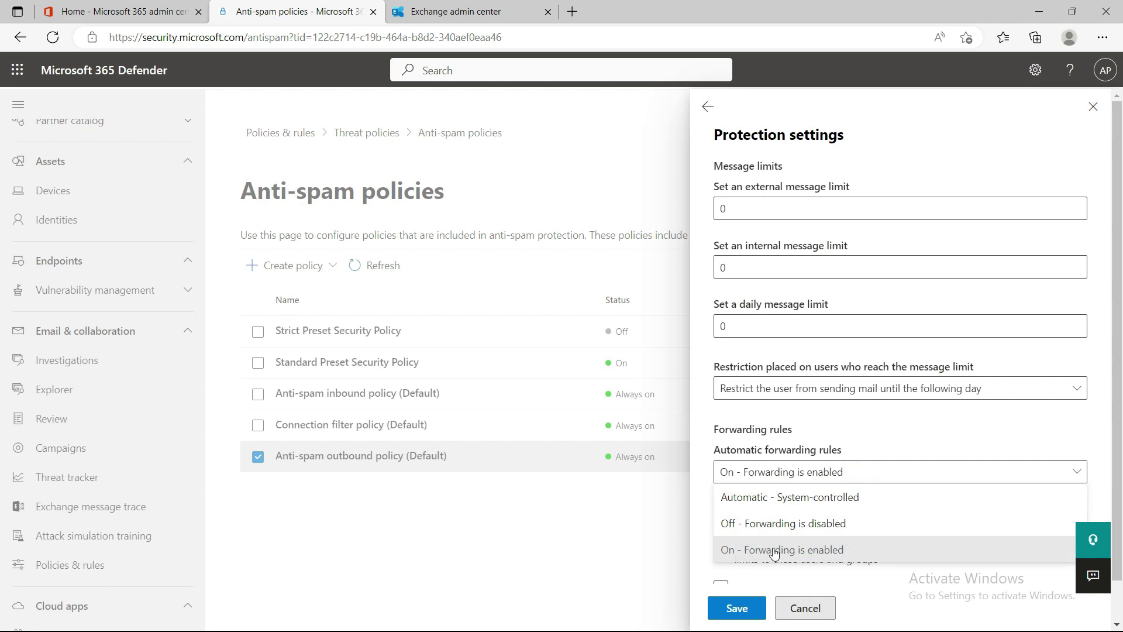
{"action": "left_click", "coordinate": [799, 504]}
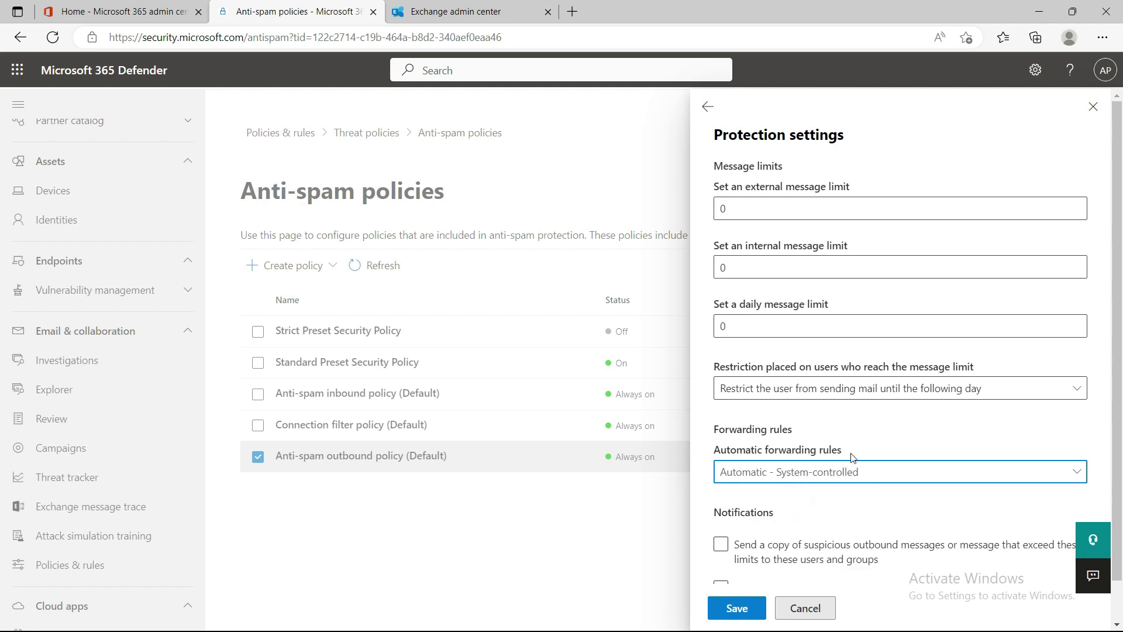
{"action": "left_click", "coordinate": [835, 476]}
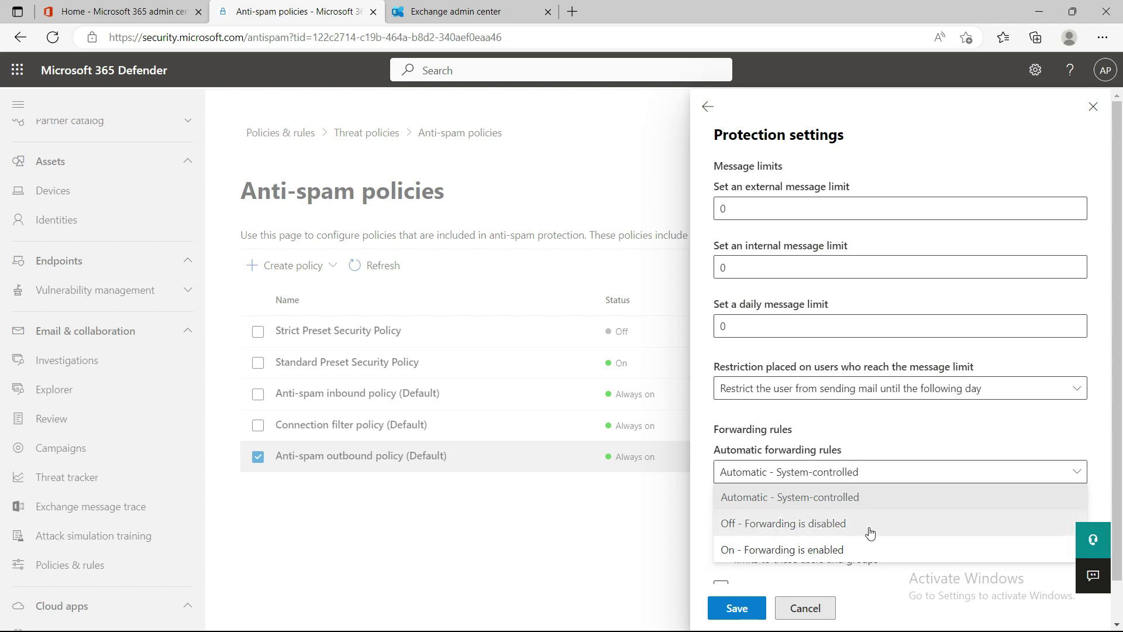
{"action": "left_click", "coordinate": [854, 438]}
{"action": "scroll", "coordinate": [923, 504], "scroll_direction": "down", "scroll_amount": 2}
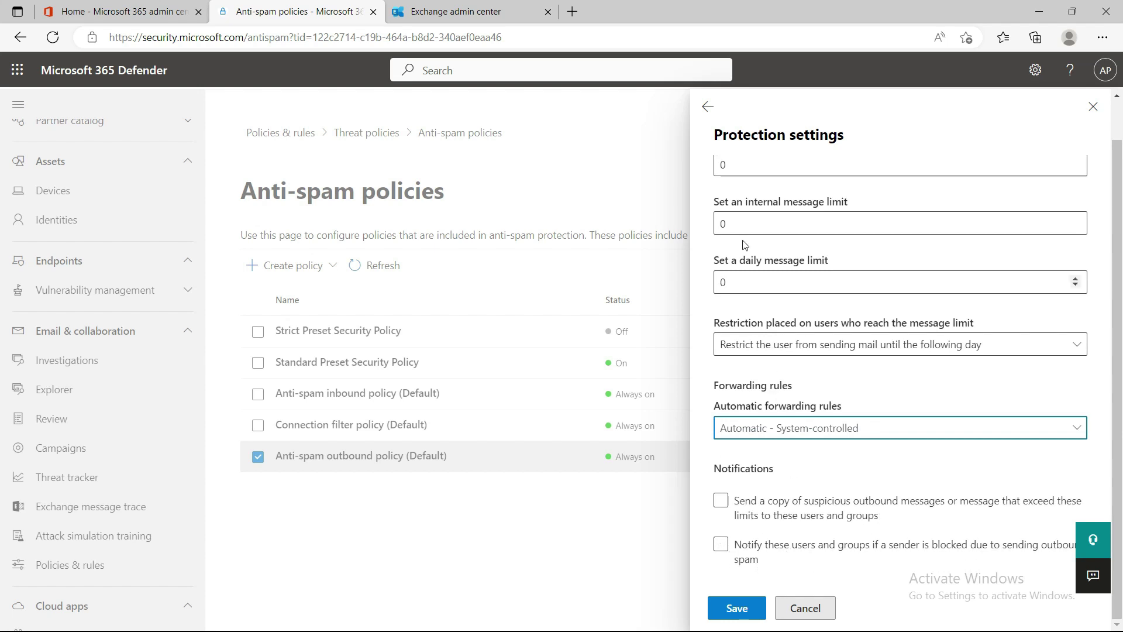
{"action": "left_click", "coordinate": [816, 609]}
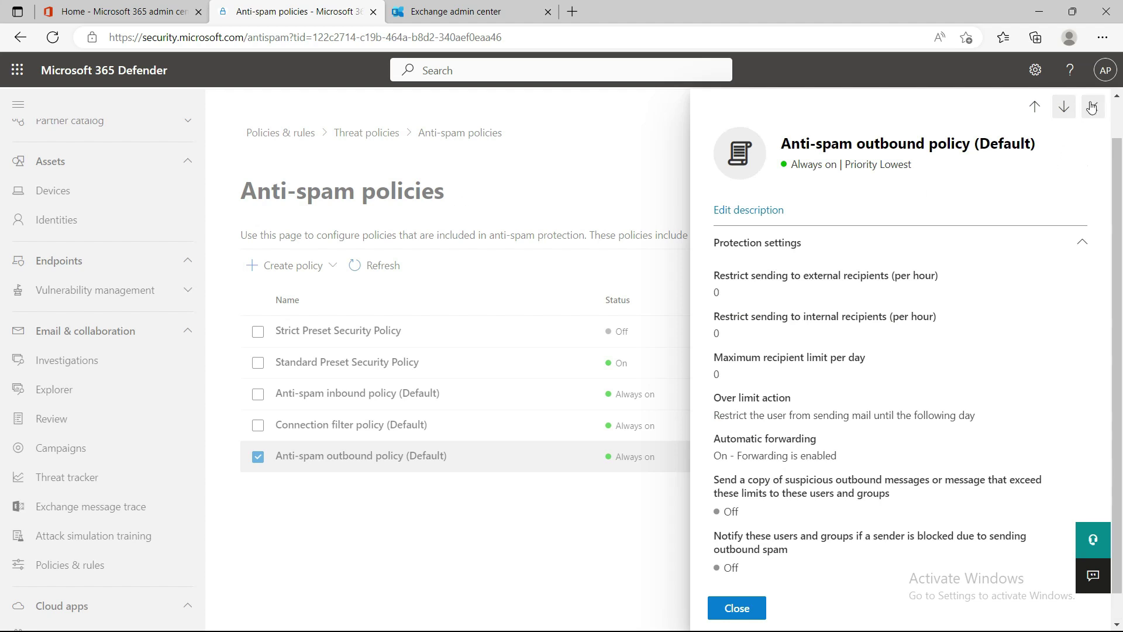
{"action": "left_click", "coordinate": [1093, 106]}
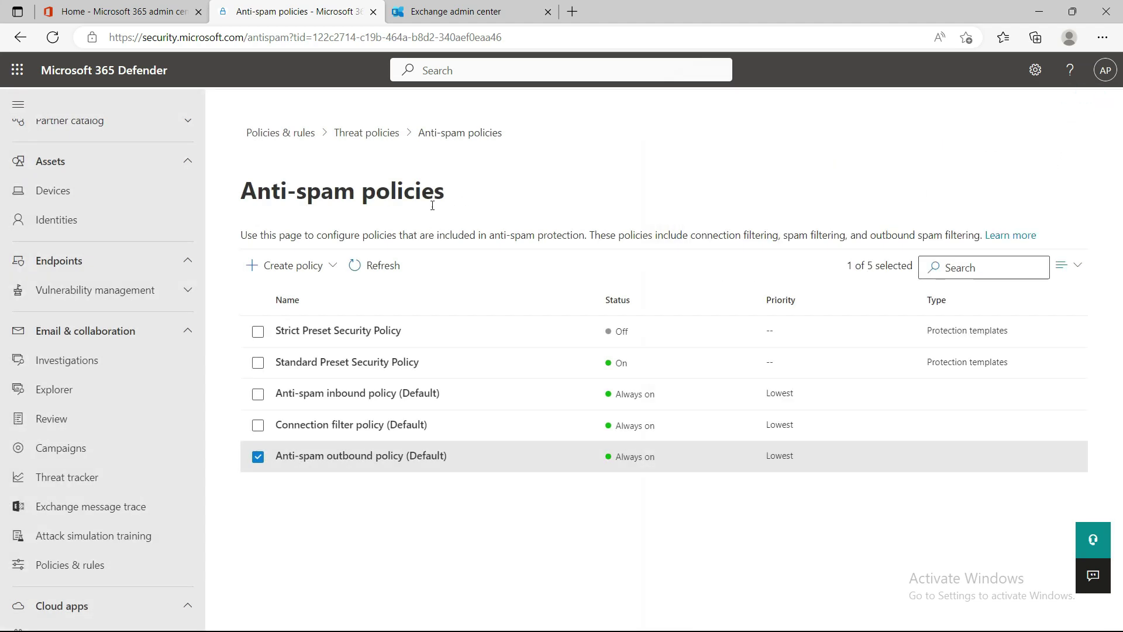
- Review the protection settings of the Default (Default) anti-malware policy, including its quarantine policy, and close it
{"action": "left_click", "coordinate": [369, 132]}
{"action": "left_click", "coordinate": [322, 500]}
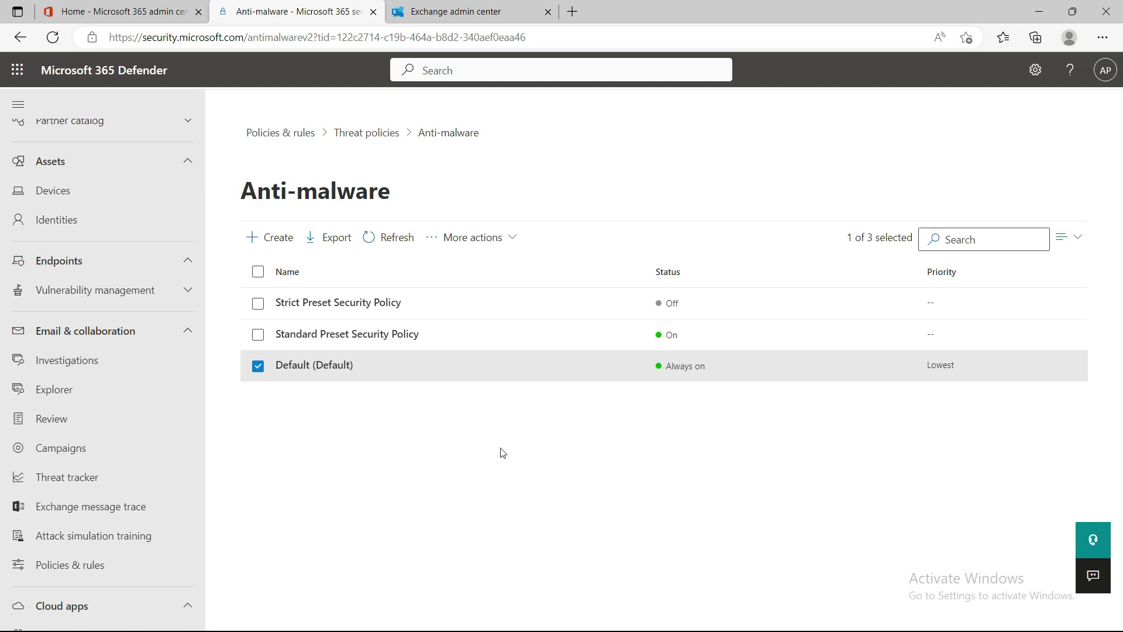
{"action": "left_click", "coordinate": [437, 358]}
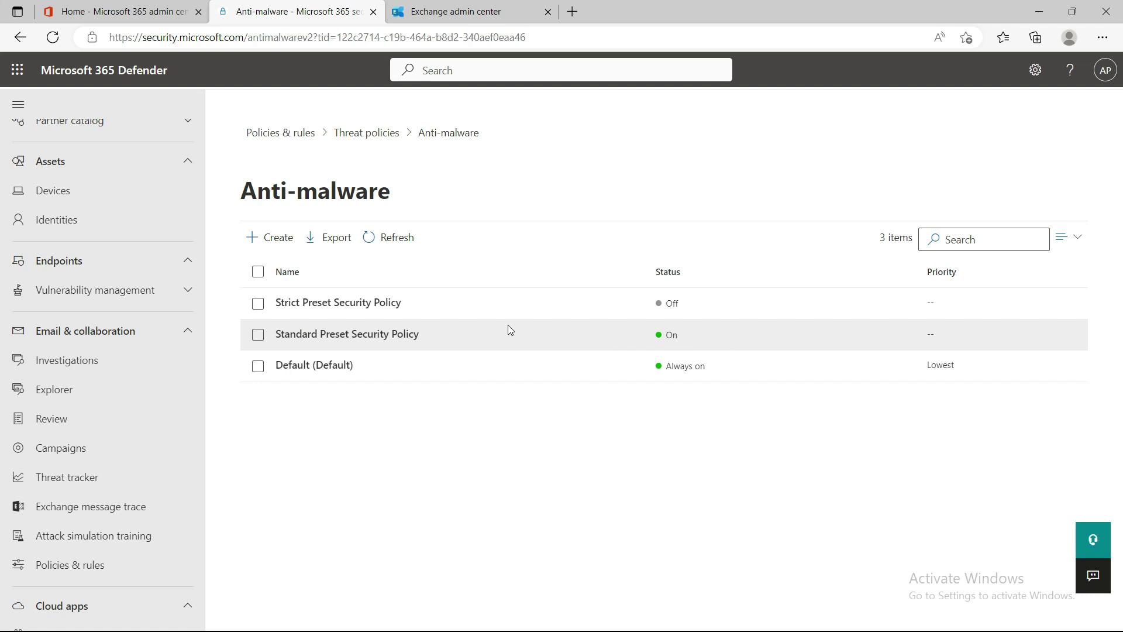
{"action": "left_click", "coordinate": [310, 370]}
{"action": "scroll", "coordinate": [872, 373], "scroll_direction": "down", "scroll_amount": 1}
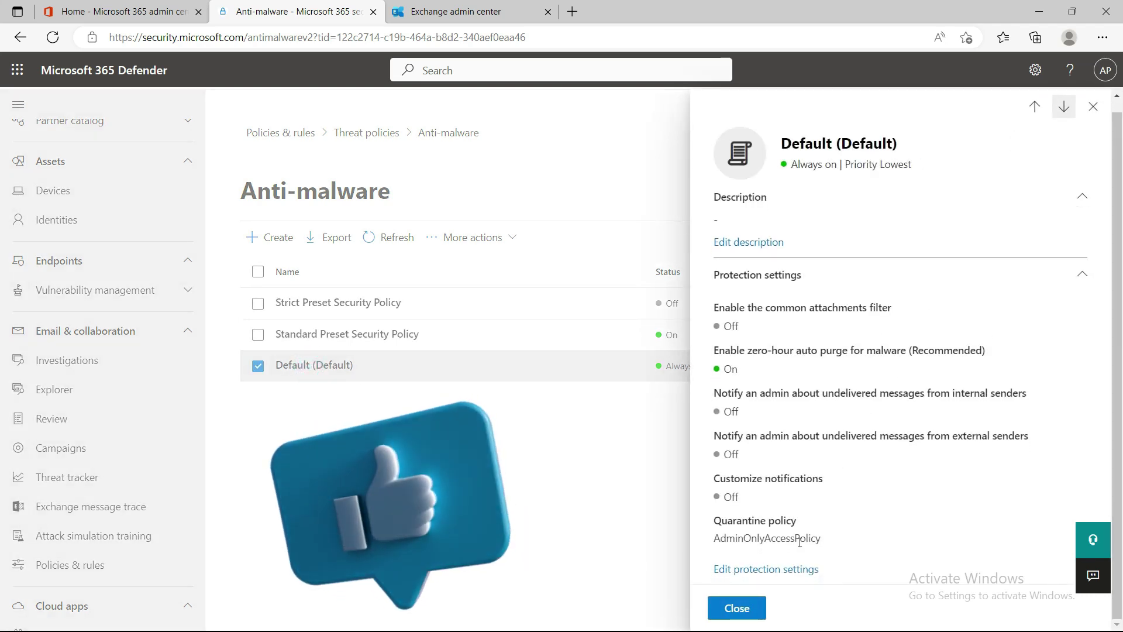
{"action": "scroll", "coordinate": [855, 409], "scroll_direction": "up", "scroll_amount": 1}
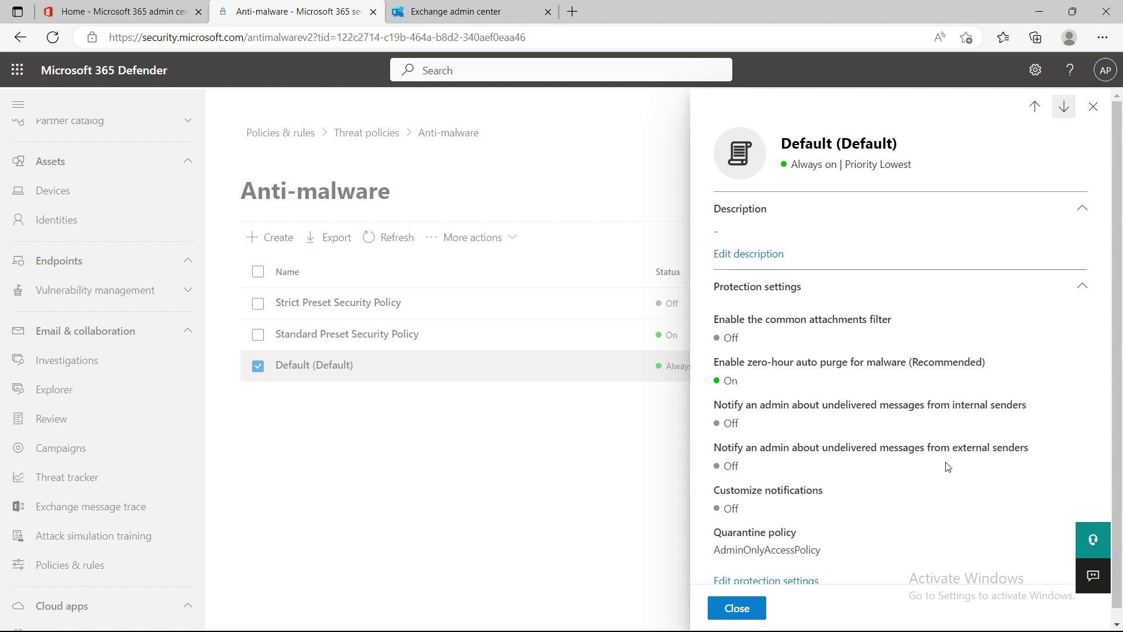
{"action": "scroll", "coordinate": [909, 469], "scroll_direction": "down", "scroll_amount": 1}
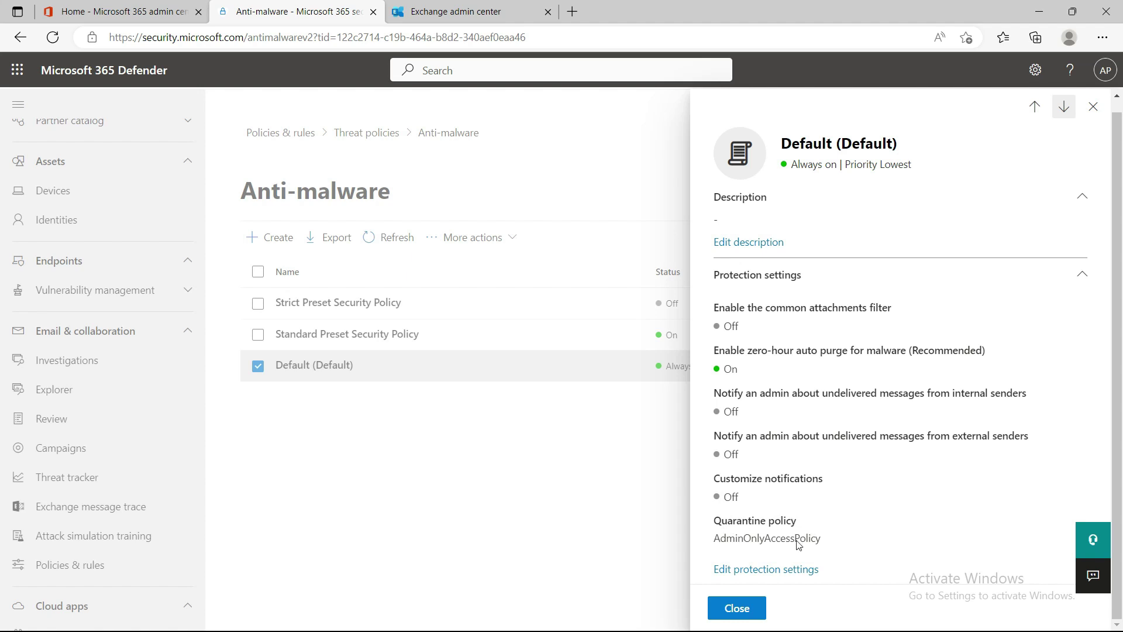
{"action": "left_click", "coordinate": [752, 611]}
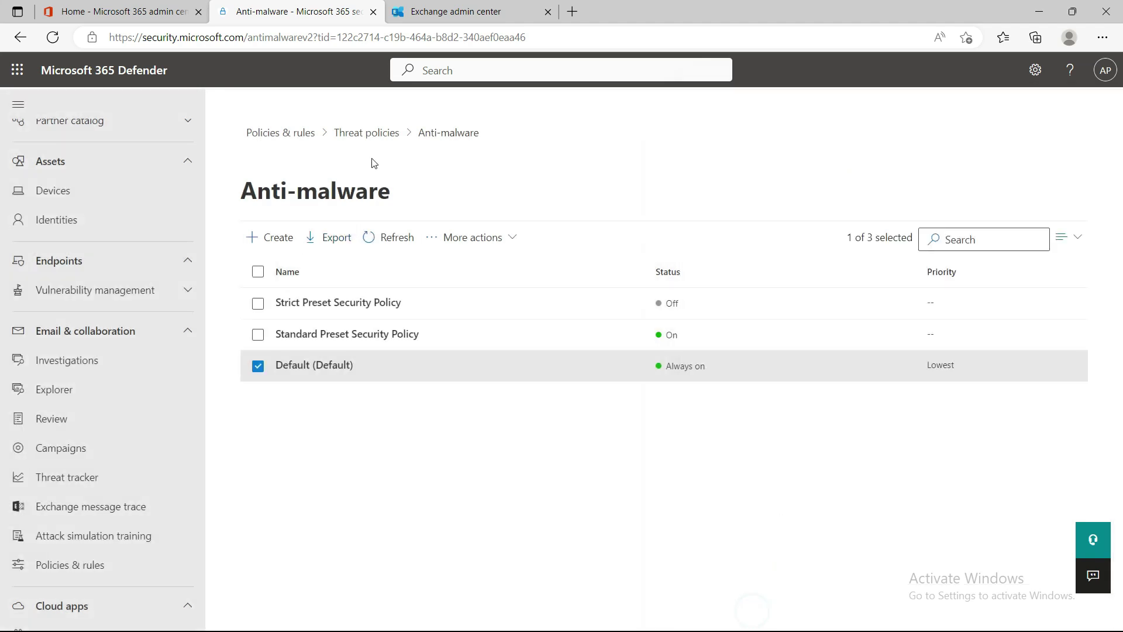
- View the Safe Attachments global settings under Threat policies and leave them without changes
{"action": "left_click", "coordinate": [366, 133]}
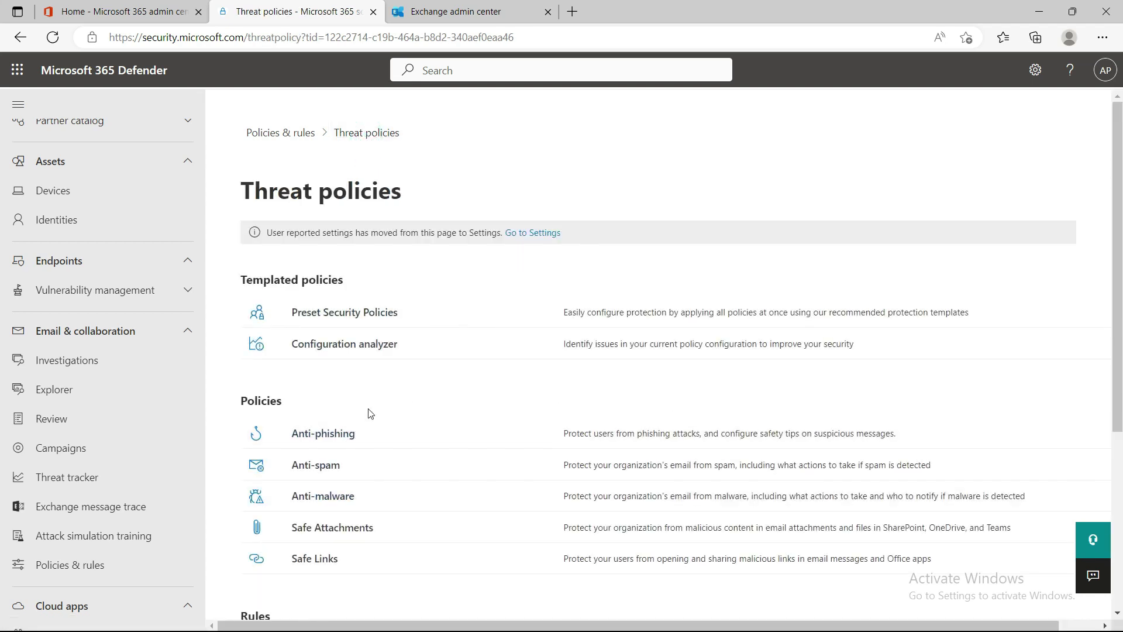
{"action": "scroll", "coordinate": [368, 412], "scroll_direction": "down", "scroll_amount": 3}
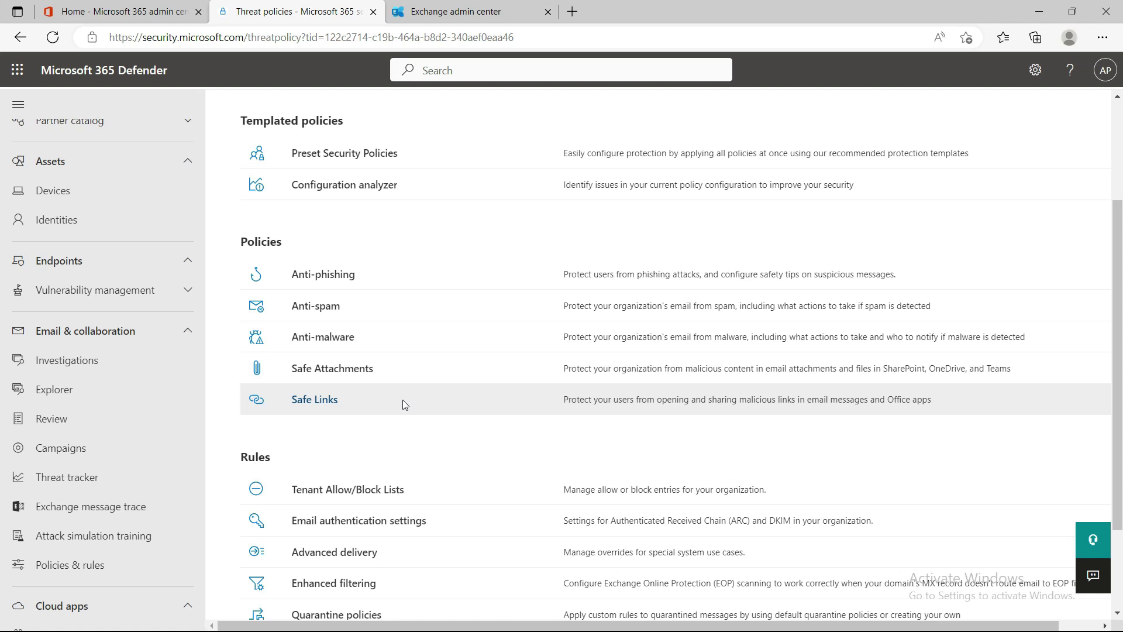
{"action": "left_click", "coordinate": [339, 376]}
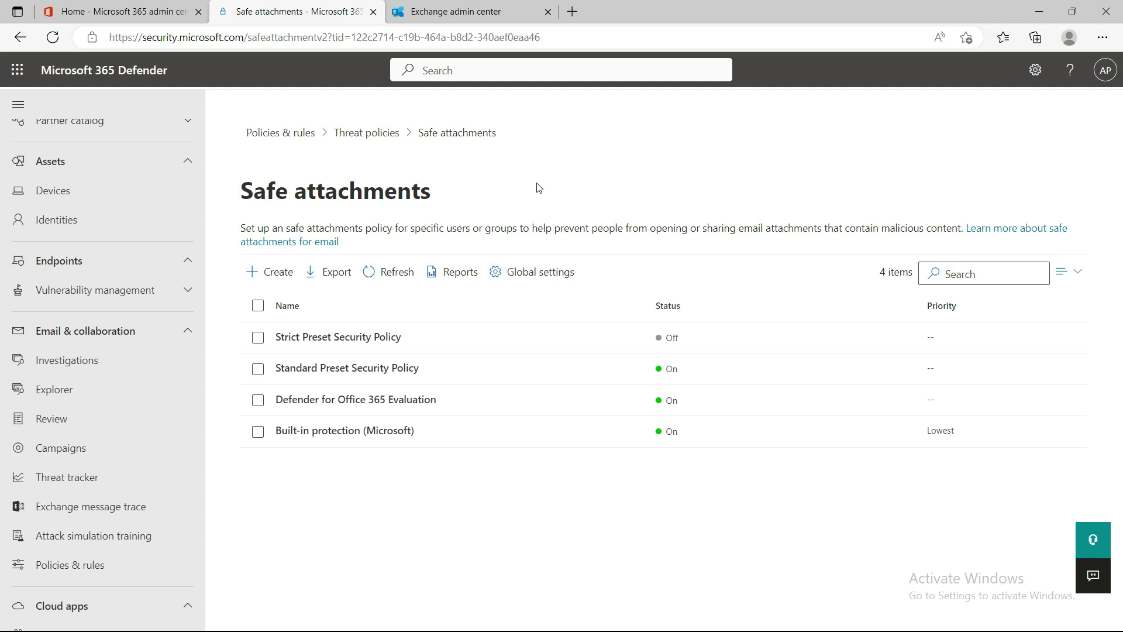
{"action": "left_click", "coordinate": [537, 280]}
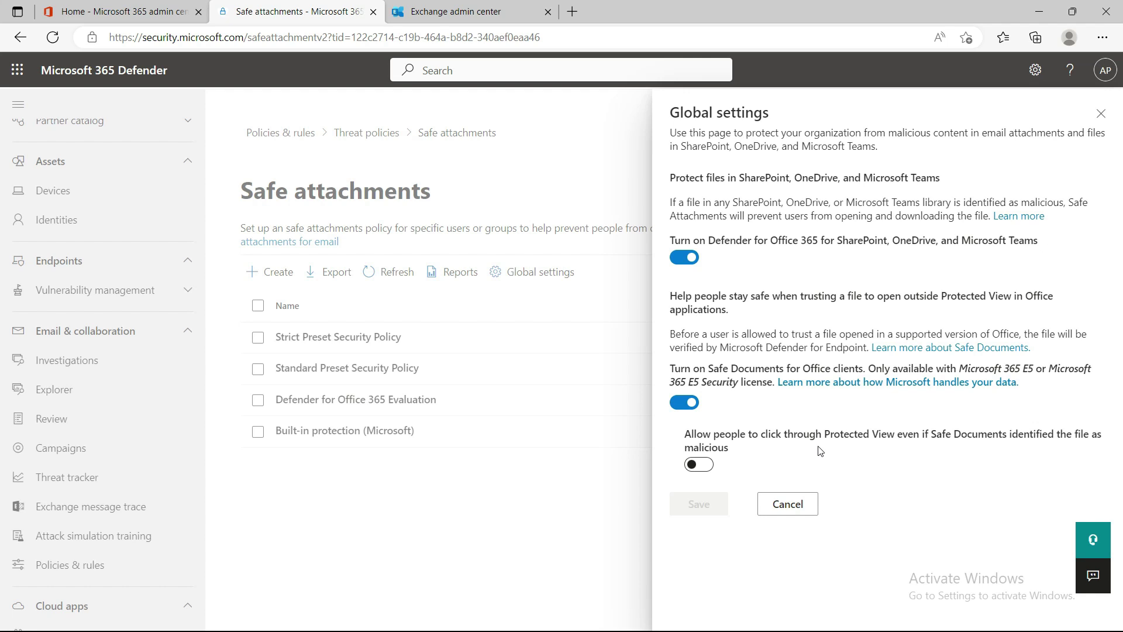
{"action": "left_click", "coordinate": [788, 504]}
- View the details of the Built-in protection (Microsoft) policy for Safe Attachments and close them
{"action": "left_click", "coordinate": [297, 504]}
{"action": "left_click", "coordinate": [358, 434]}
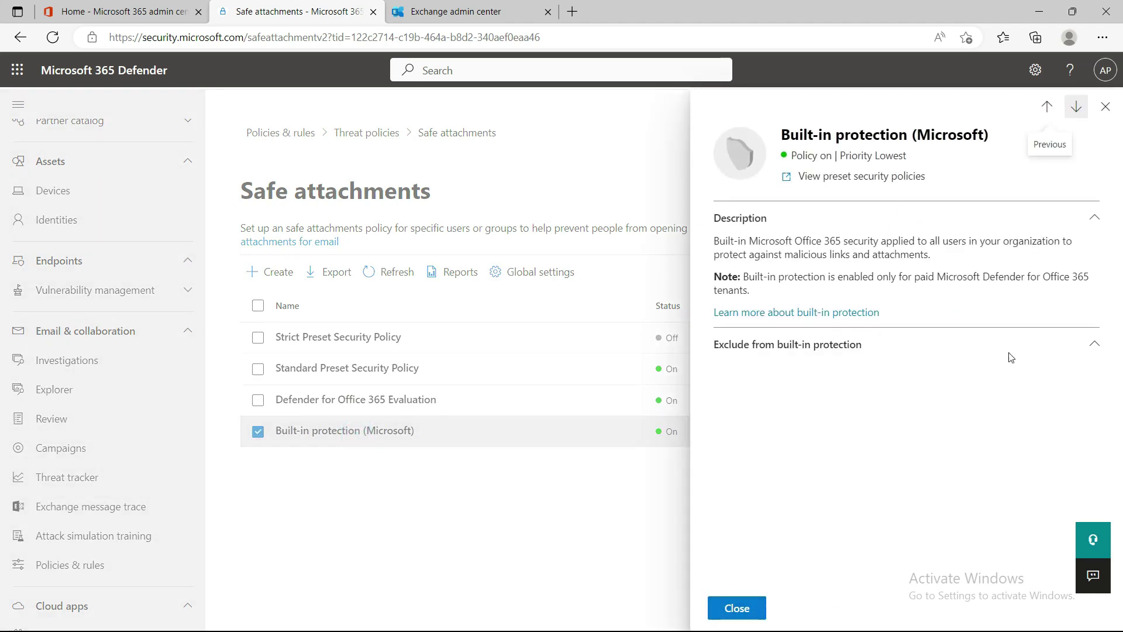
{"action": "left_click", "coordinate": [1103, 105]}
- View the list of Safe Links policies and return to the Threat policies overview
{"action": "left_click", "coordinate": [377, 133]}
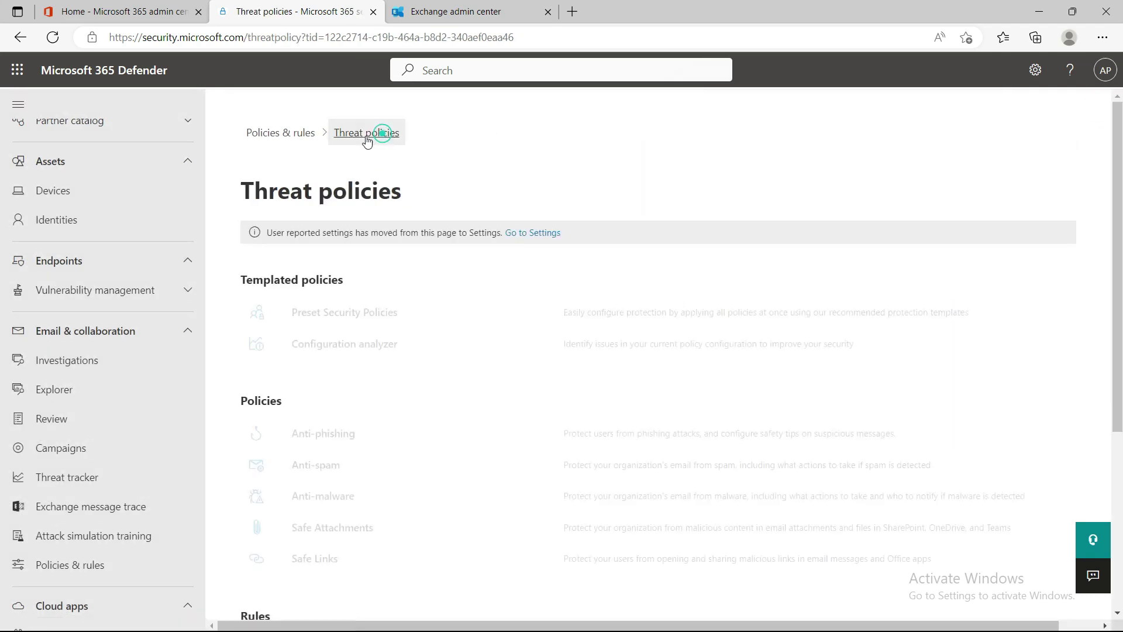
{"action": "left_click", "coordinate": [315, 558]}
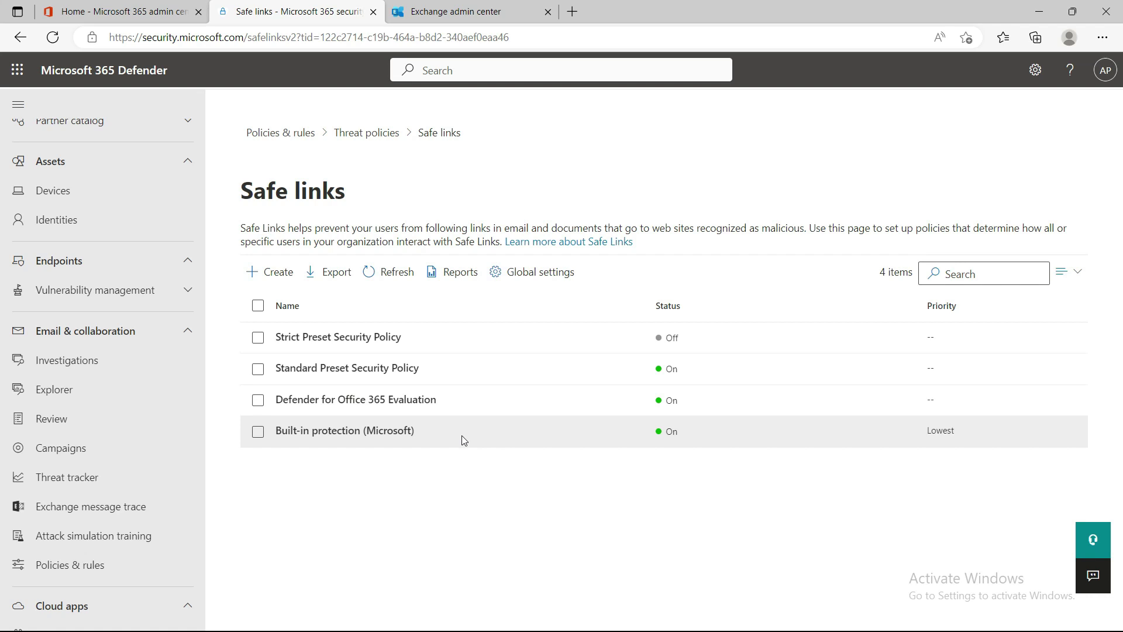
{"action": "key", "text": "alt+Left"}
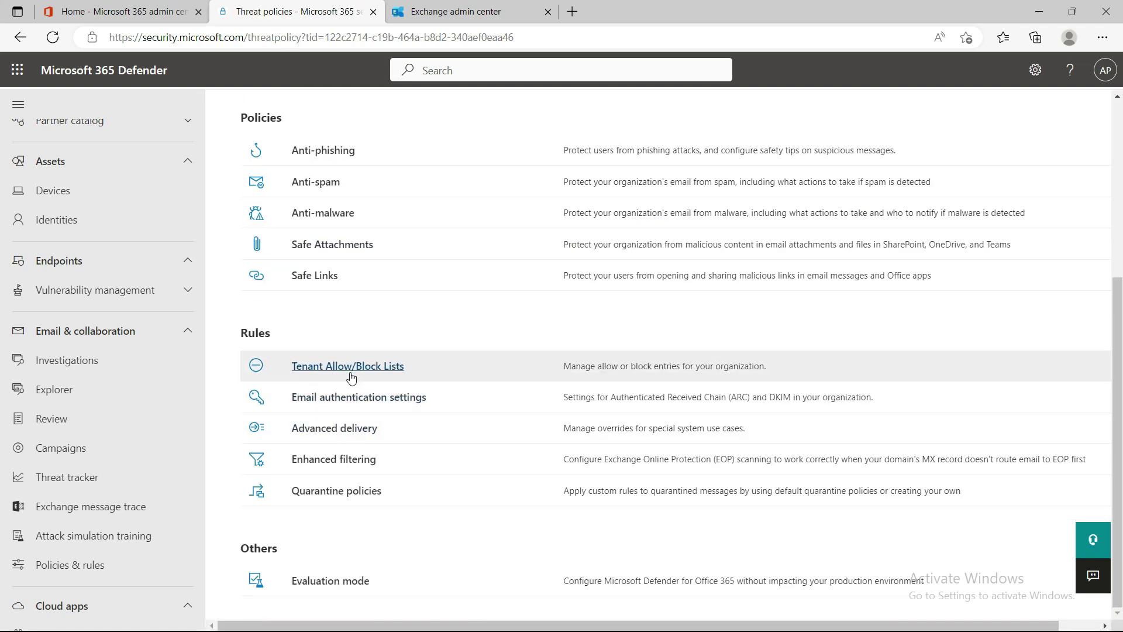